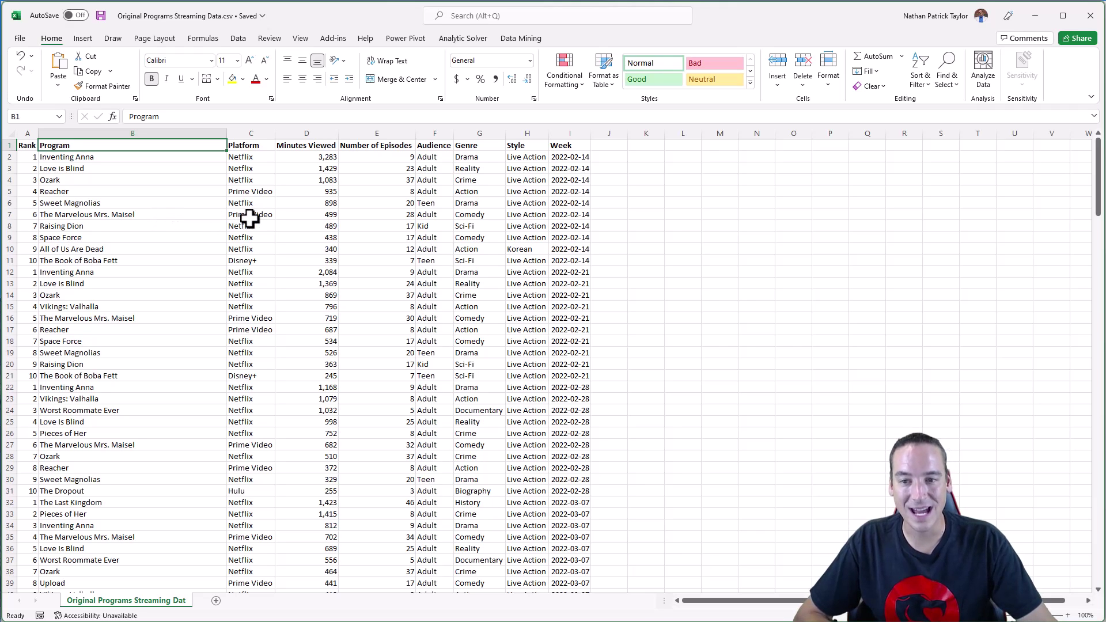
- In the spreadsheet, select the Minutes Viewed and Week columns, then clear the selection
click(318, 145)
key(ctrl+shift+Down)
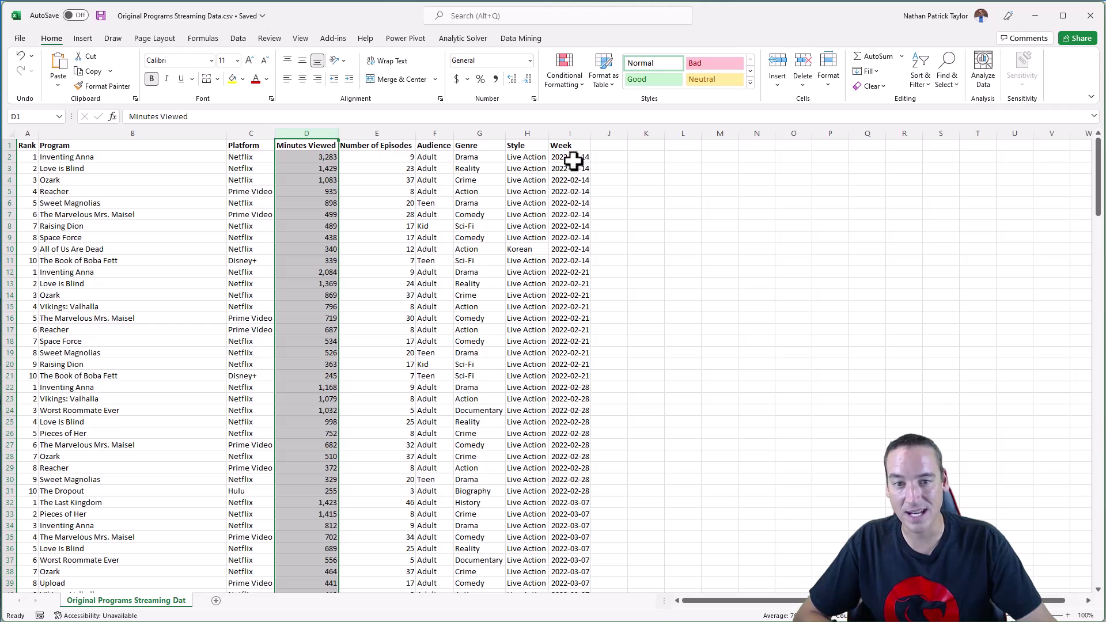
click(576, 132)
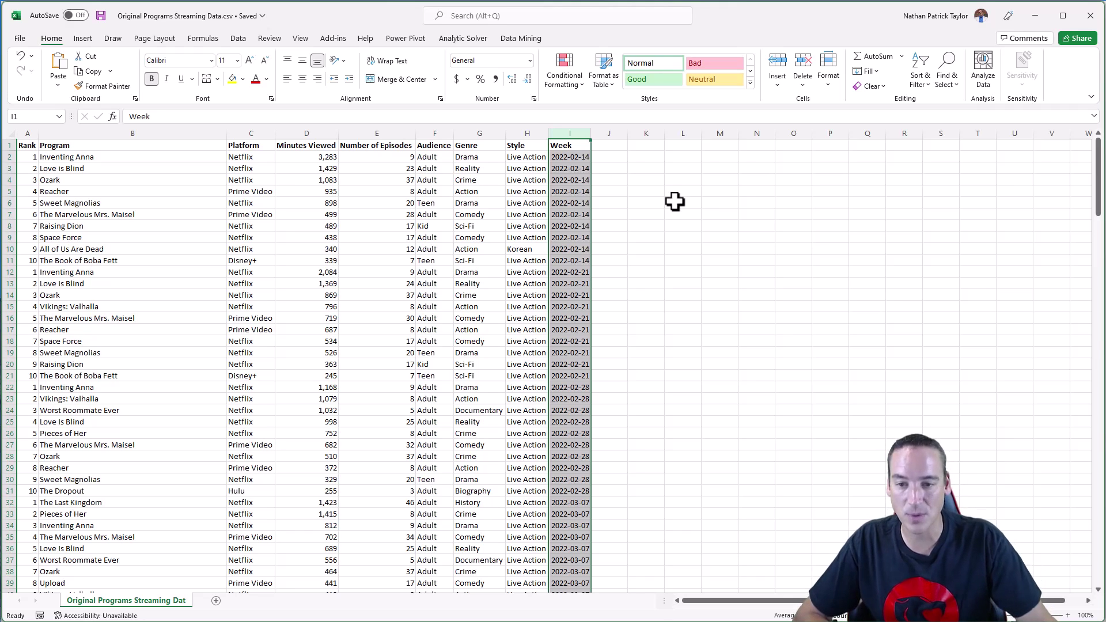
click(162, 225)
click(125, 158)
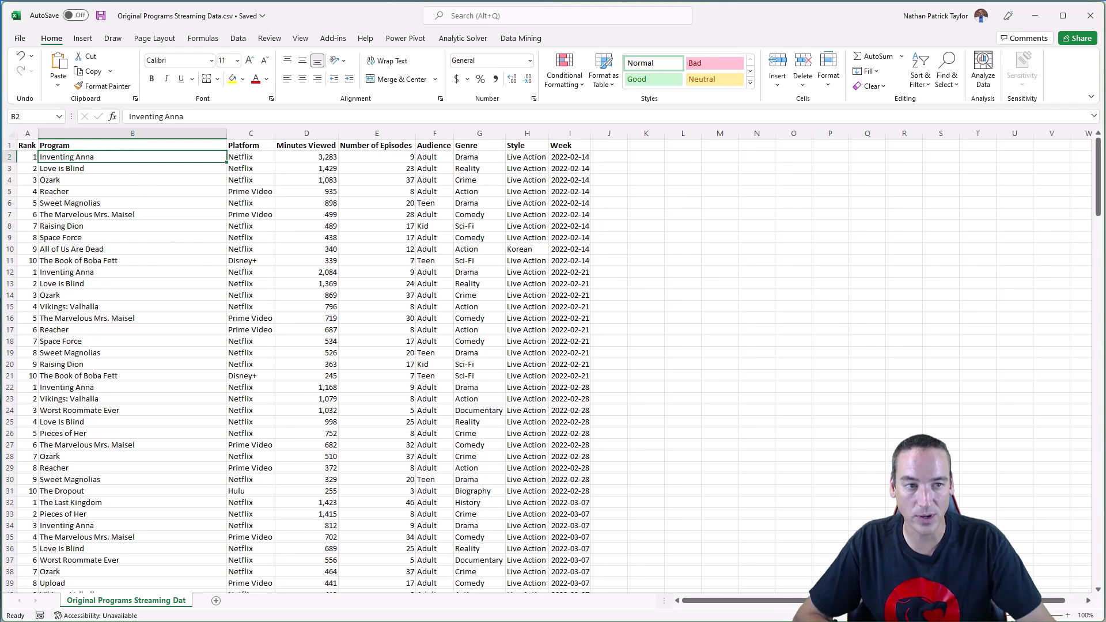
- Minimize Excel and launch Create dataset from the Auto Insights Datasets list
click(1039, 19)
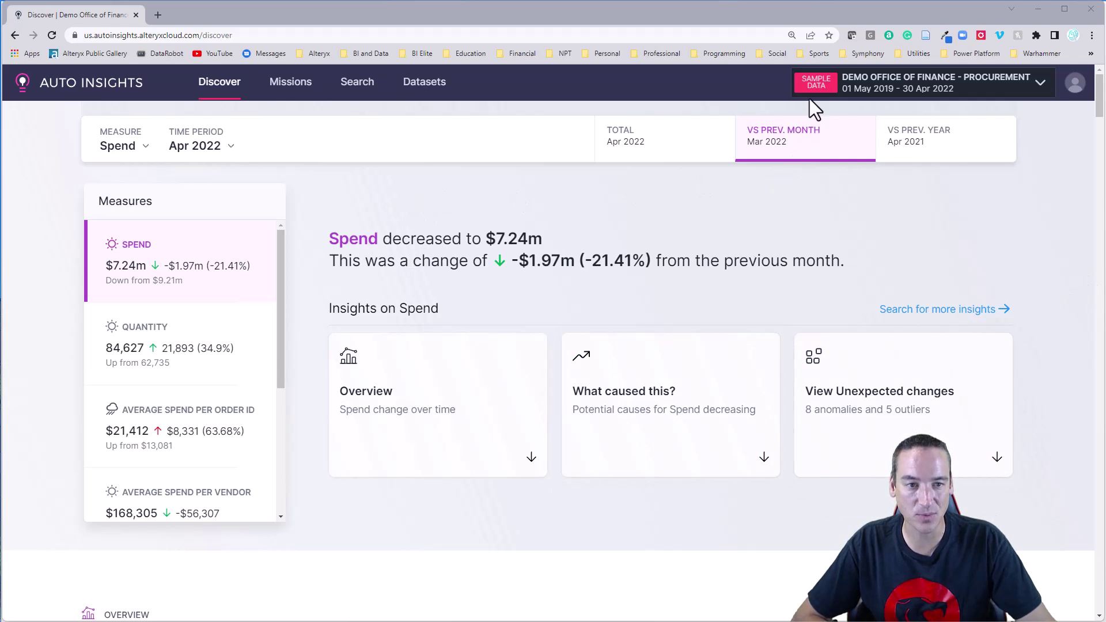
mouse_move(818, 88)
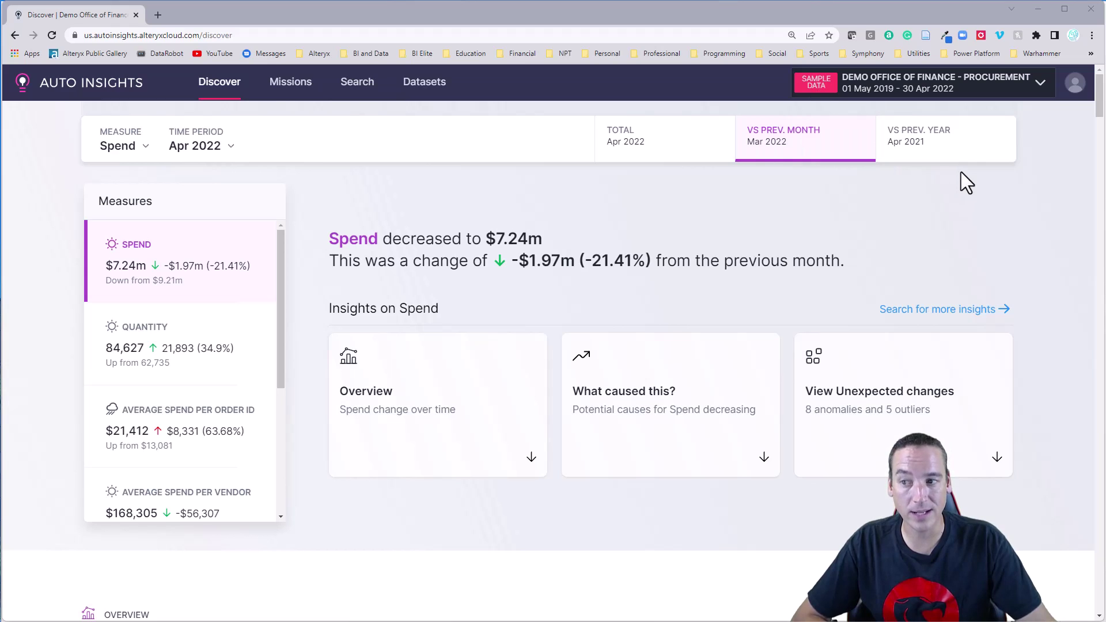
click(427, 86)
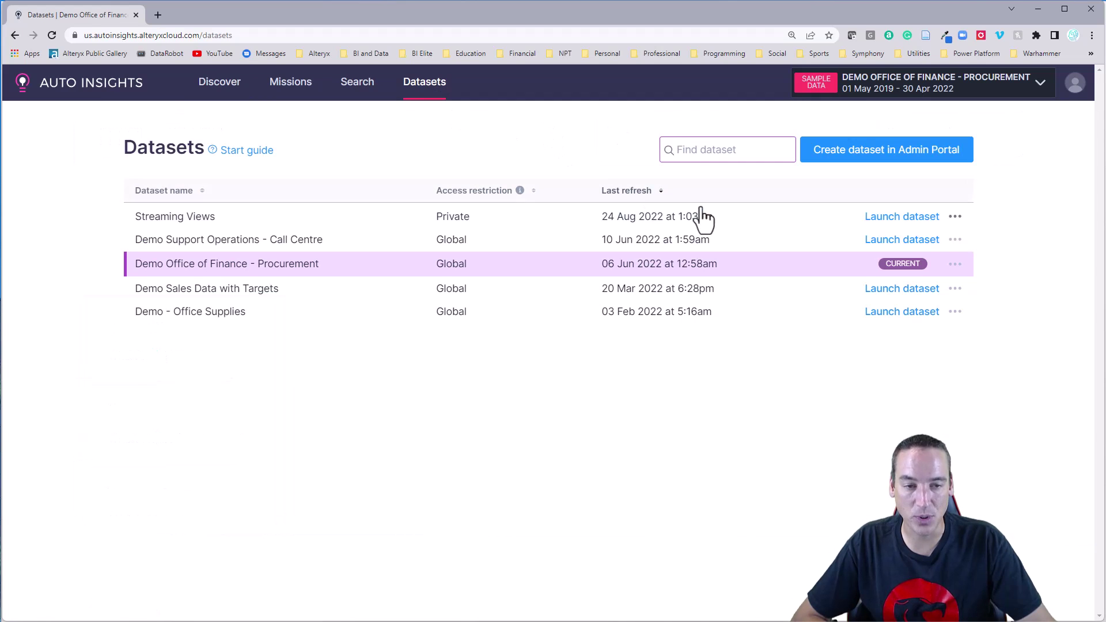
click(888, 163)
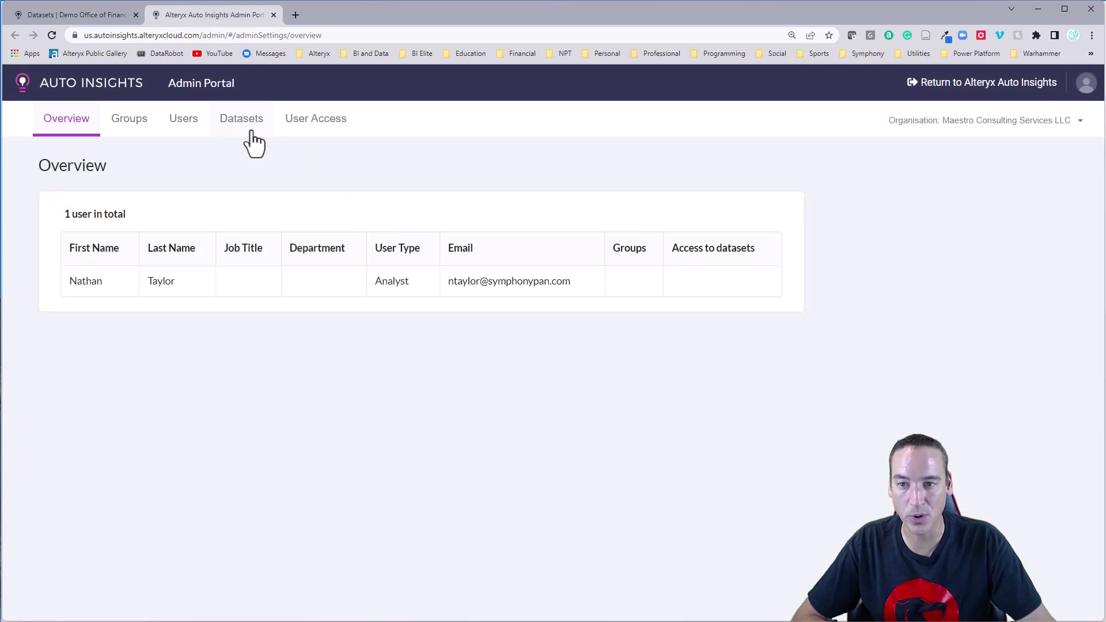
- Add a new dataset from the Admin Portal's Datasets page and read through its data requirements
click(240, 120)
click(264, 167)
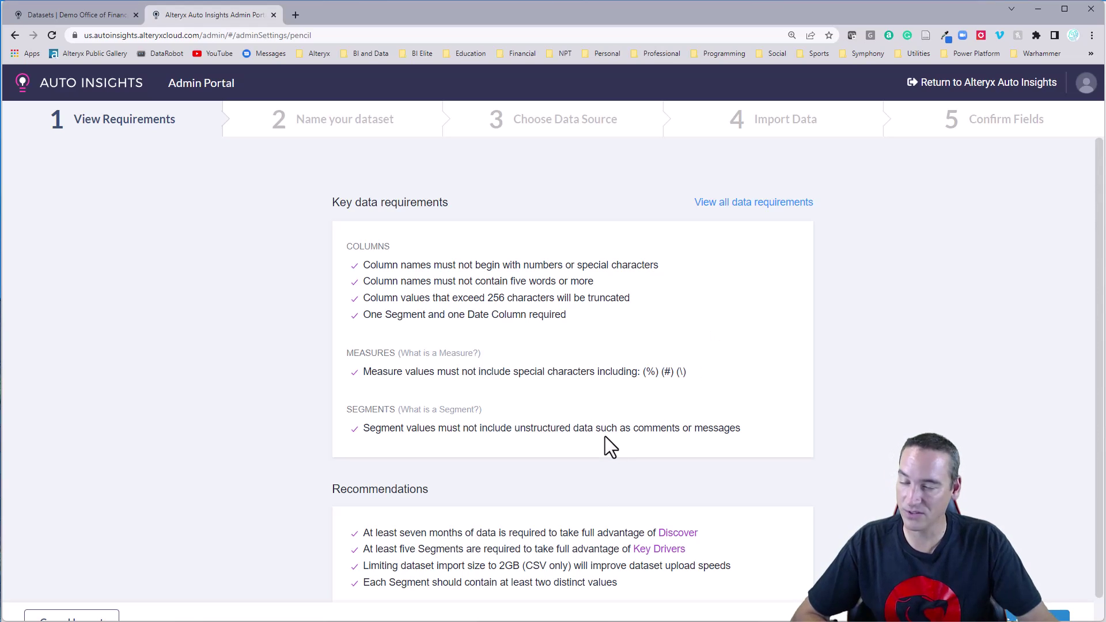
scroll(611, 446, down, 1)
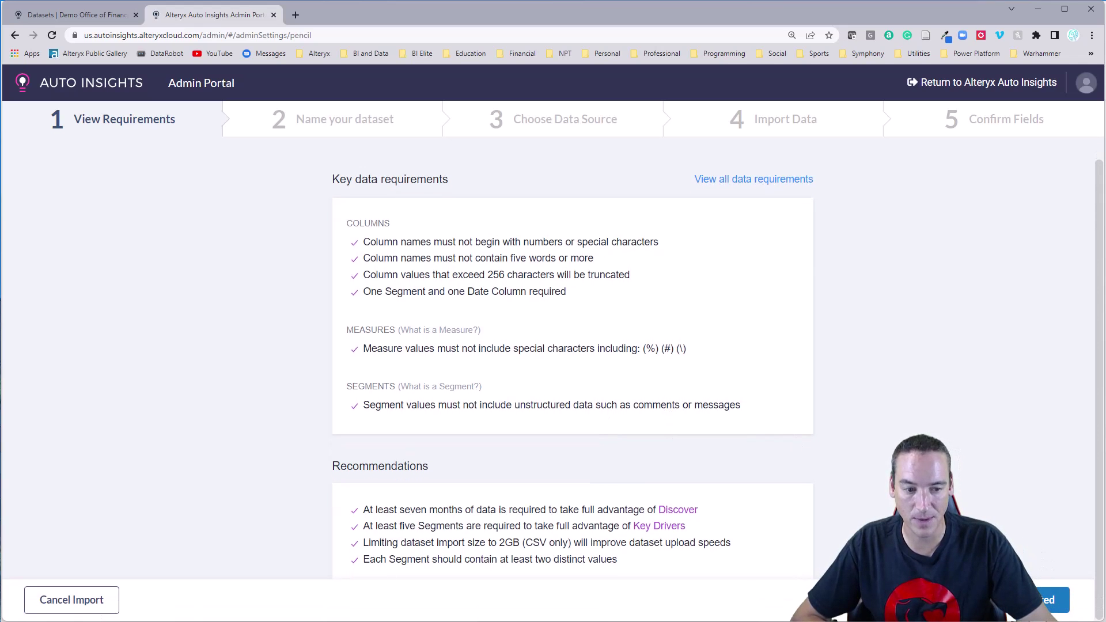
- Accept the requirements and enter 'Streaming Views' as the new dataset's name
click(1045, 600)
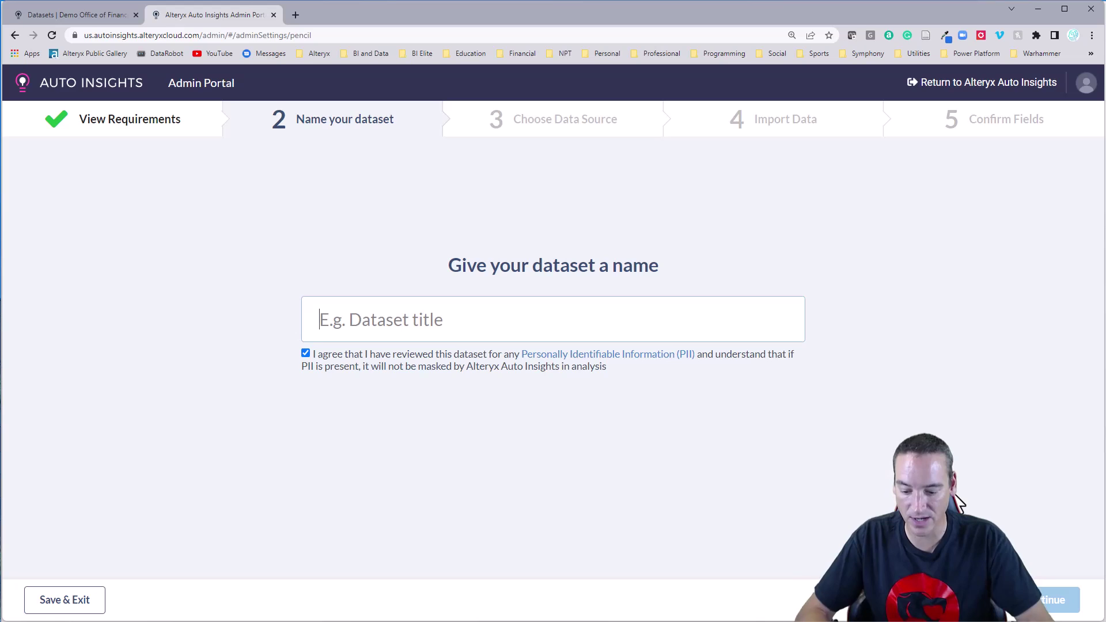
text(Stream)
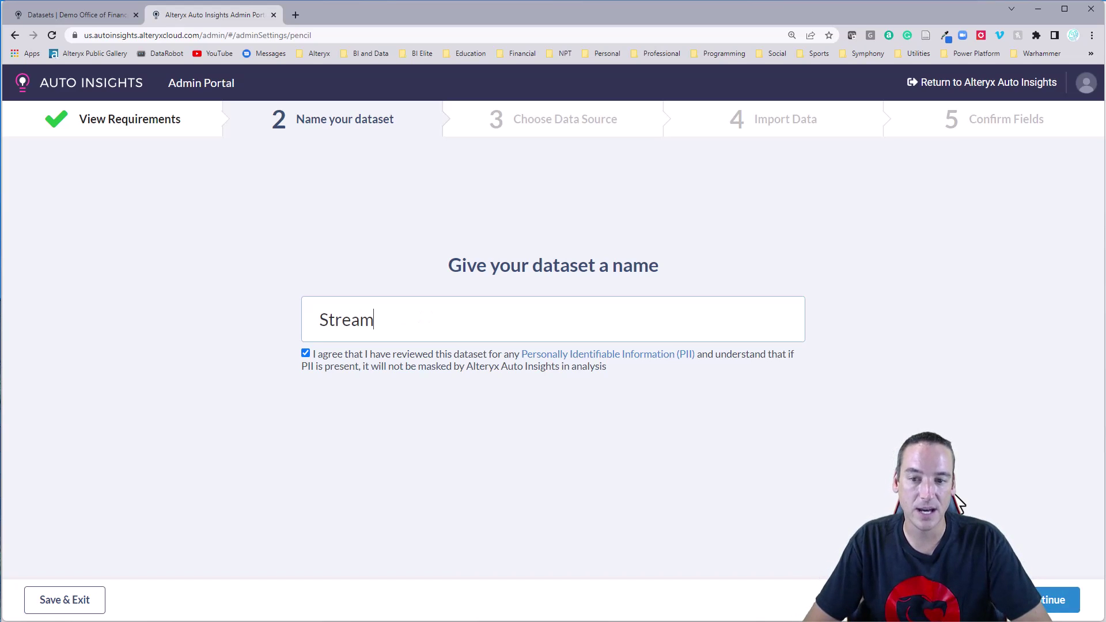
text(ing Views)
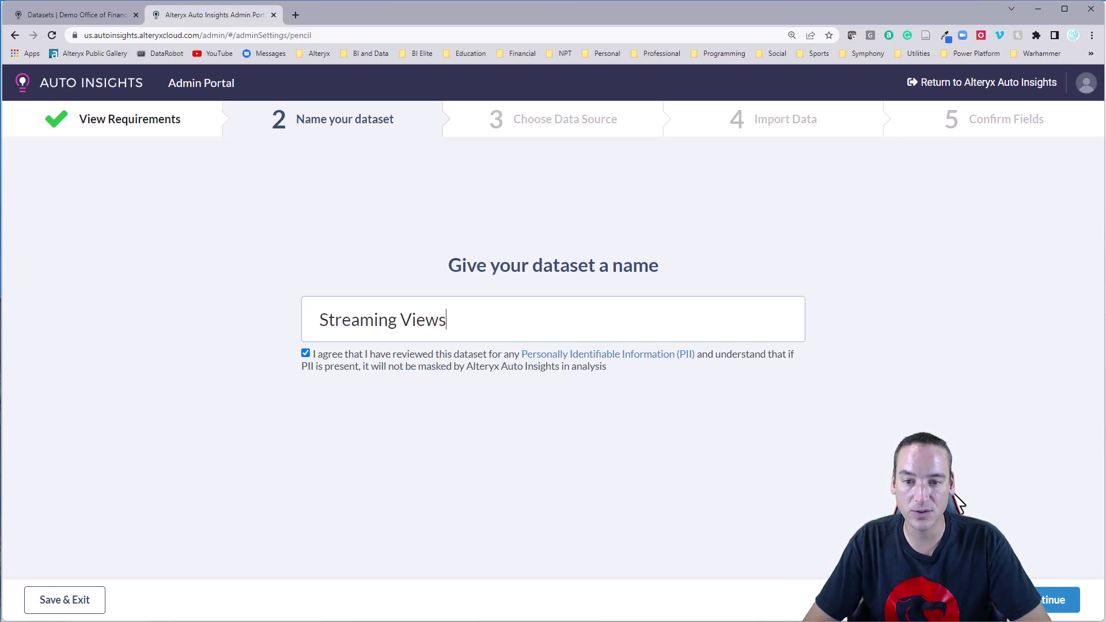
click(1048, 600)
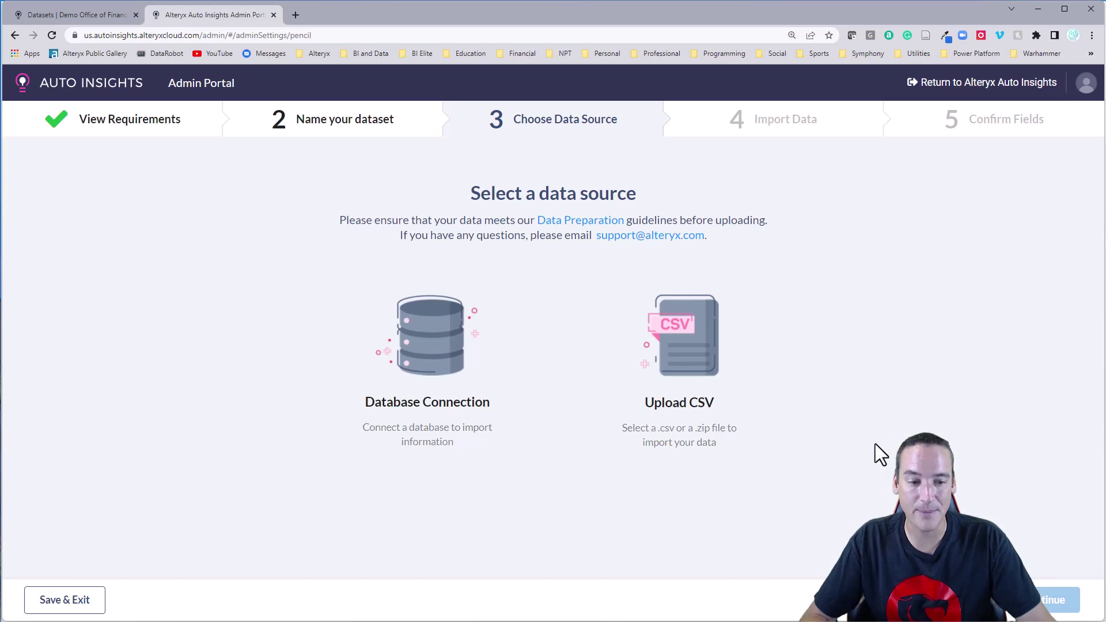
- Upload Original_Programs_Streaming_Data.csv as a CSV source and check the Week date format in the preview
click(715, 354)
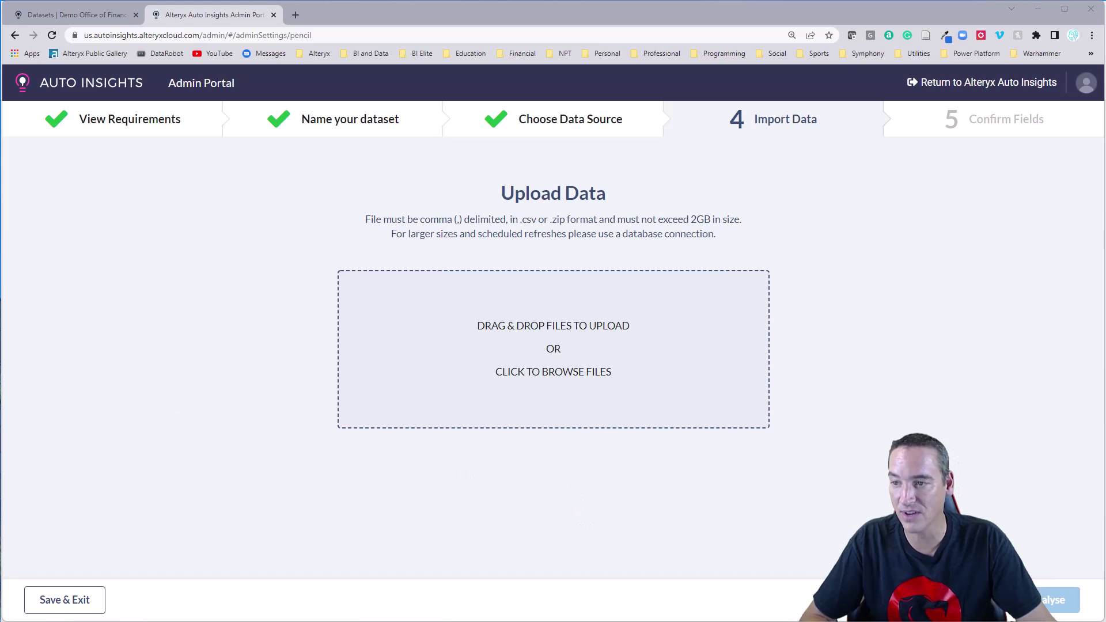
drag(0, 374, 540, 379)
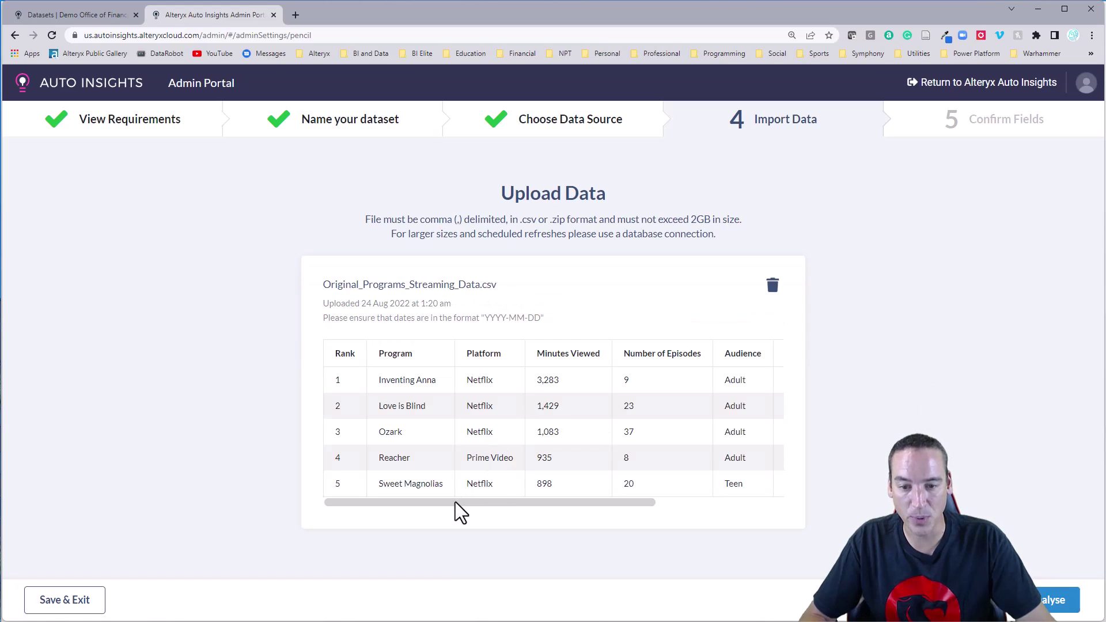
drag(455, 502, 605, 503)
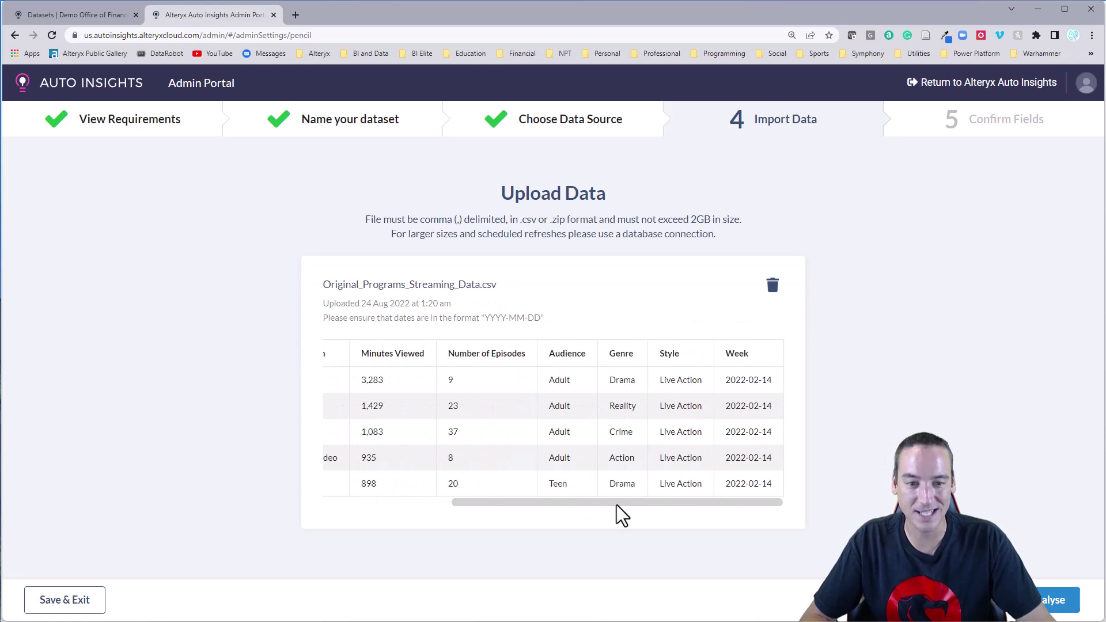
drag(727, 377, 770, 486)
click(850, 422)
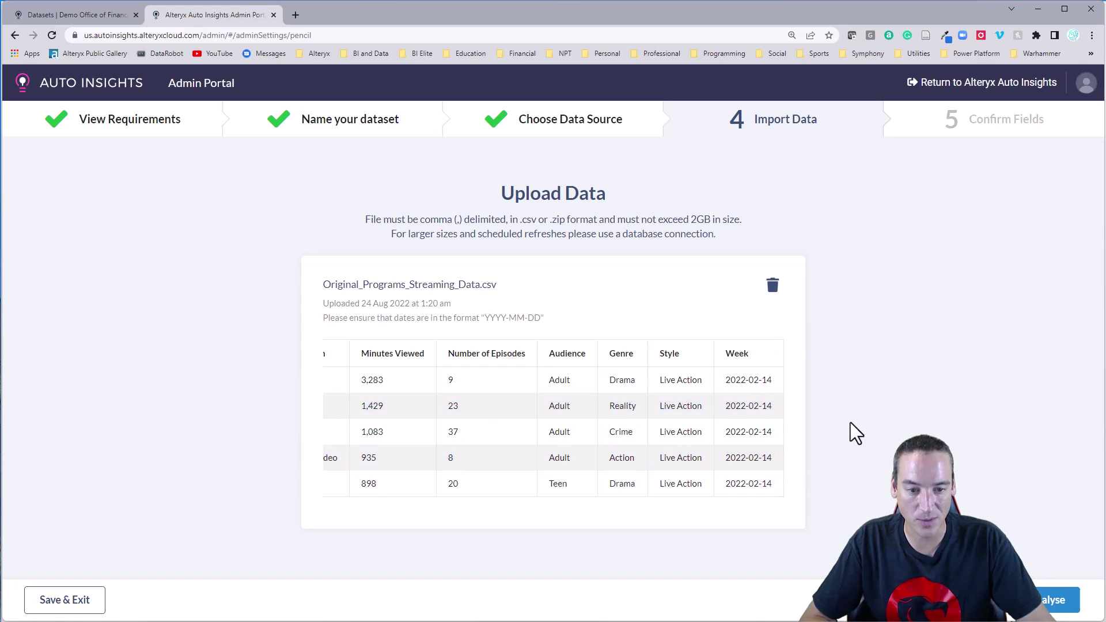
- Send the uploaded data for analysis immediately and review the proposed fields
click(1052, 605)
click(761, 375)
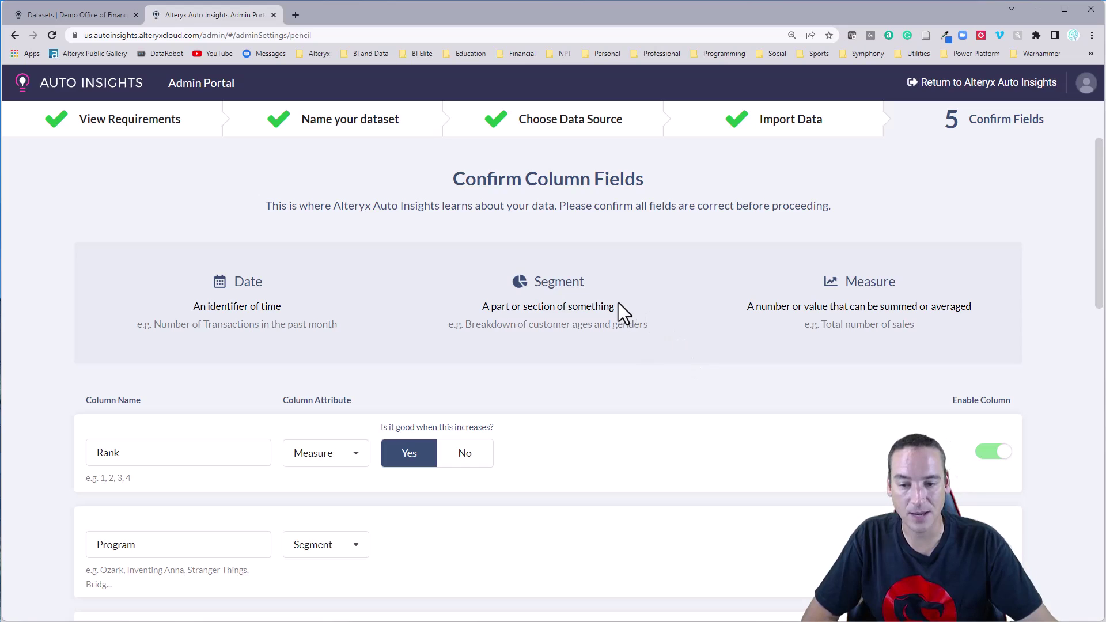
scroll(620, 303, down, 1)
scroll(621, 314, down, 1)
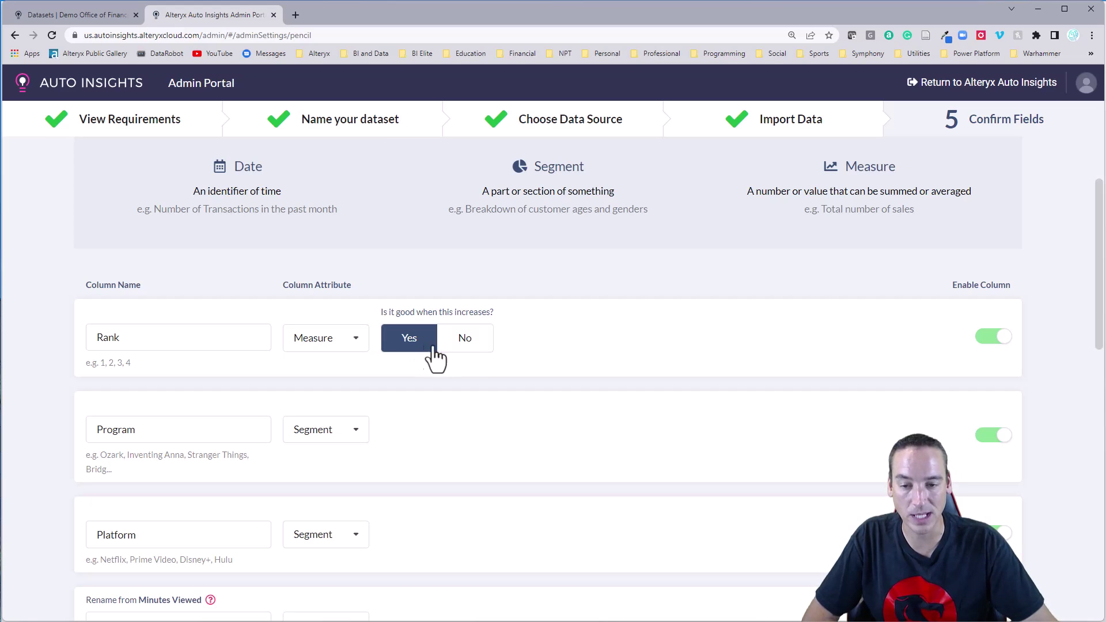
- Disable the Rank column and look over the remaining fields down to Minutes_Viewed
click(991, 339)
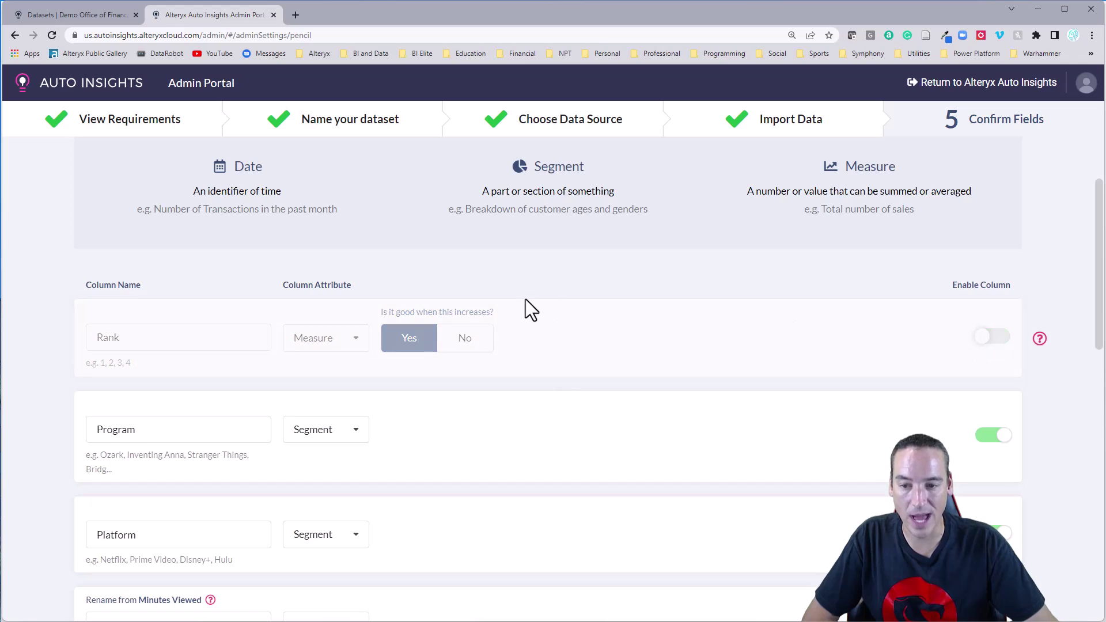
scroll(525, 299, down, 1)
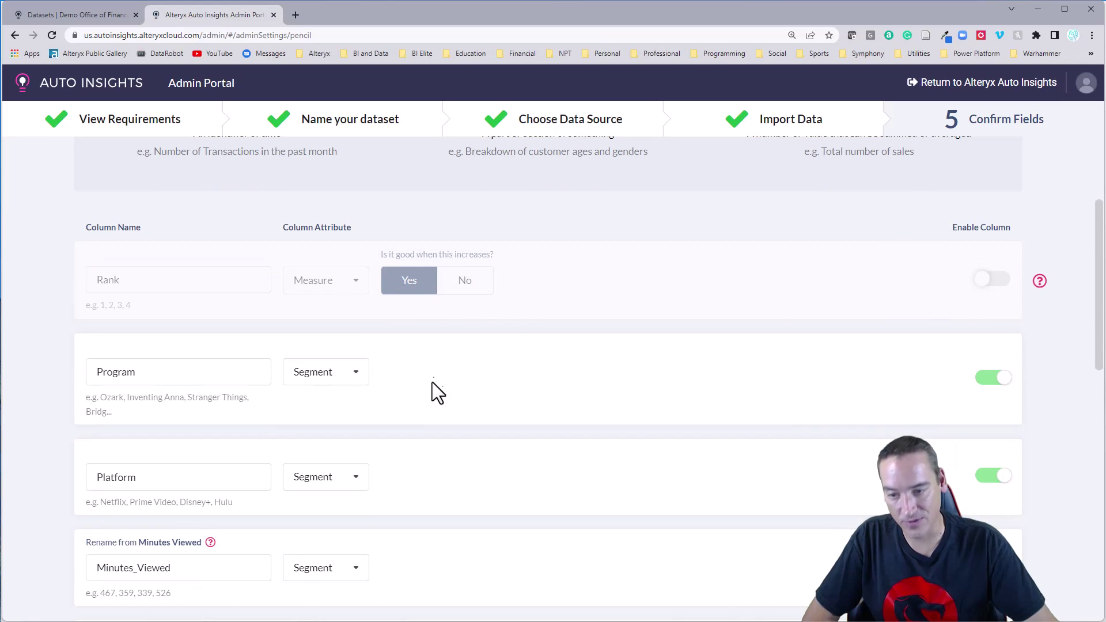
scroll(423, 370, down, 1)
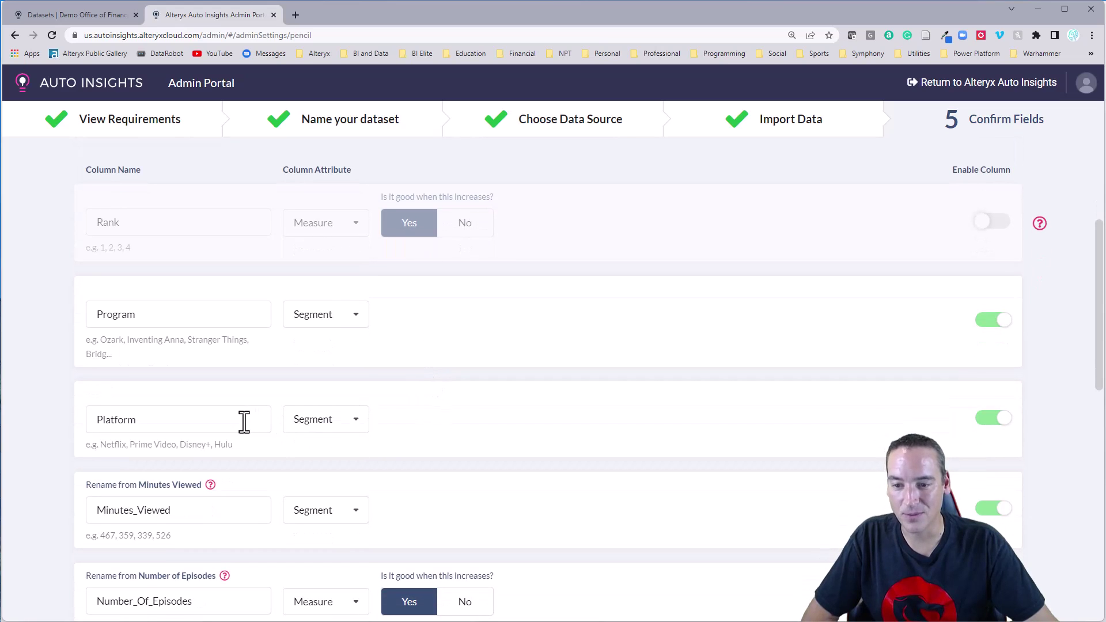
scroll(472, 396, down, 1)
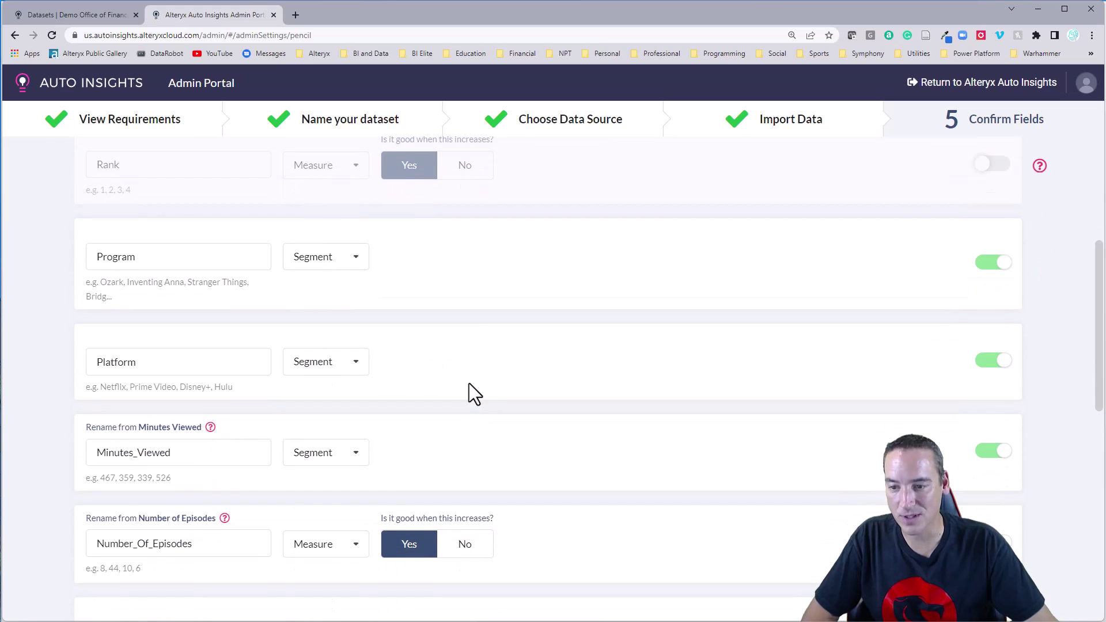
scroll(466, 378, down, 2)
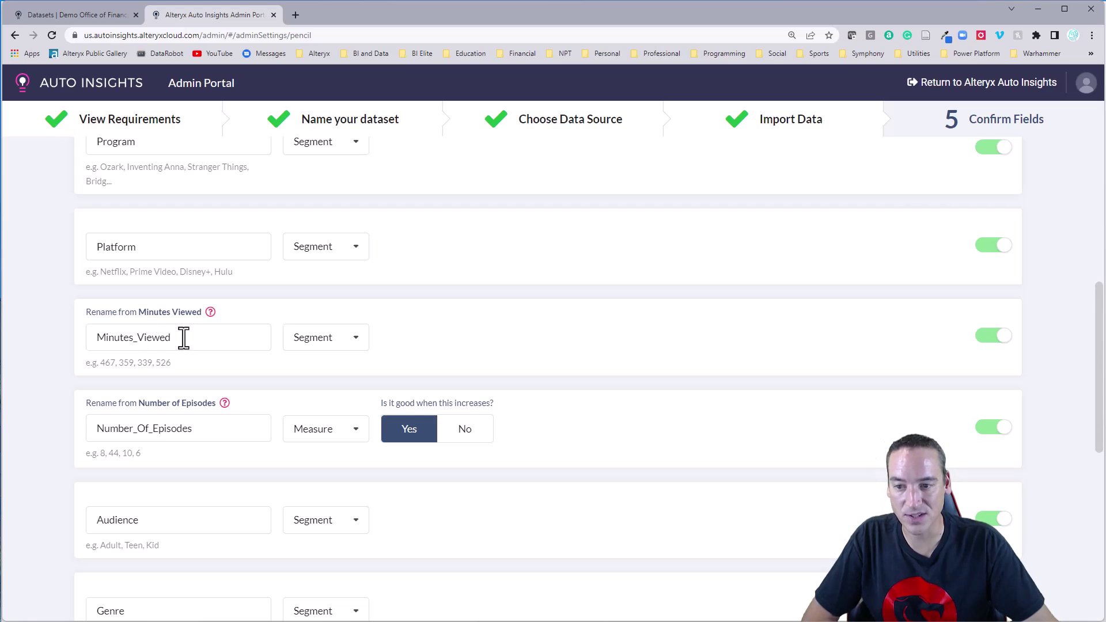
drag(183, 337, 91, 340)
click(465, 350)
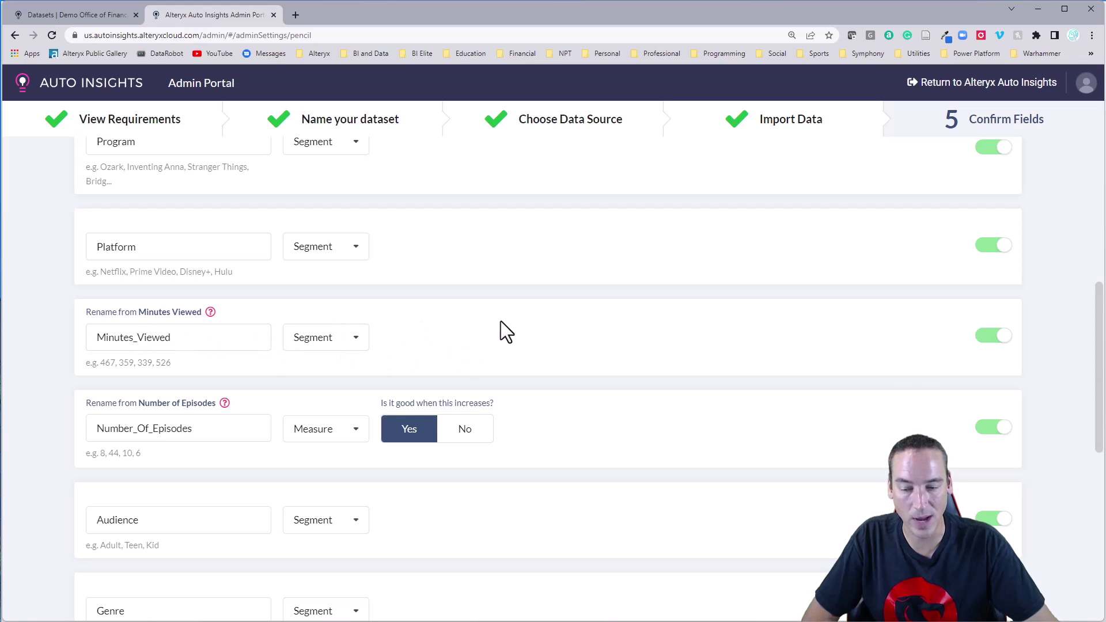
- Make Minutes_Viewed a measure and exclude the Number_Of_Episodes column
click(330, 344)
click(332, 390)
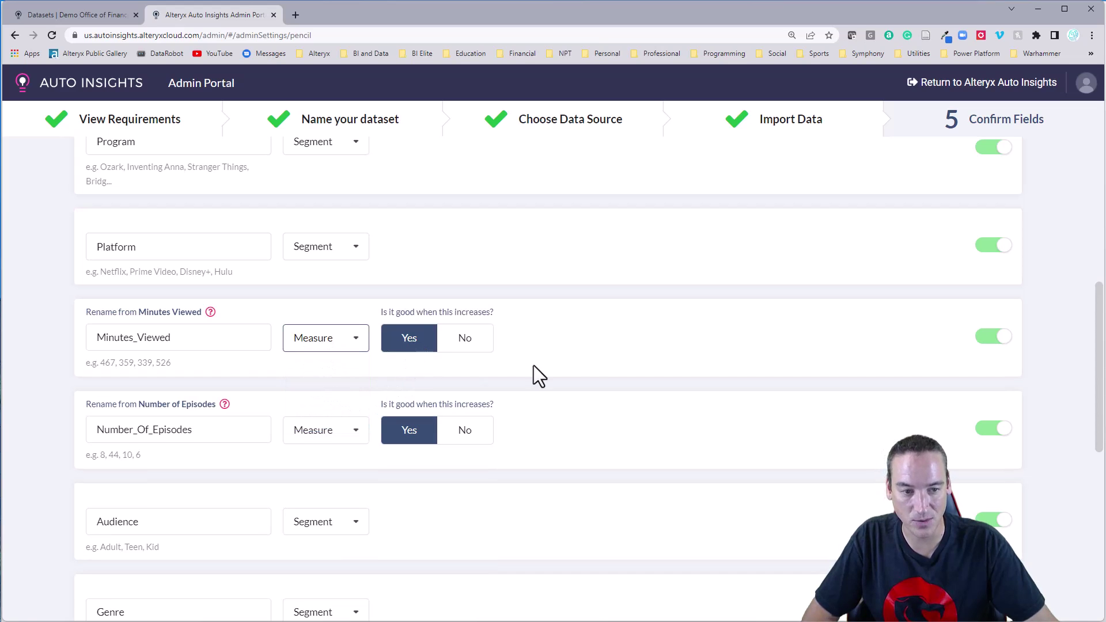
scroll(582, 369, down, 1)
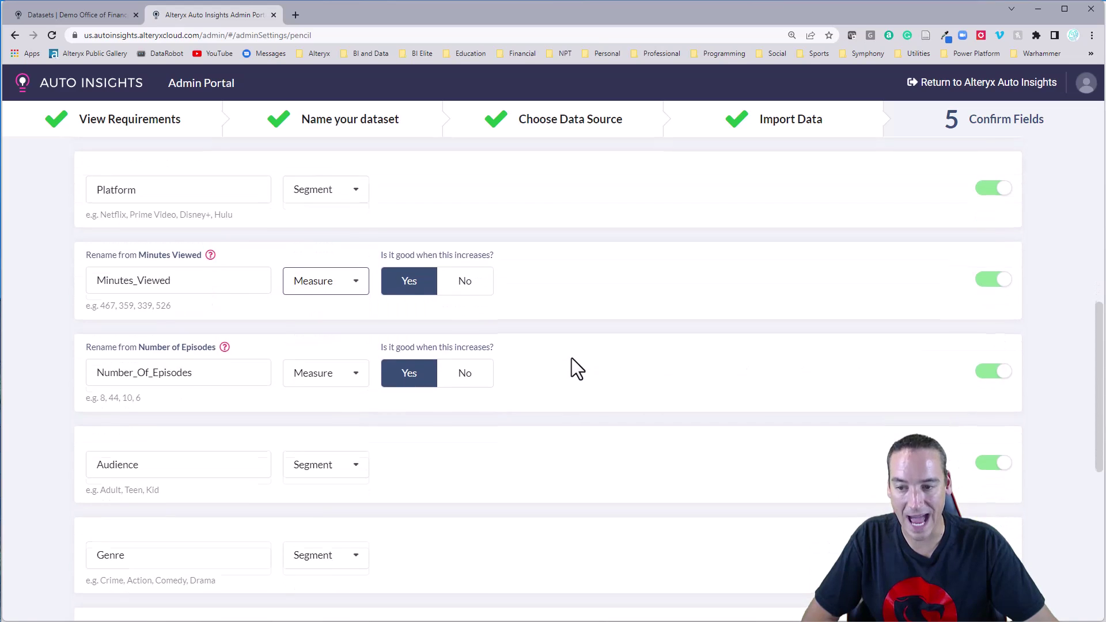
click(985, 371)
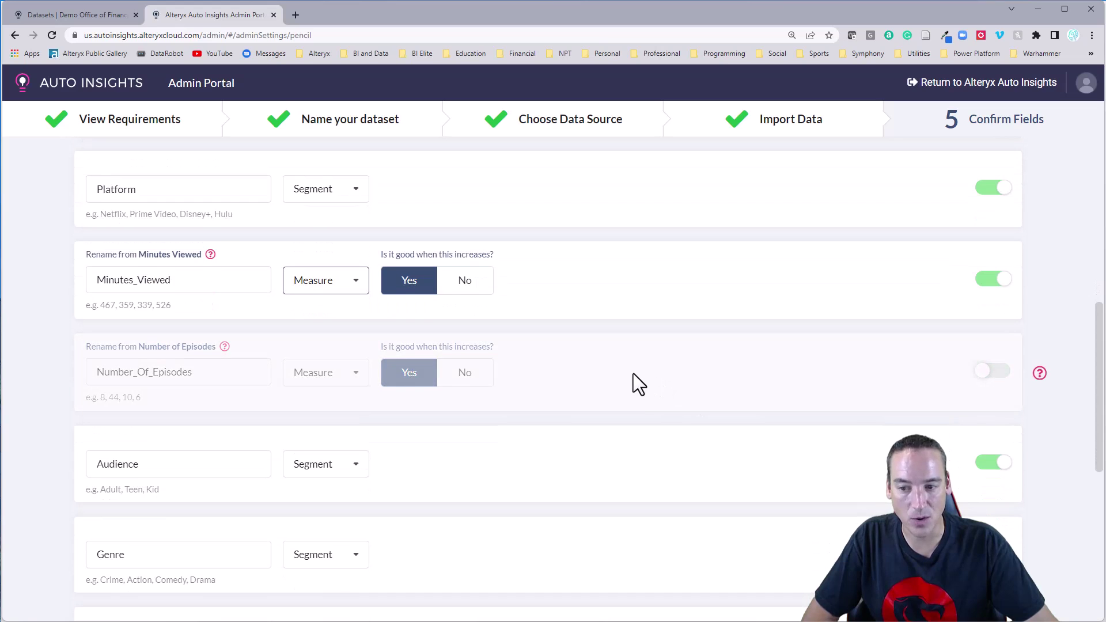
- Switch off the Audience and Style fields, leaving Genre and Week enabled
scroll(633, 373, down, 2)
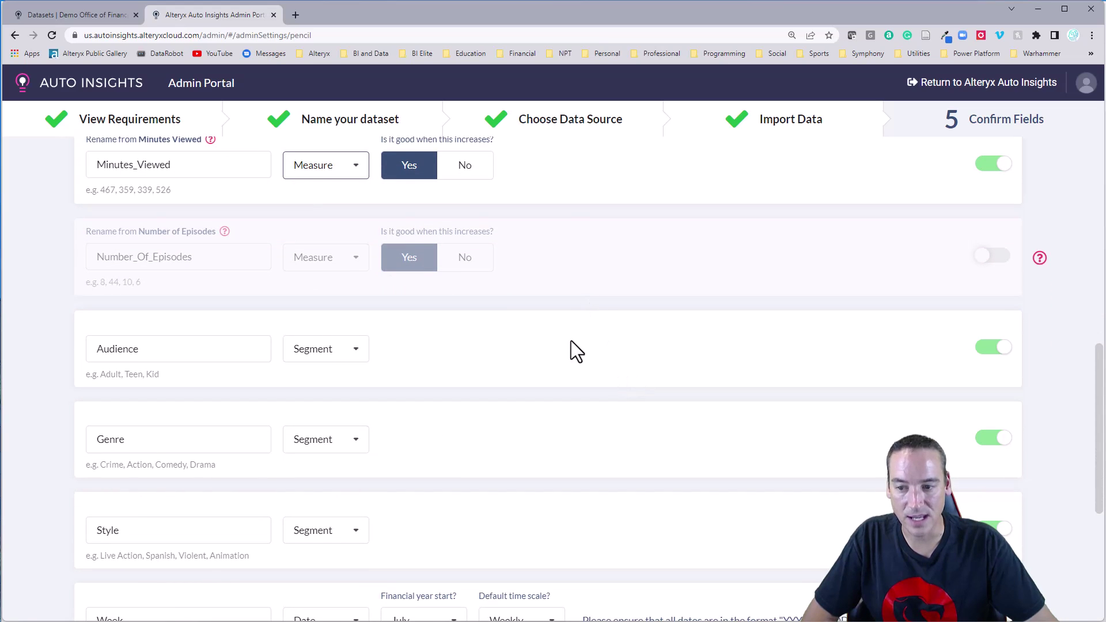
click(988, 348)
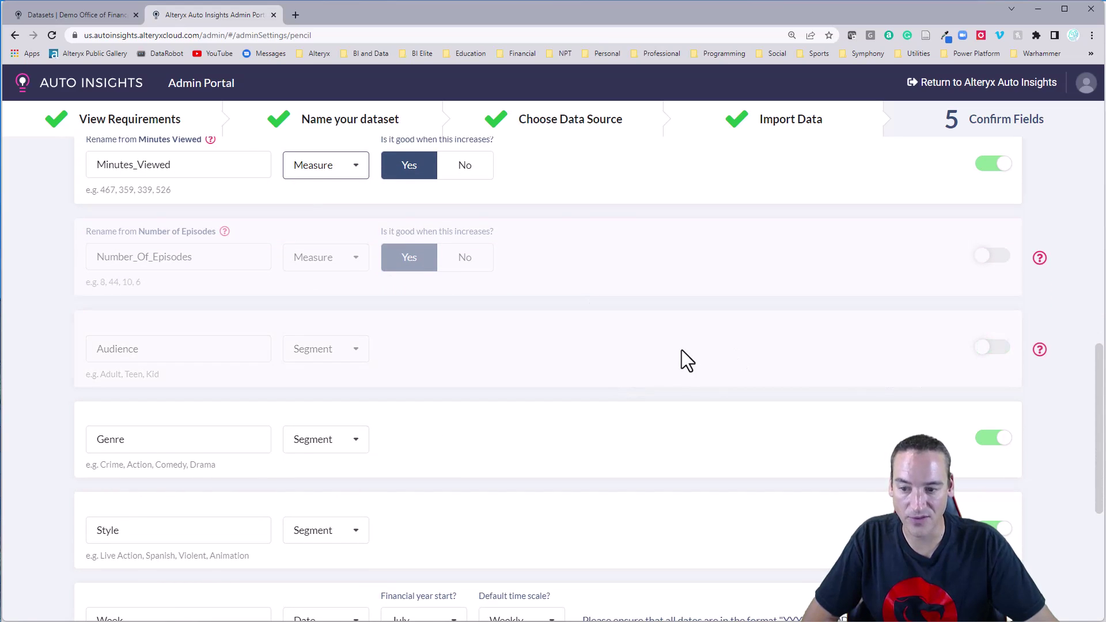
scroll(682, 369, down, 1)
click(996, 471)
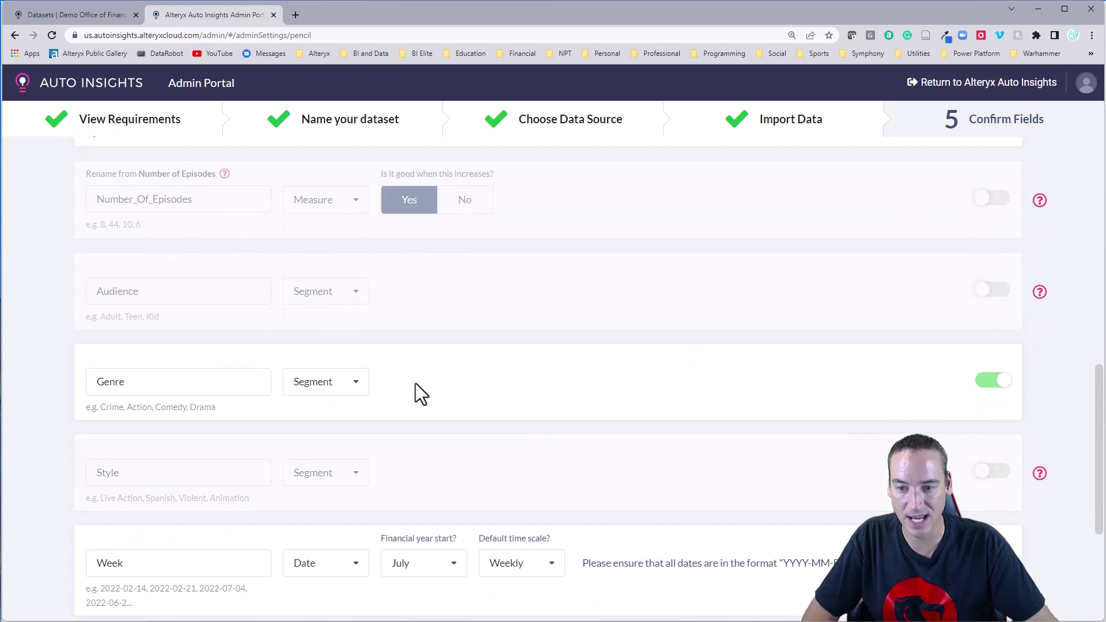
scroll(517, 313, down, 1)
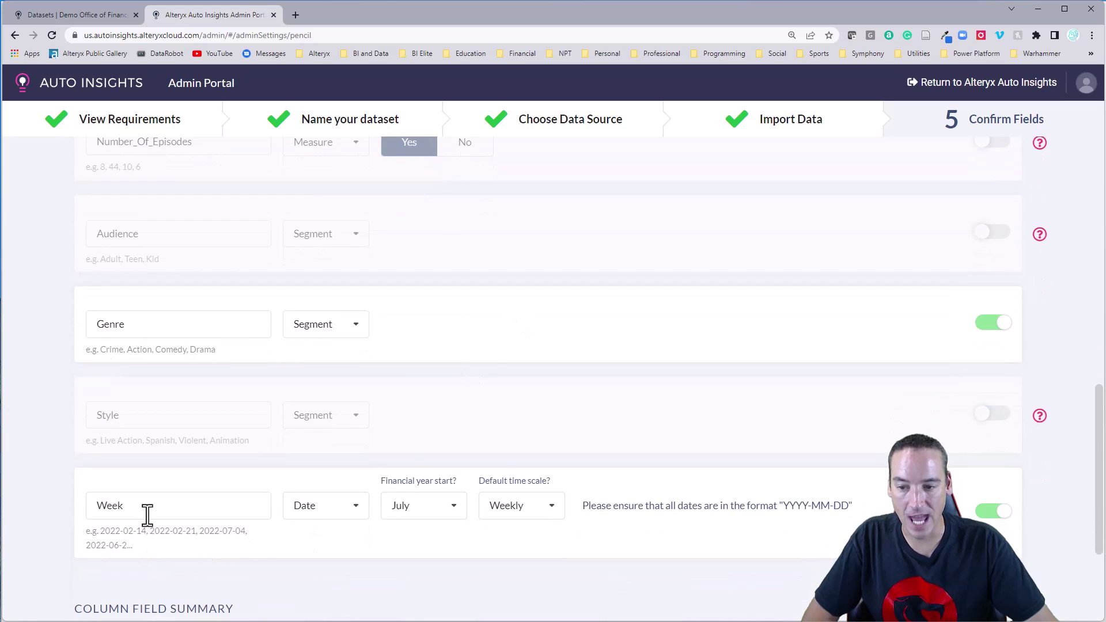
- Set the Week field's financial year start to February, keeping the default time scale Weekly
click(448, 520)
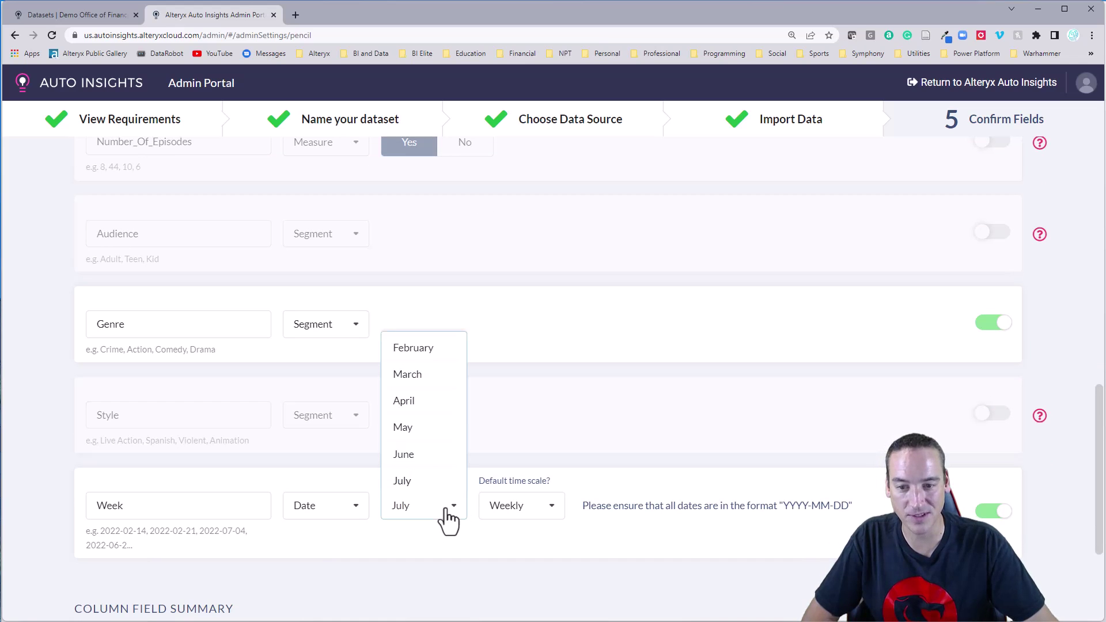
click(426, 351)
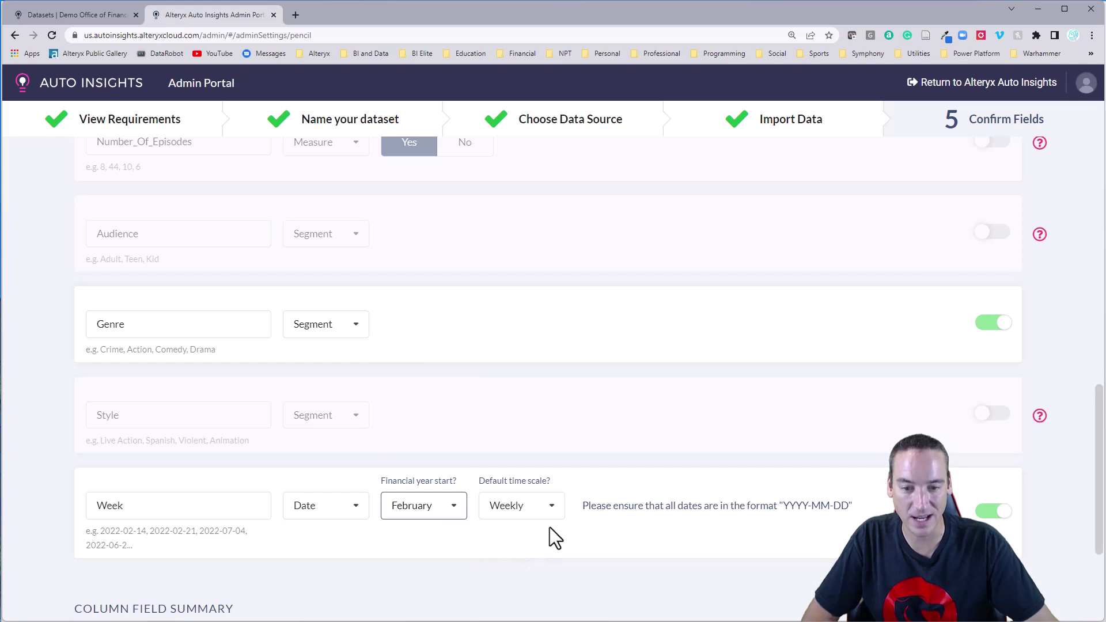
click(550, 507)
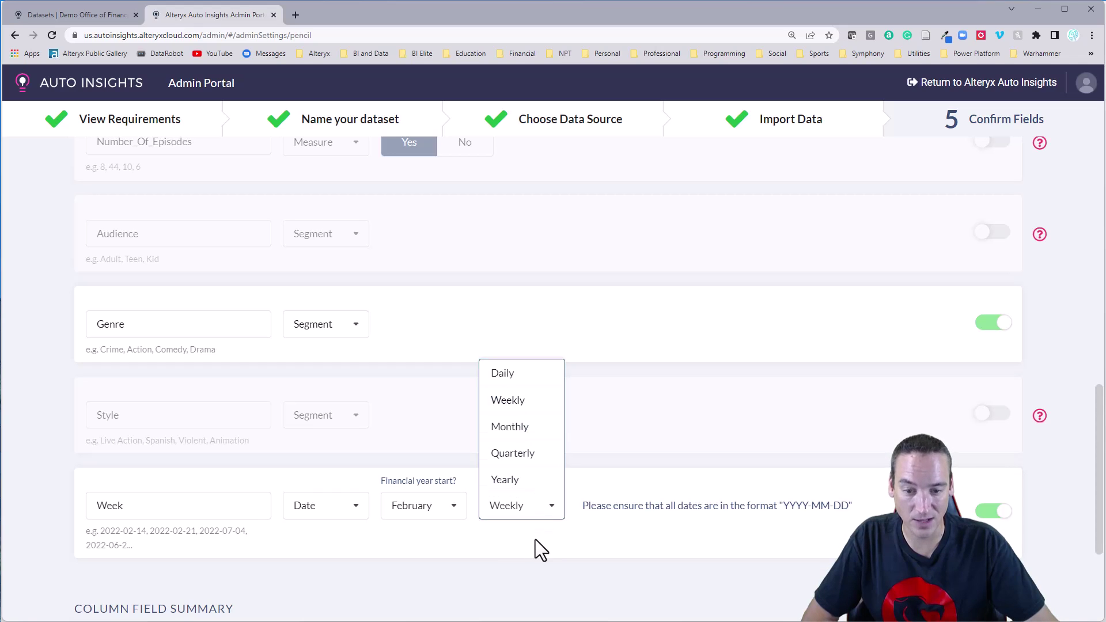
click(534, 539)
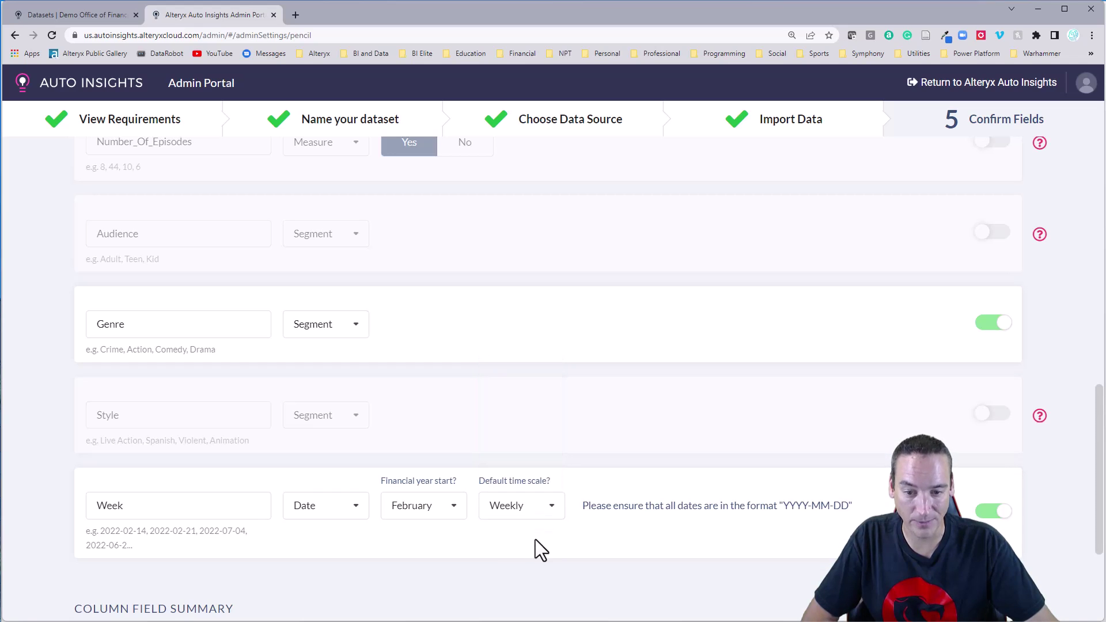
click(545, 511)
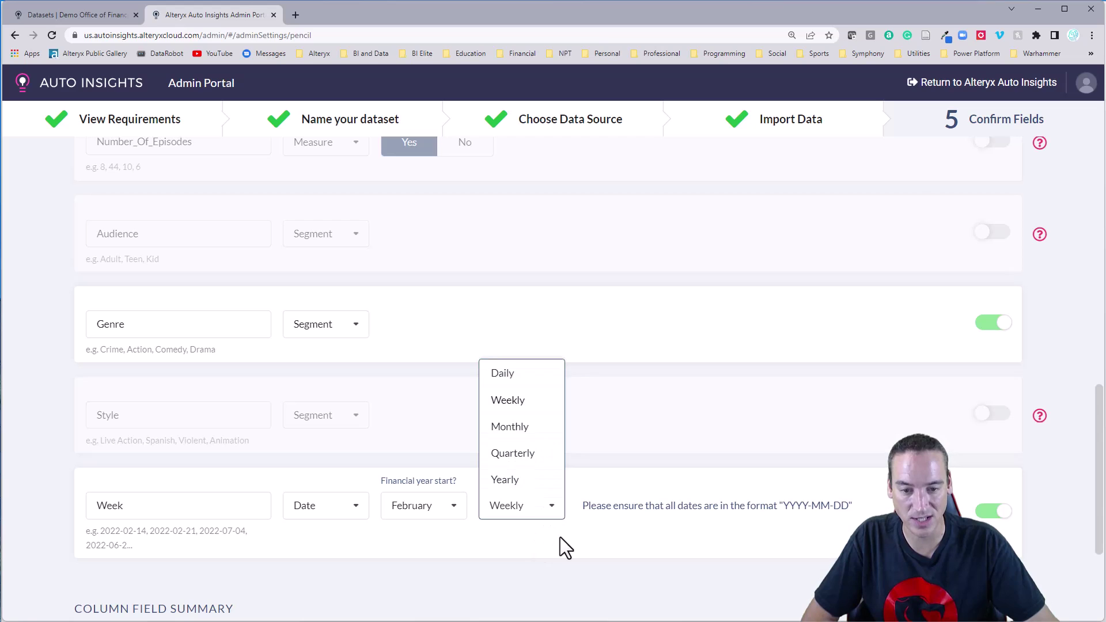
click(562, 559)
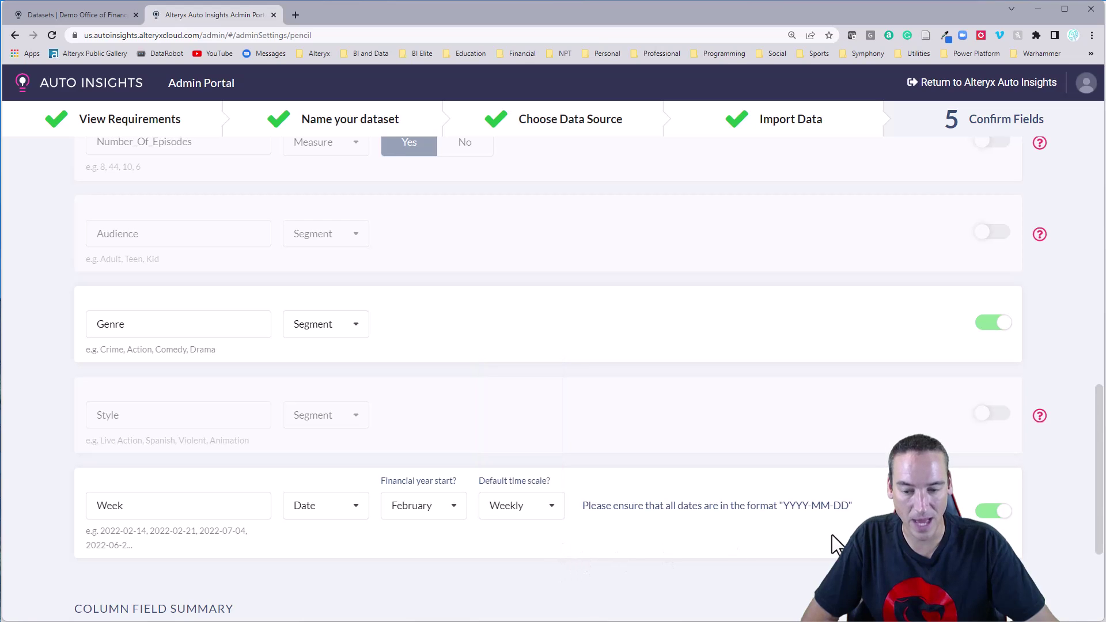
scroll(837, 544, down, 3)
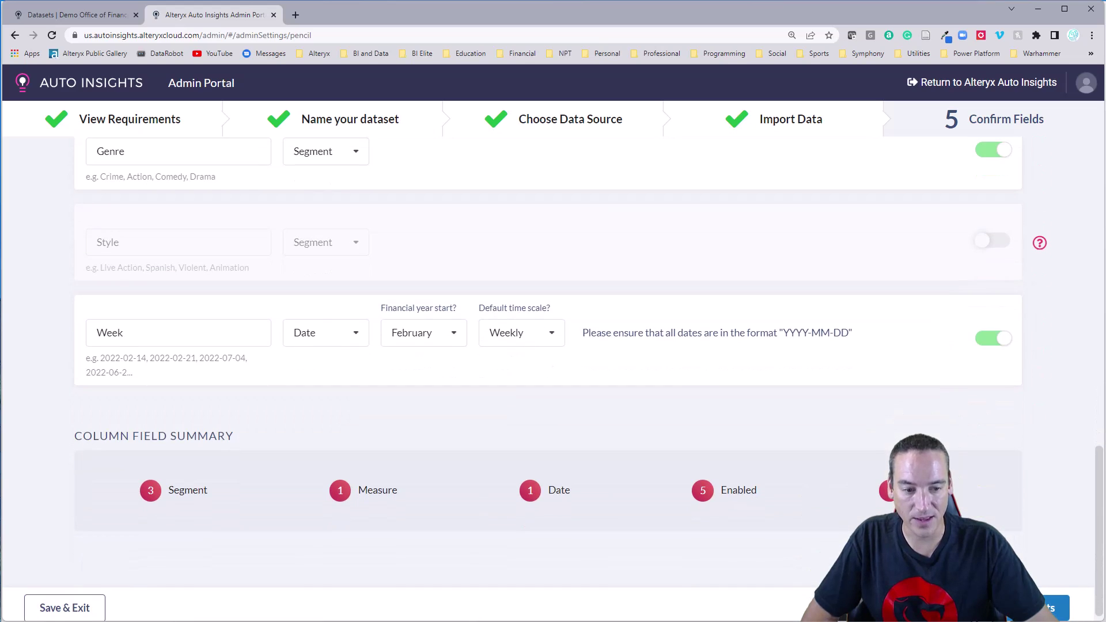
- Finish Confirm Fields and upload the Streaming Views dataset to Auto Insights now
click(1037, 607)
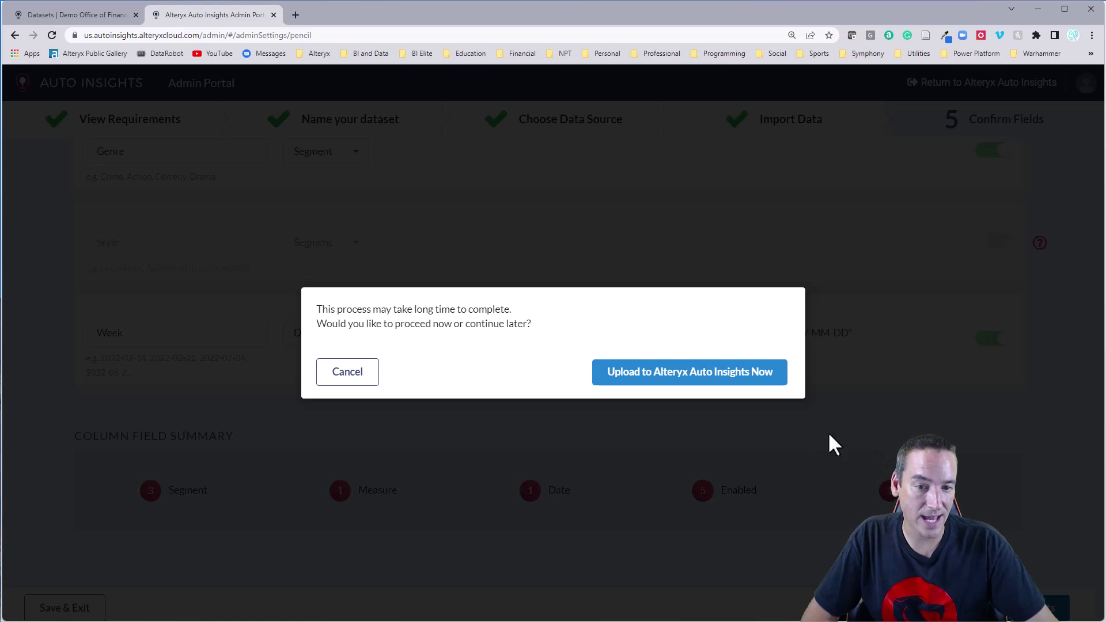
click(737, 375)
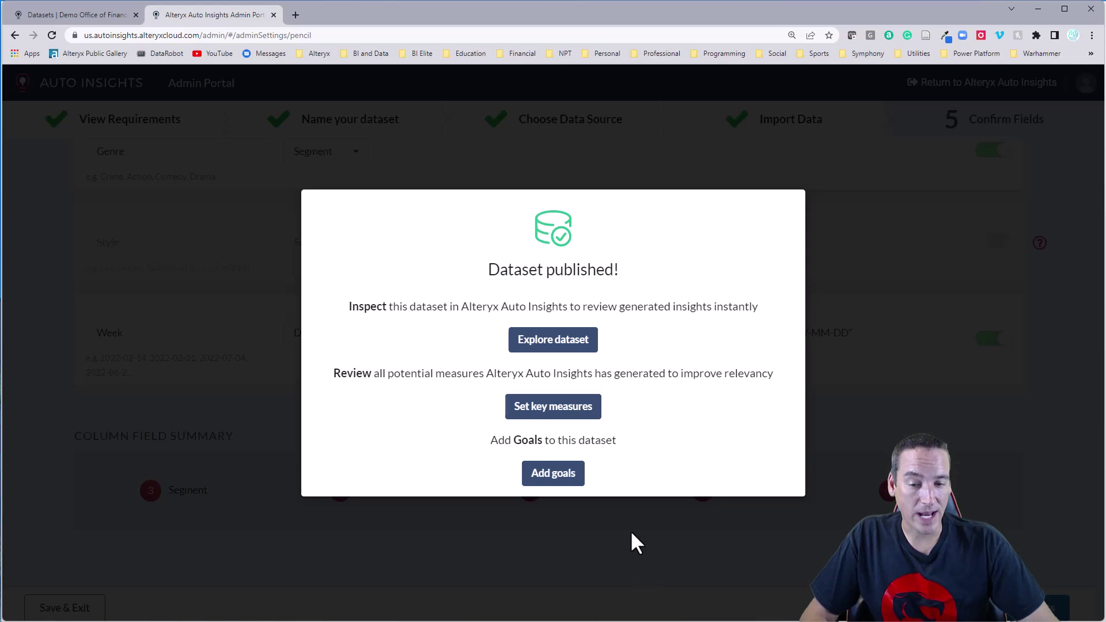
- Move Number of Genre, Platform, Program and Average Minutes Viewed per Program to hidden measures
click(573, 410)
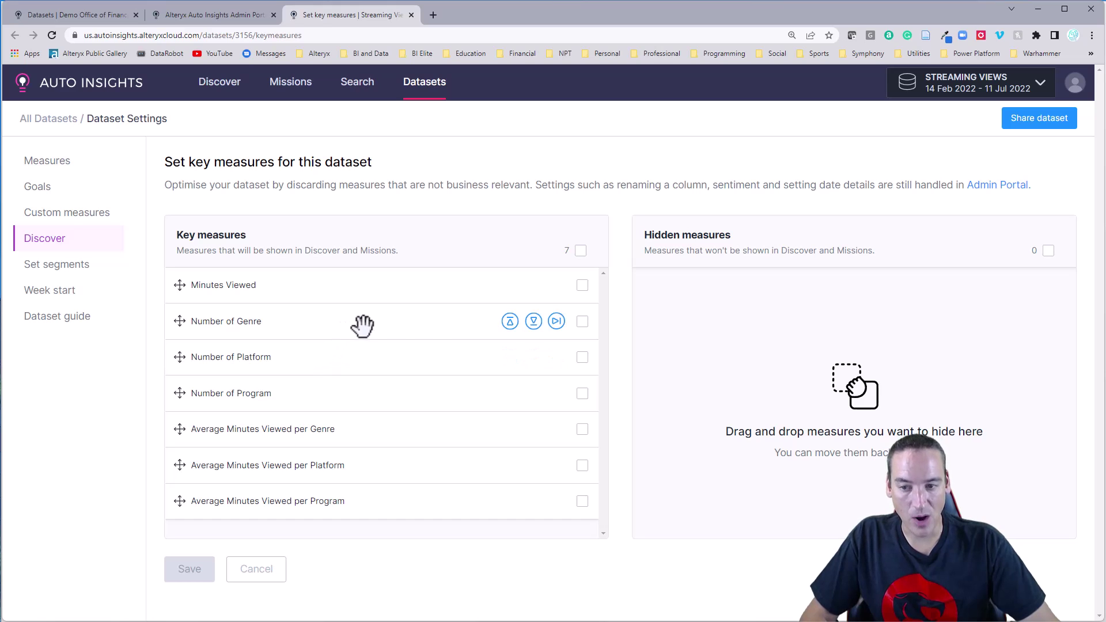
click(583, 323)
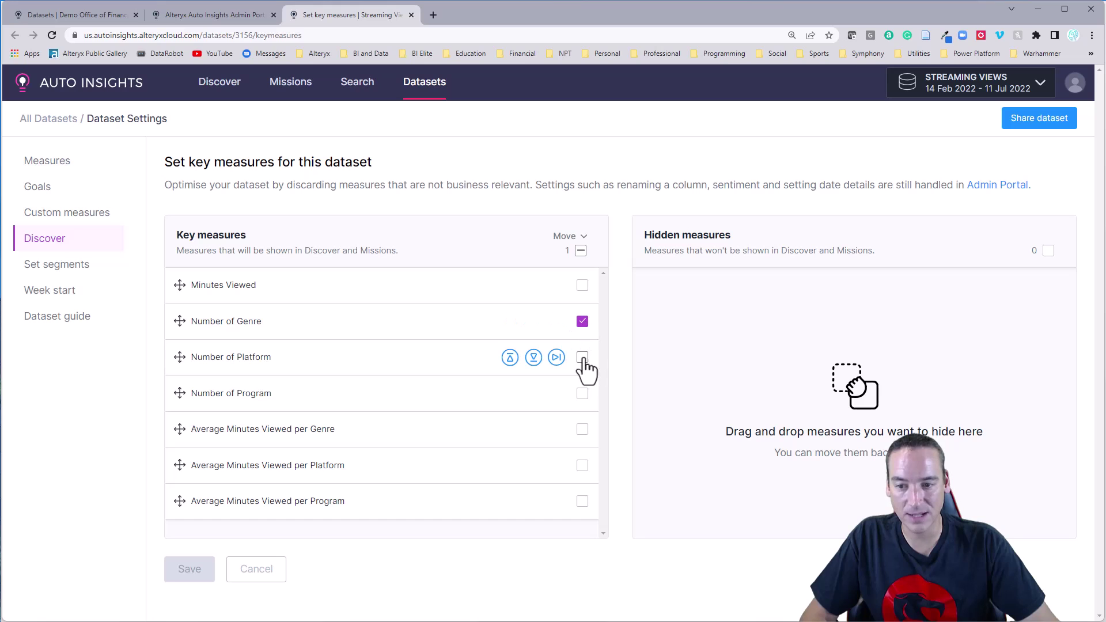
click(583, 359)
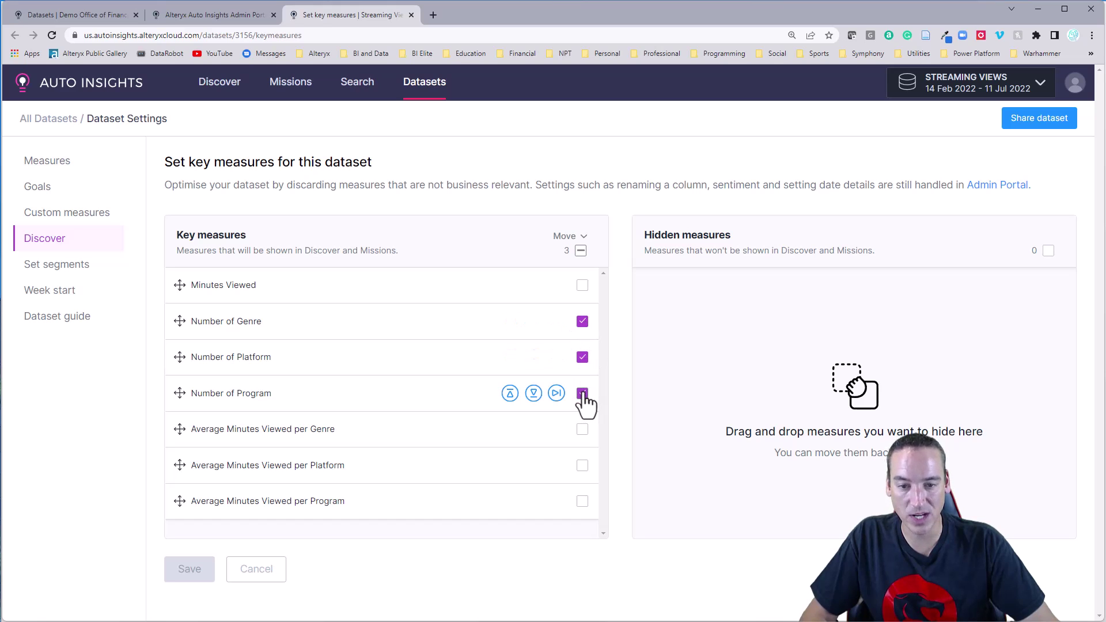
click(557, 394)
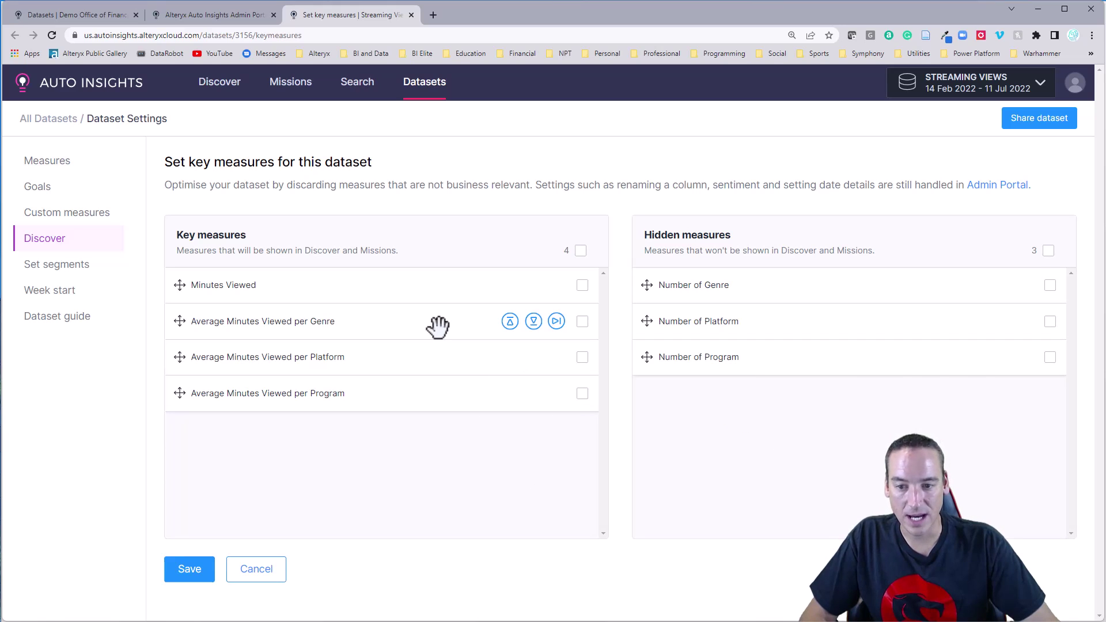
click(583, 394)
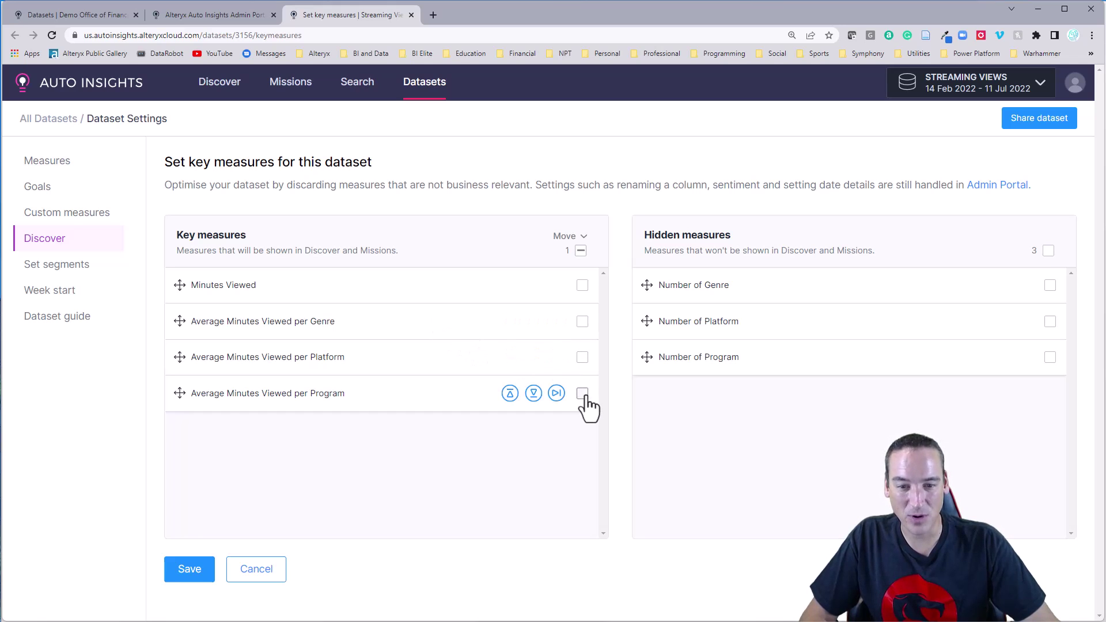
click(556, 393)
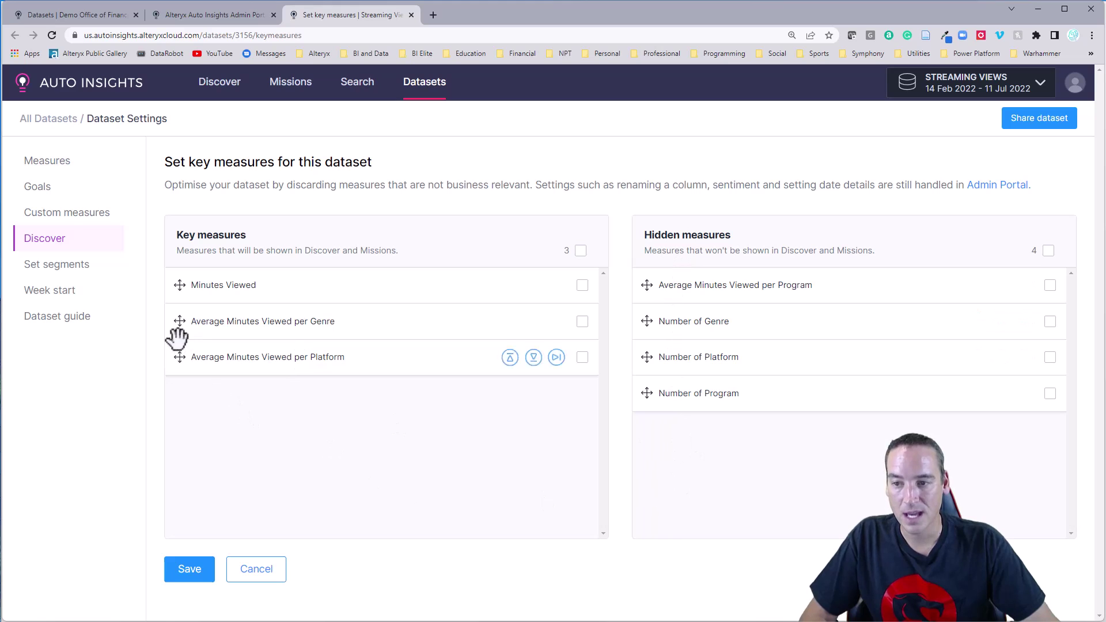
click(75, 266)
- Save the key measure changes, set Monday as the week start, and view the Goals settings
click(704, 378)
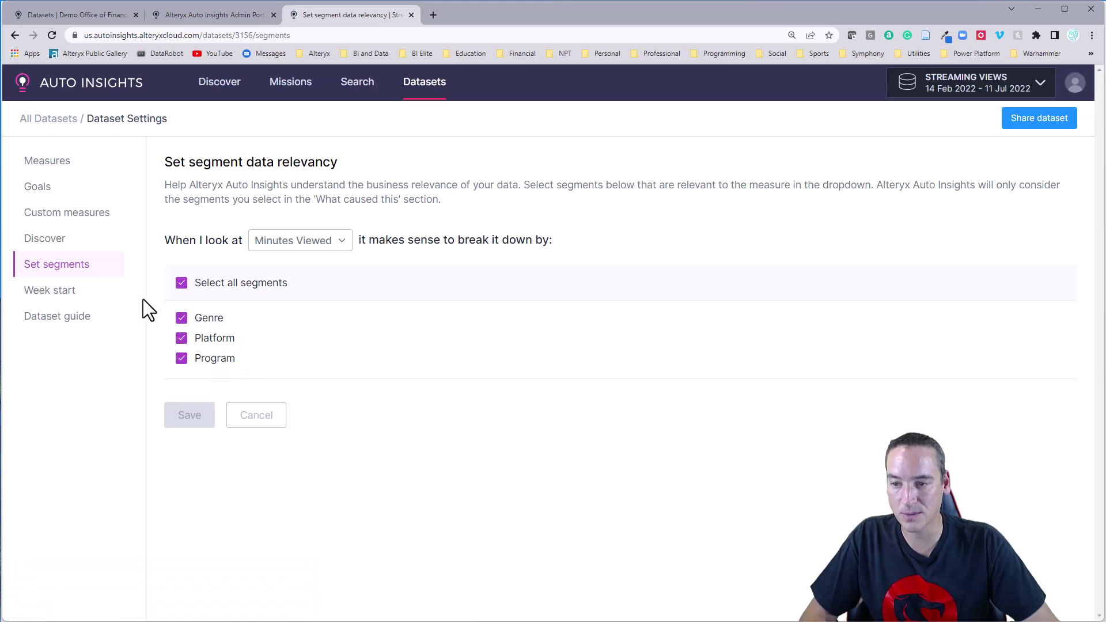
click(68, 292)
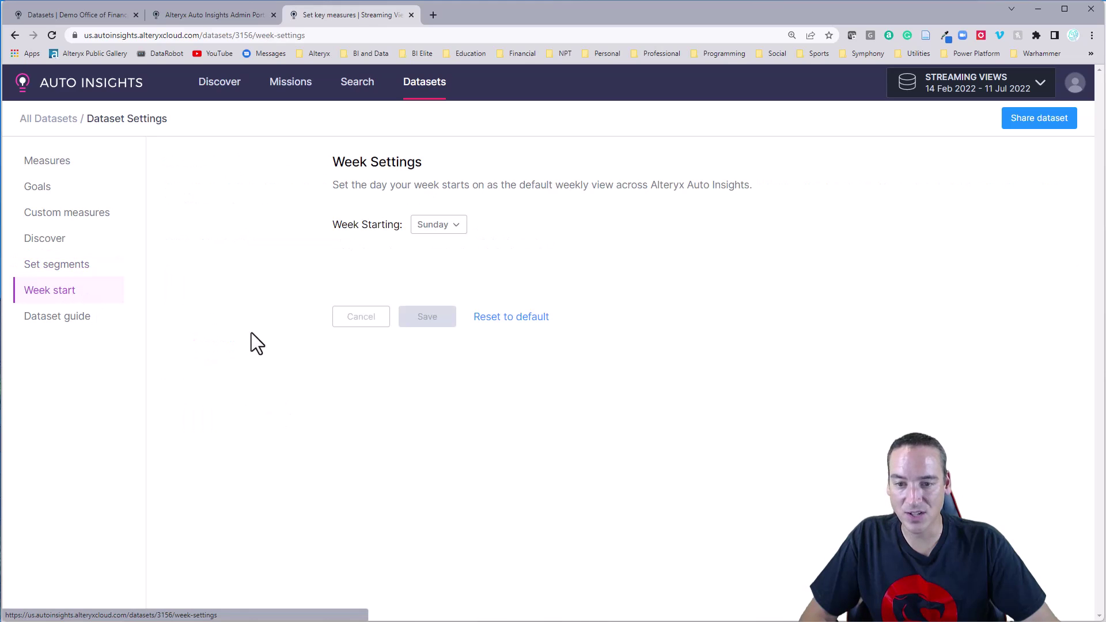
click(434, 226)
click(439, 271)
click(437, 317)
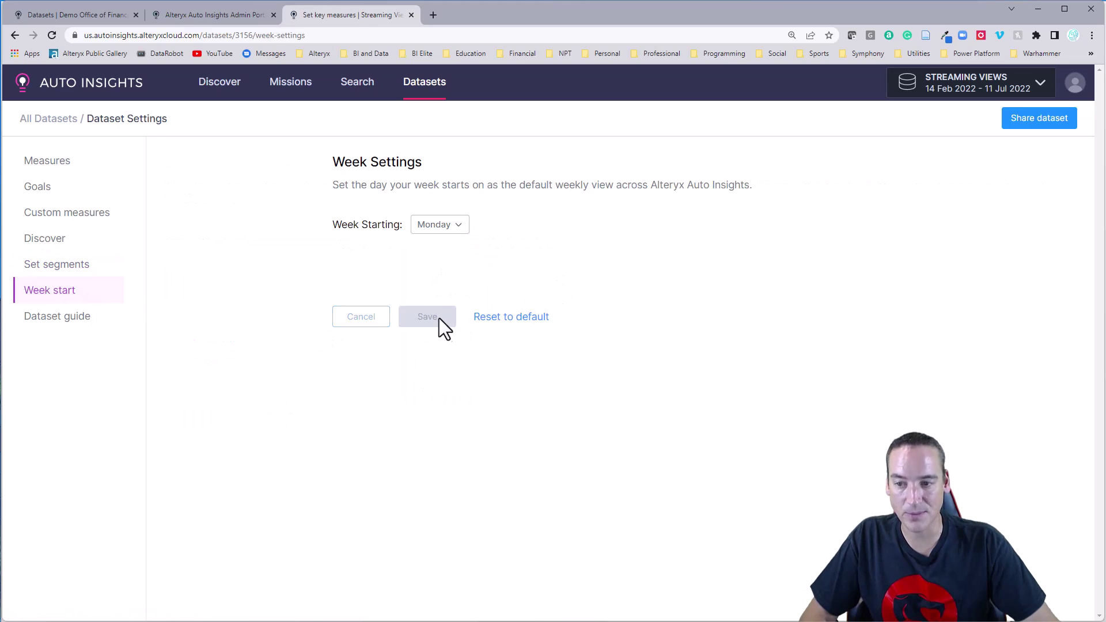
click(92, 214)
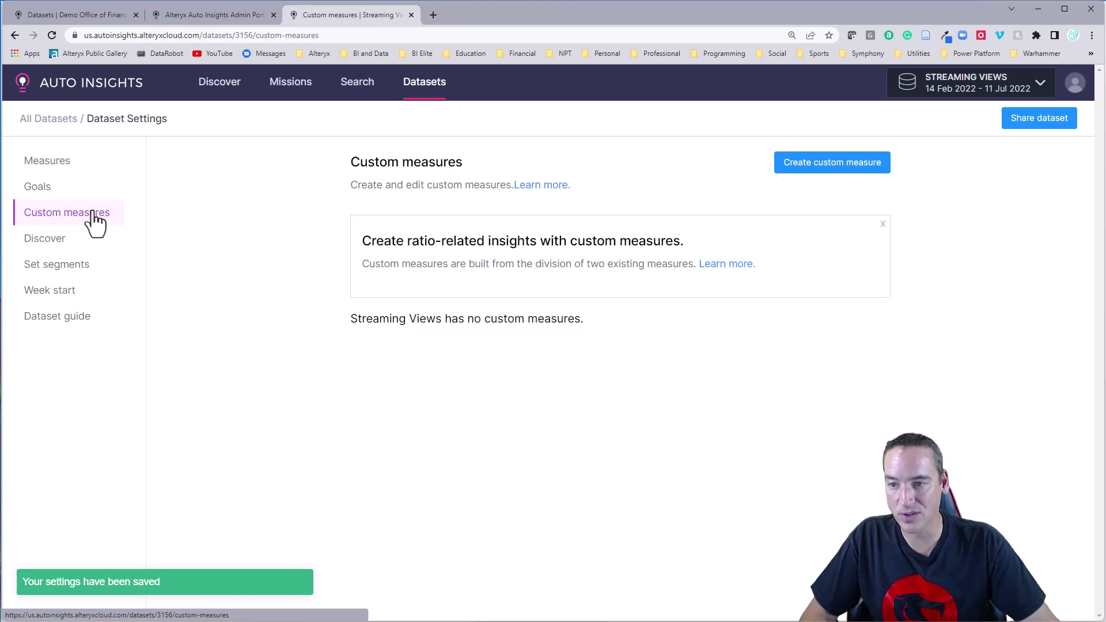
click(53, 190)
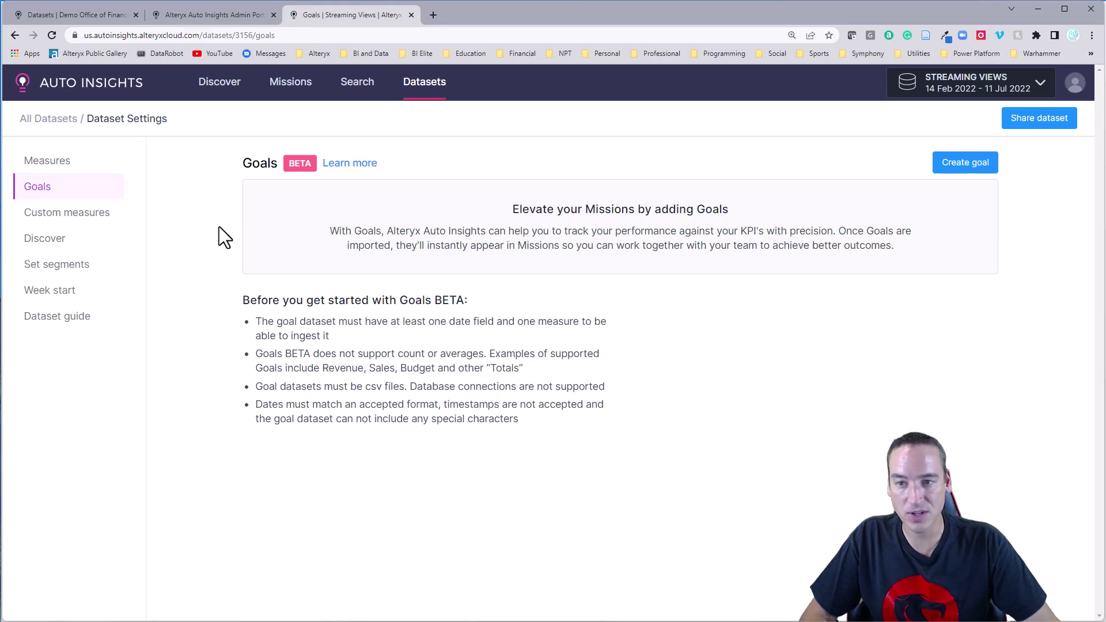
- On Discover, examine the Minutes Viewed drop to 10,561 (-2,159) and its Program causes
click(219, 93)
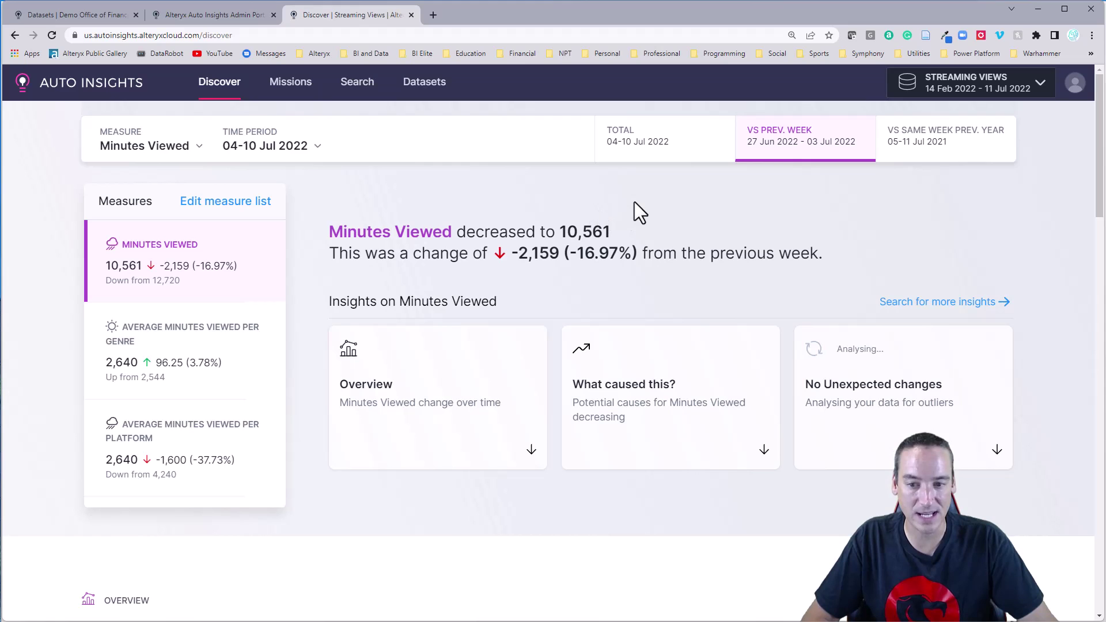
click(647, 388)
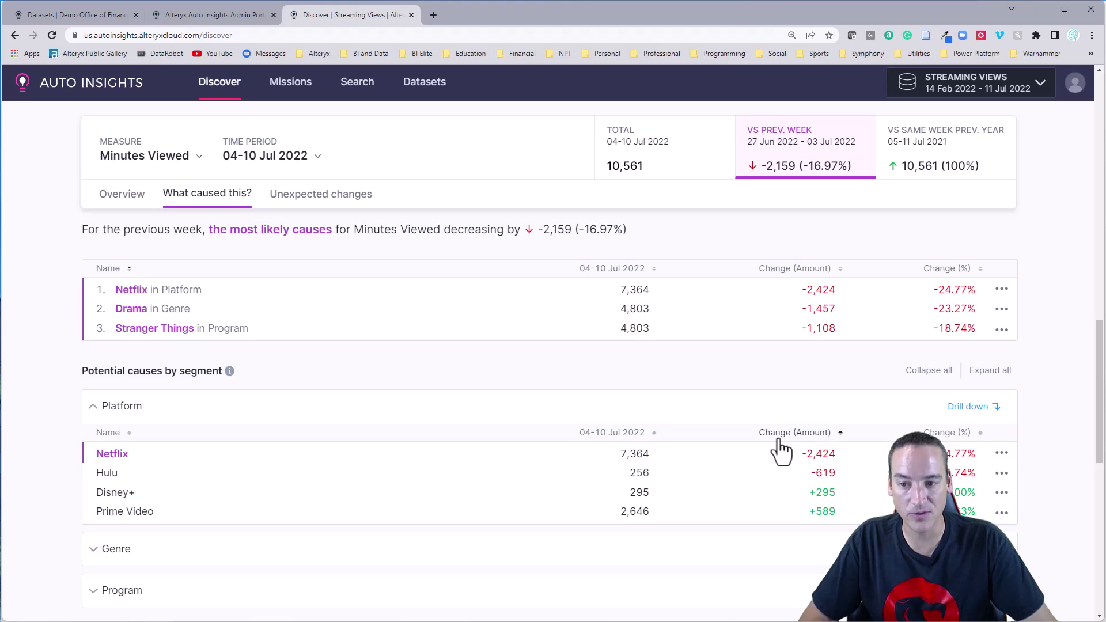
scroll(247, 440, down, 1)
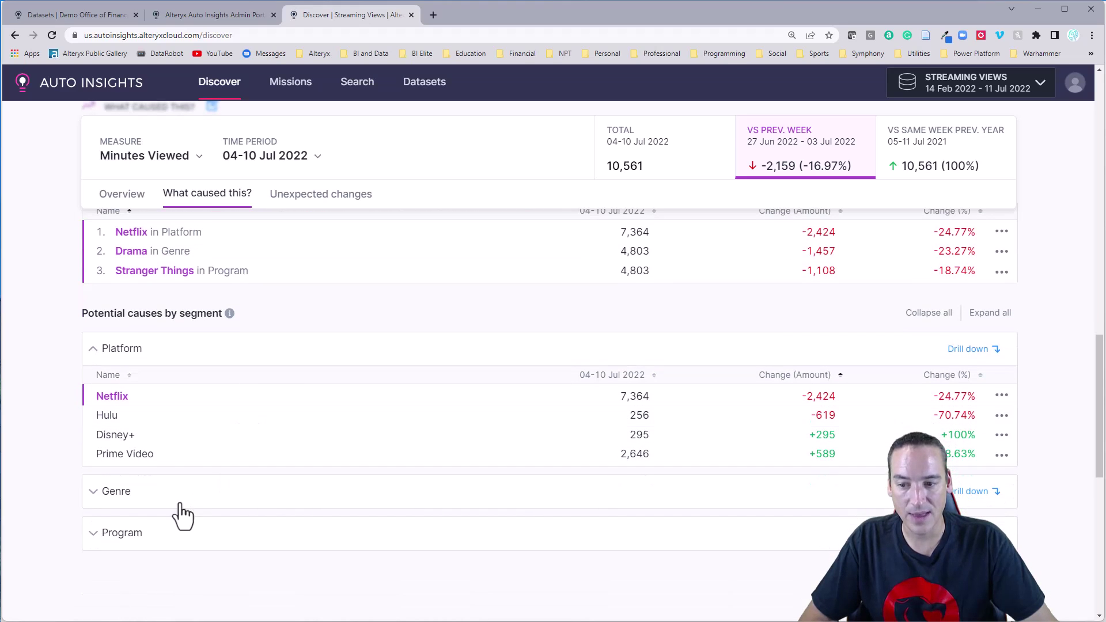
click(149, 532)
scroll(247, 477, down, 3)
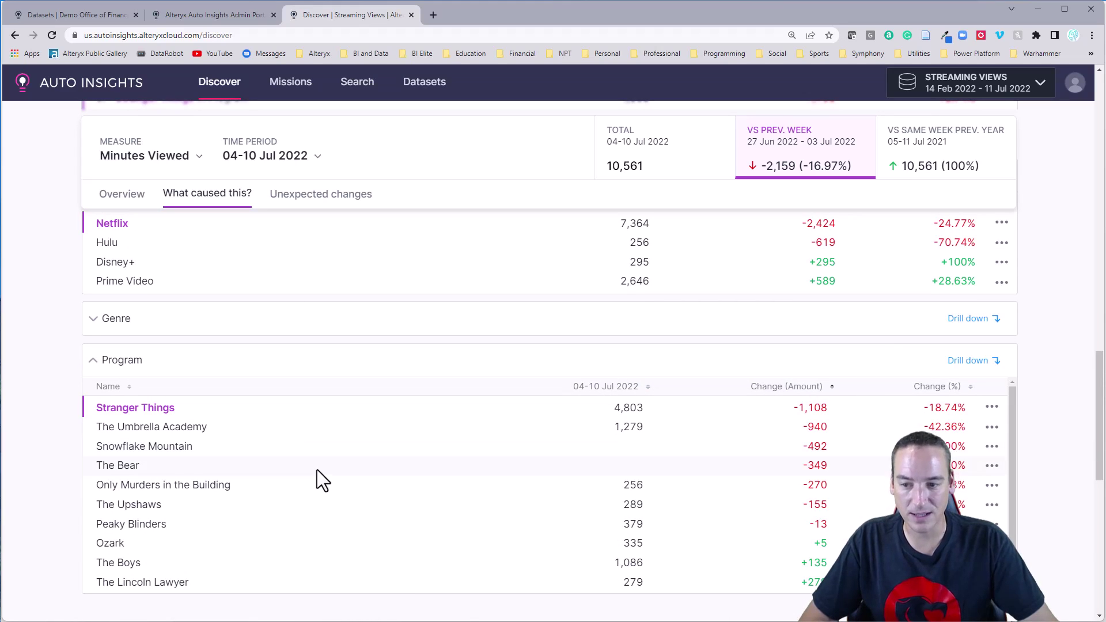
scroll(385, 461, down, 2)
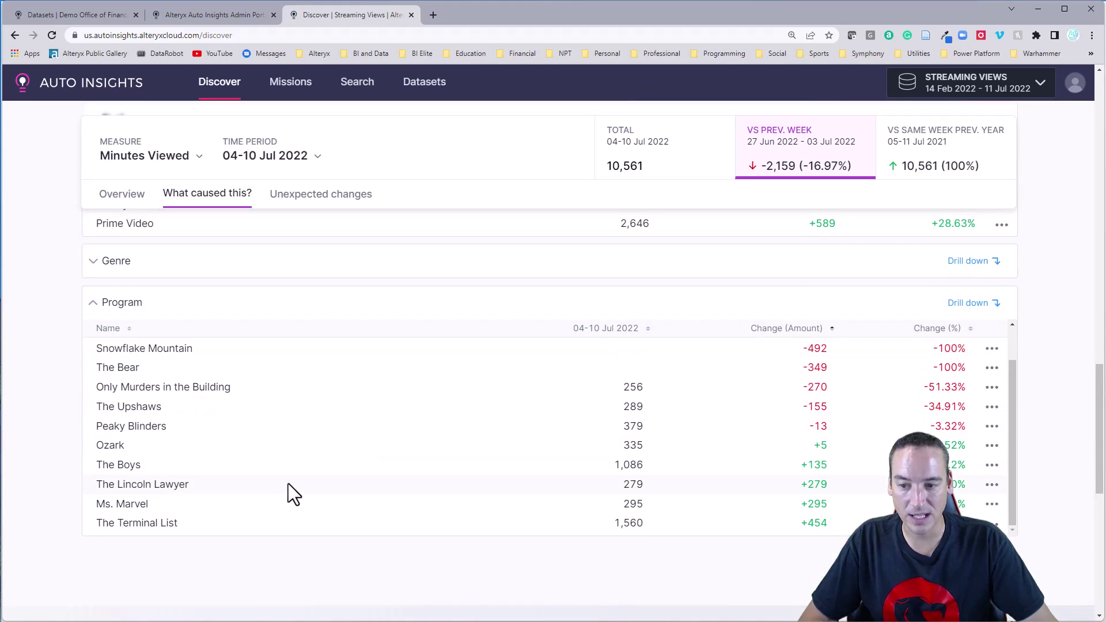
scroll(306, 499, up, 1)
scroll(307, 499, up, 15)
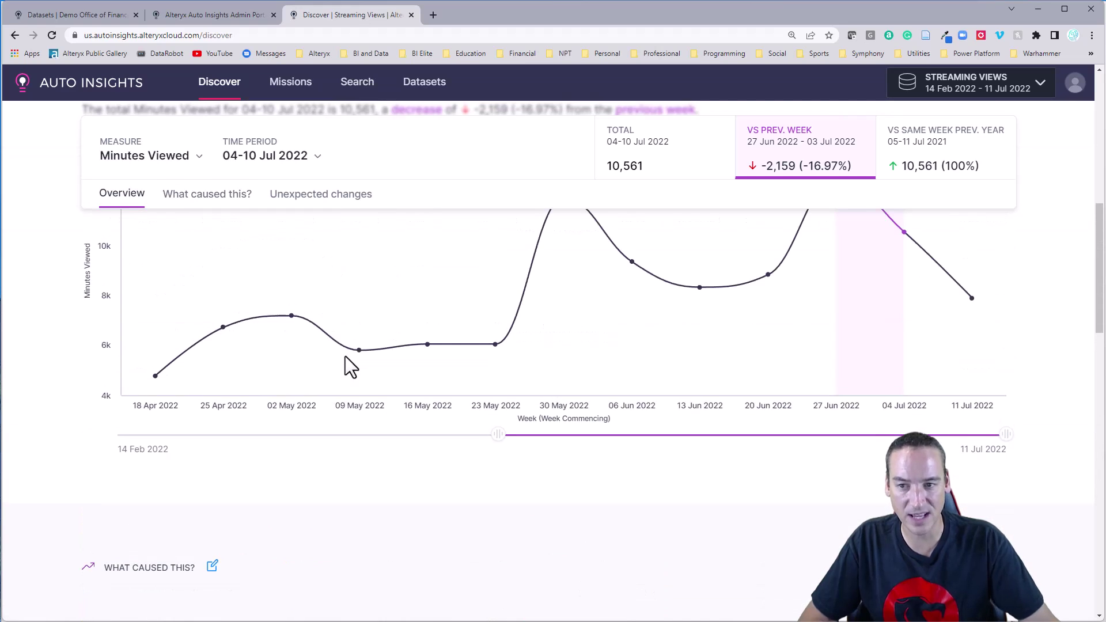
scroll(345, 355, up, 8)
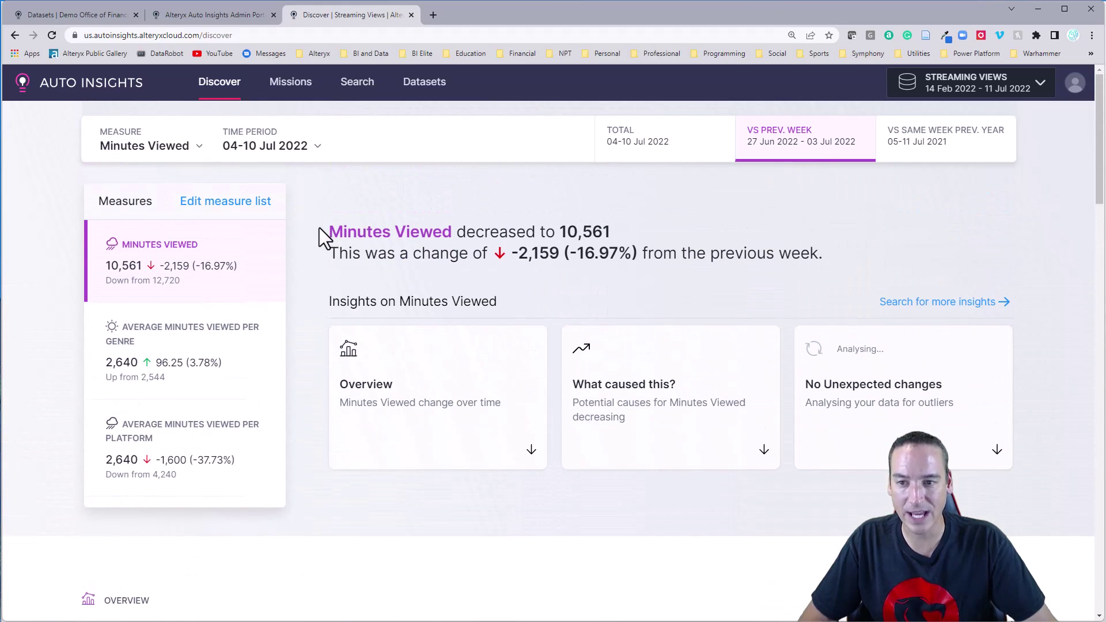
- Set the time period to 27 Jun–03 Jul 2022 and view what caused the increase
click(290, 155)
click(247, 269)
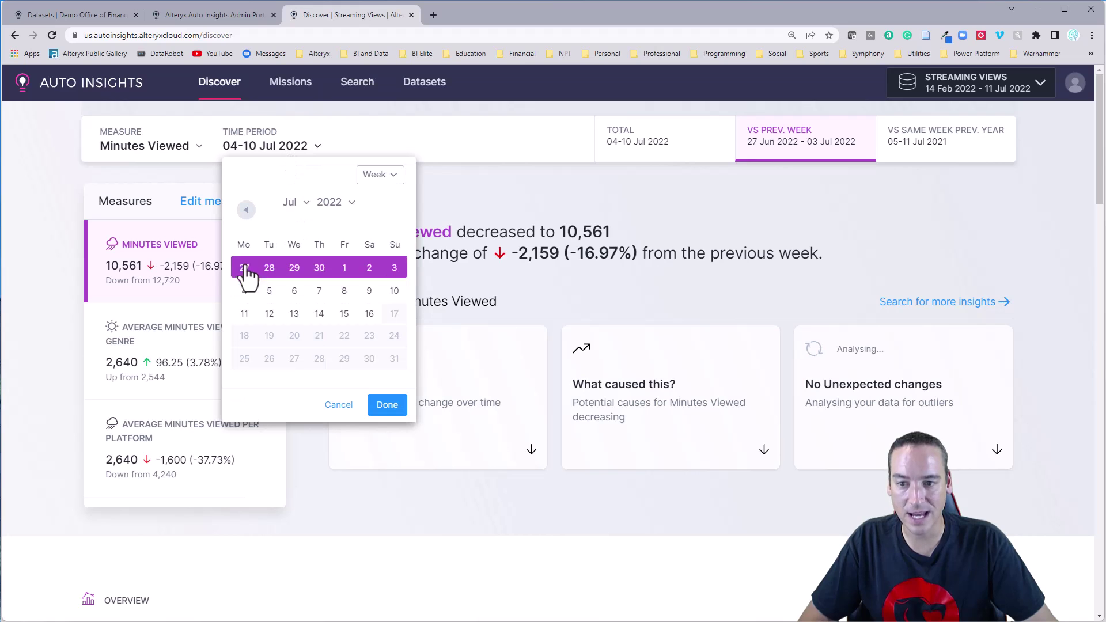
click(386, 406)
scroll(486, 439, down, 1)
scroll(487, 439, down, 6)
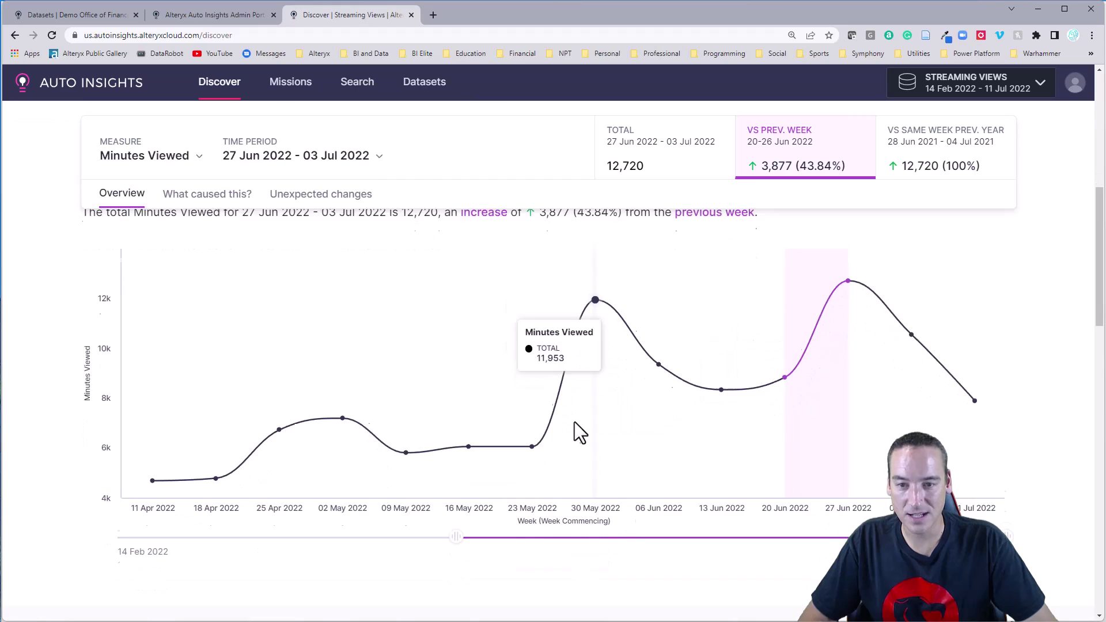
scroll(576, 429, up, 6)
click(581, 424)
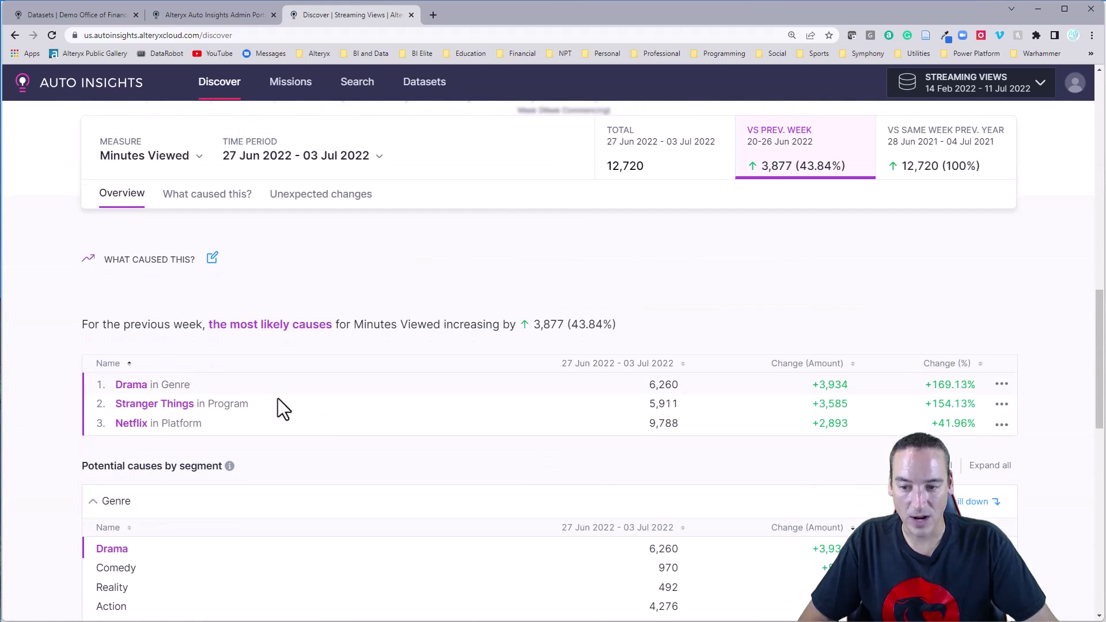
scroll(412, 391, up, 8)
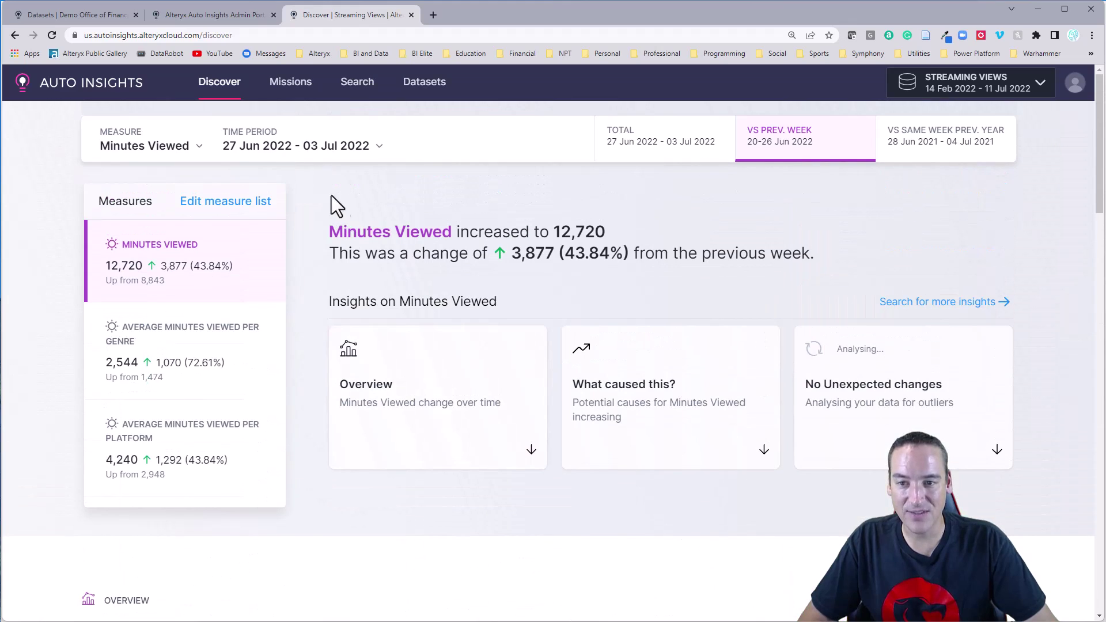
- Change the time period to the week of 16–22 May 2022
click(297, 151)
click(245, 211)
click(245, 211)
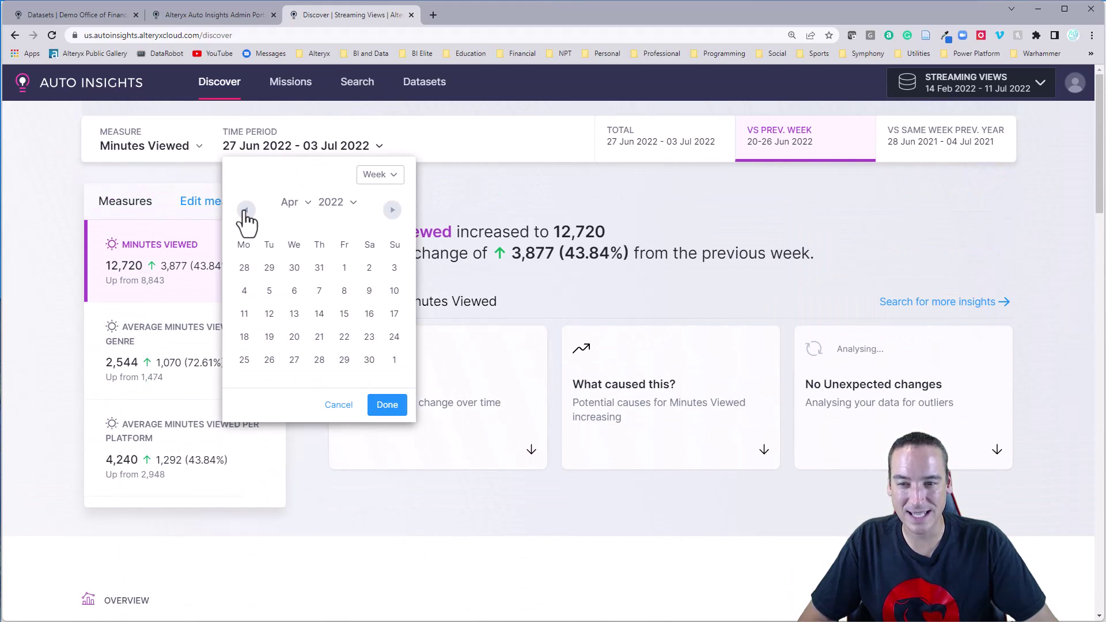
click(392, 211)
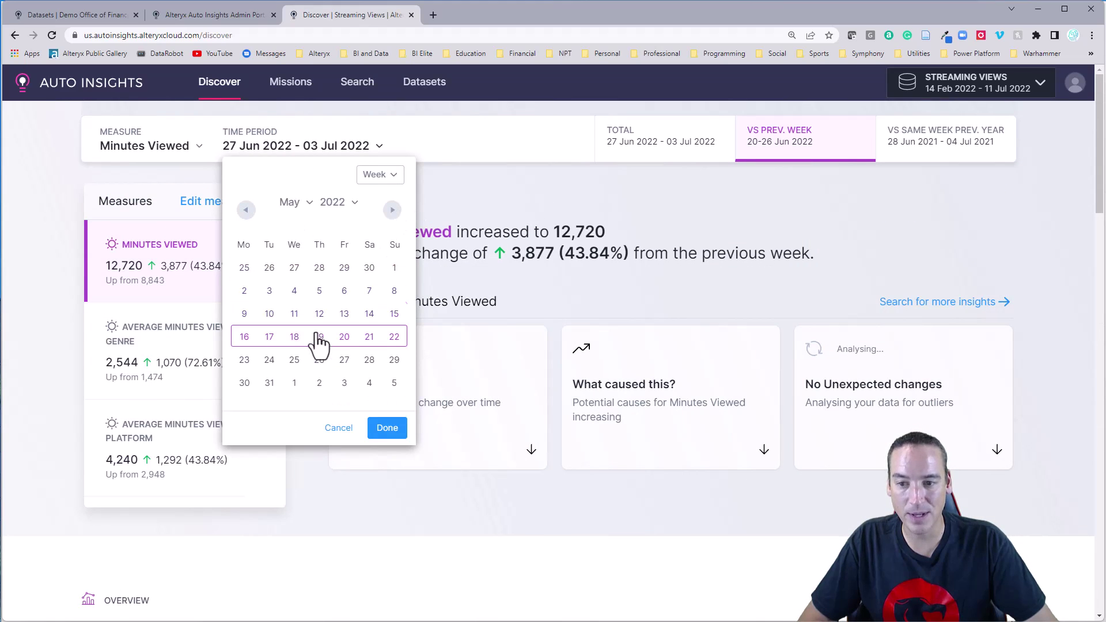
click(247, 340)
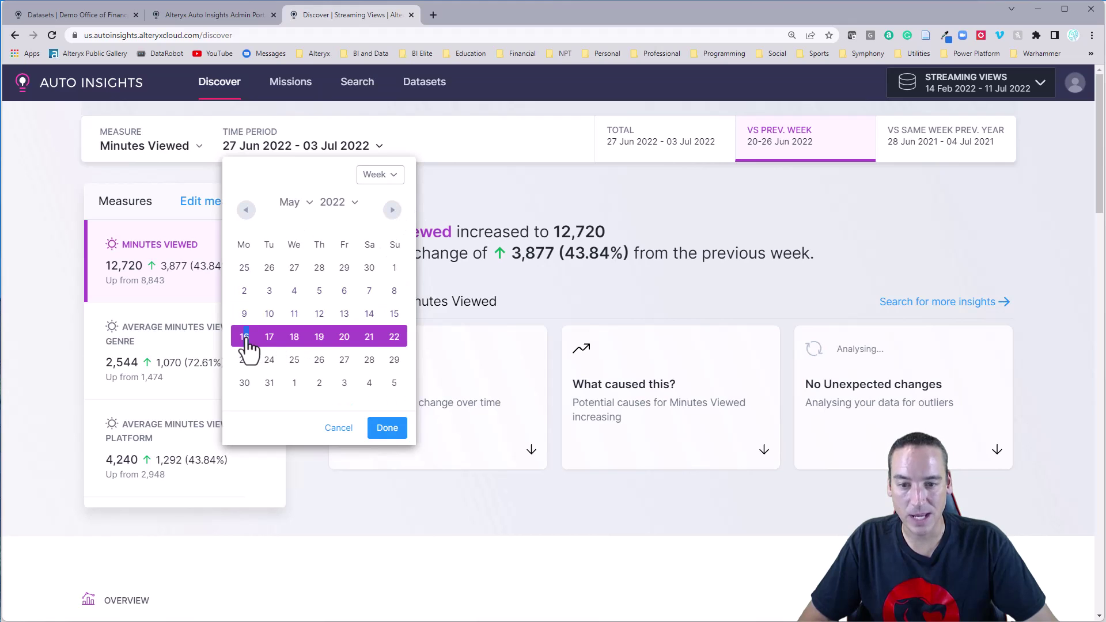
click(374, 427)
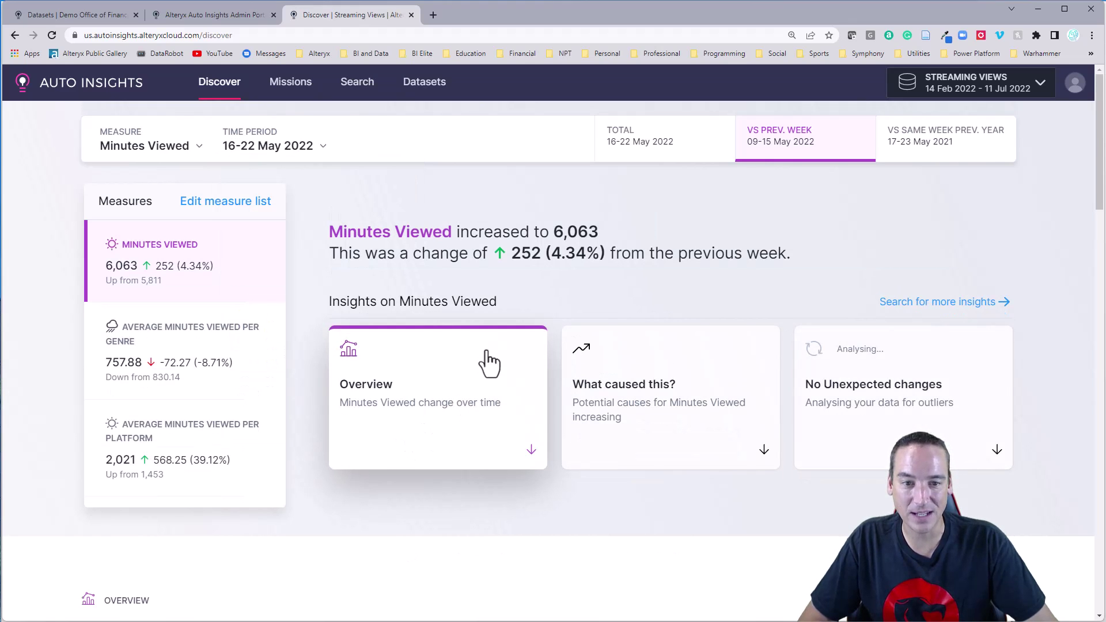
- Switch to 23–29 May 2022 and review Minutes Viewed stable at 6,063
click(310, 148)
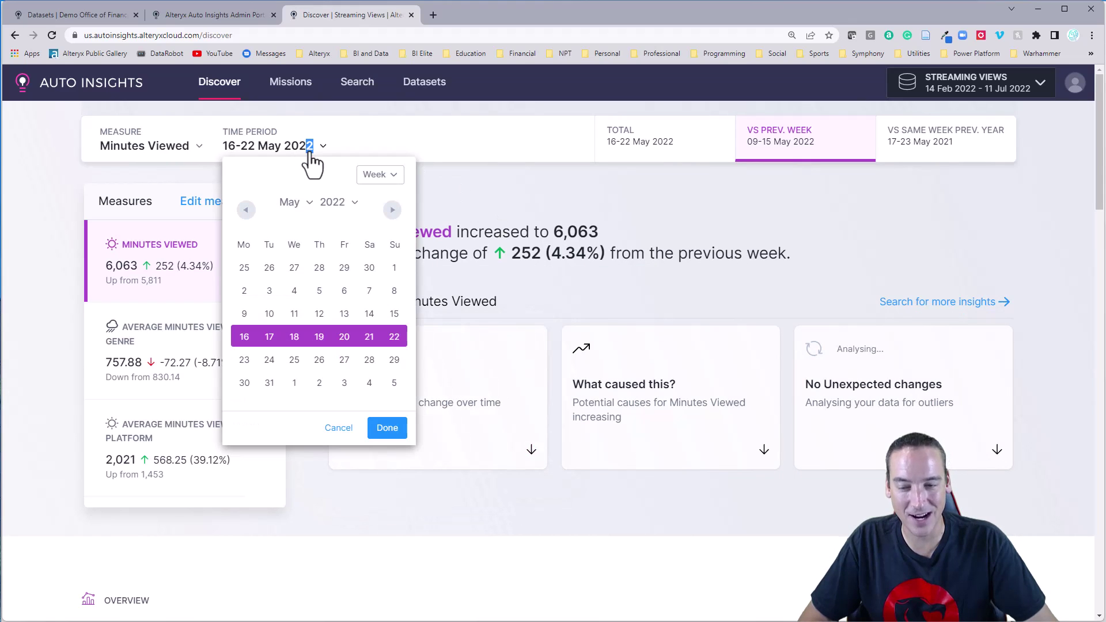
click(253, 362)
click(387, 429)
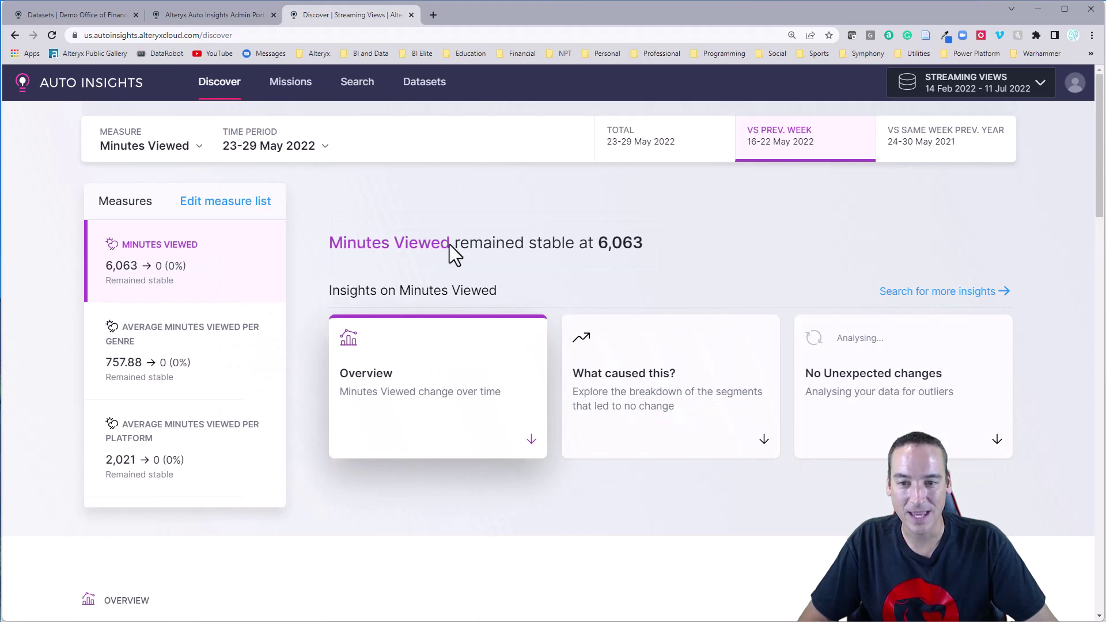
drag(360, 240, 647, 239)
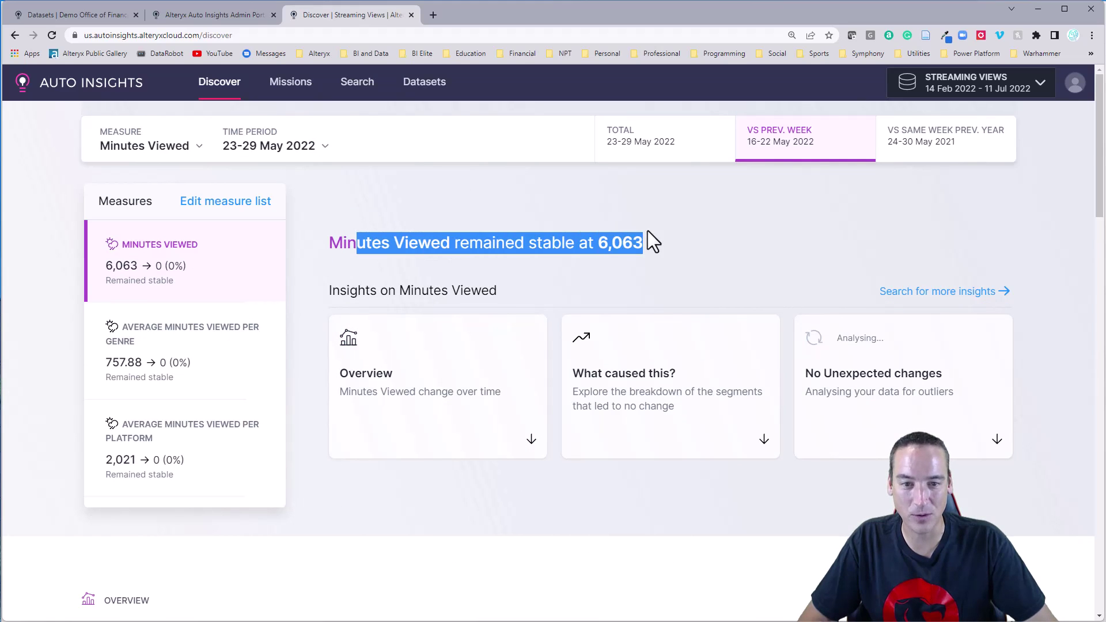
click(715, 282)
scroll(730, 436, down, 8)
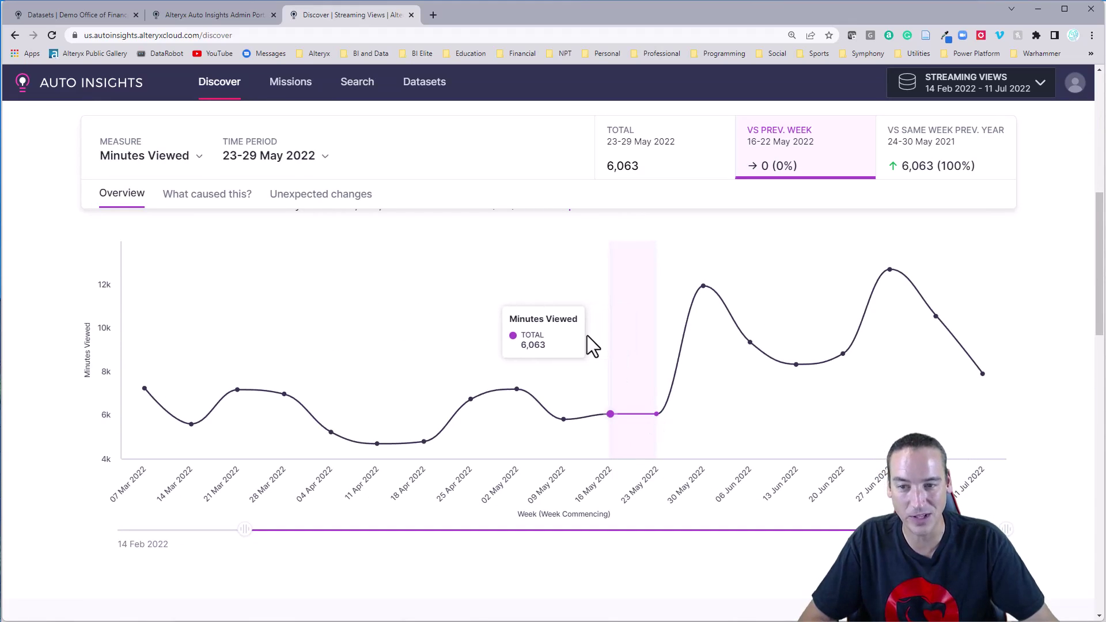
scroll(587, 335, up, 6)
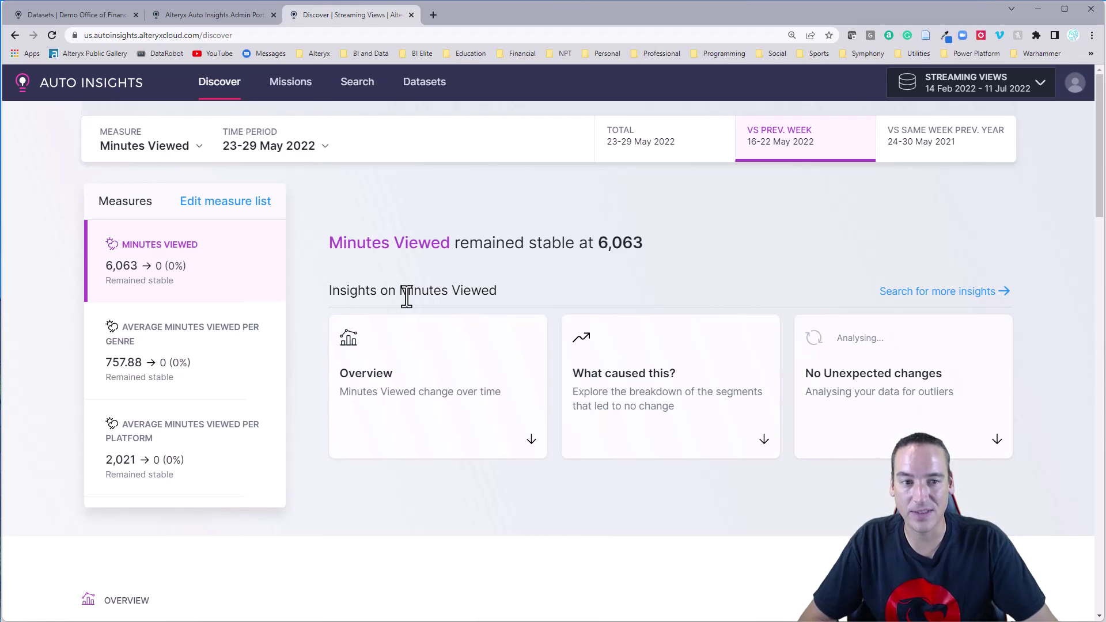
- Create the 'Streaming View' mission with Minutes Viewed plus average Minutes Viewed per Genre and per Platform
click(292, 92)
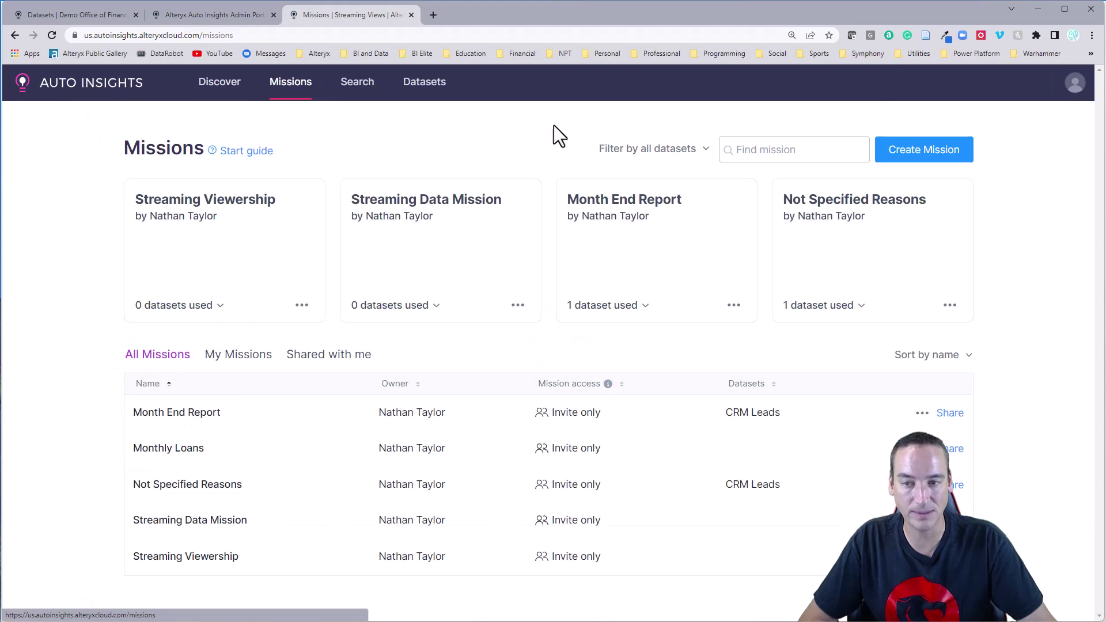
click(889, 155)
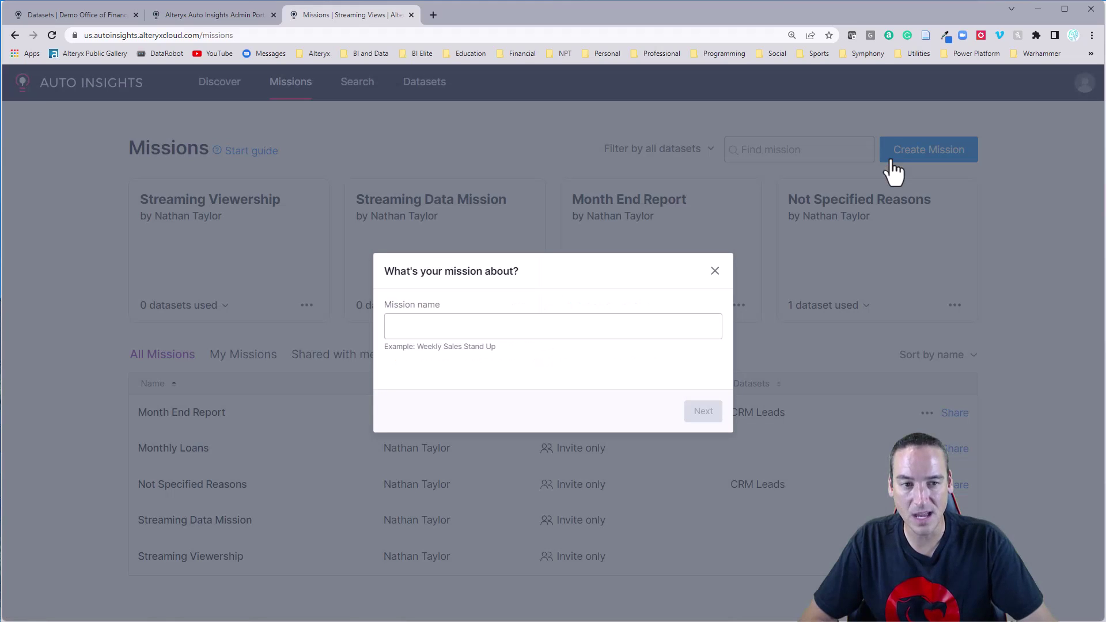
click(536, 318)
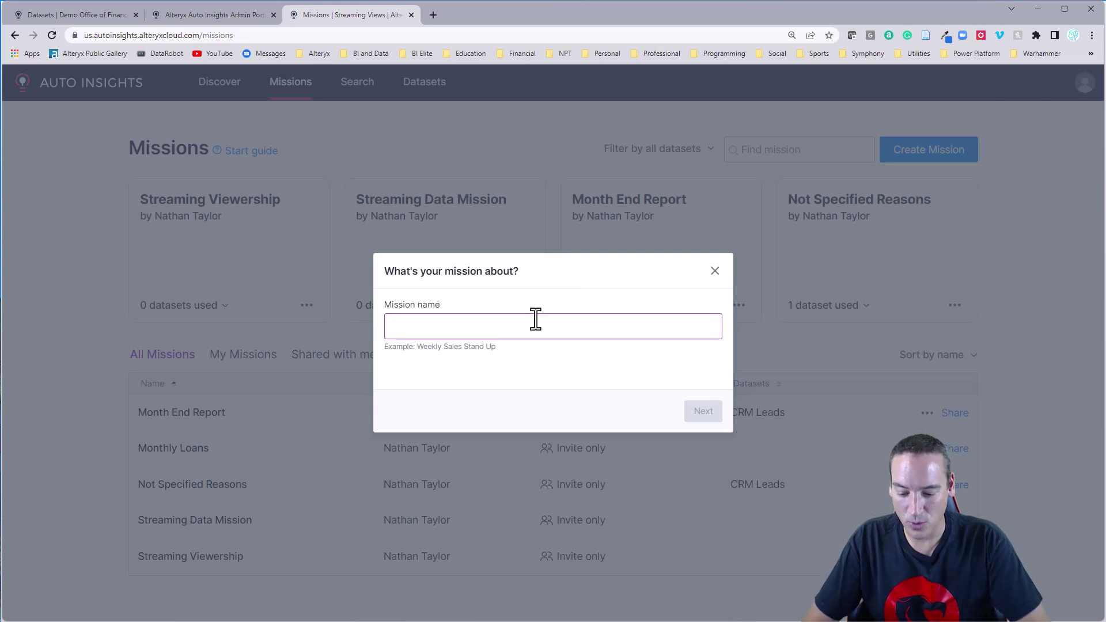
text(Streamin)
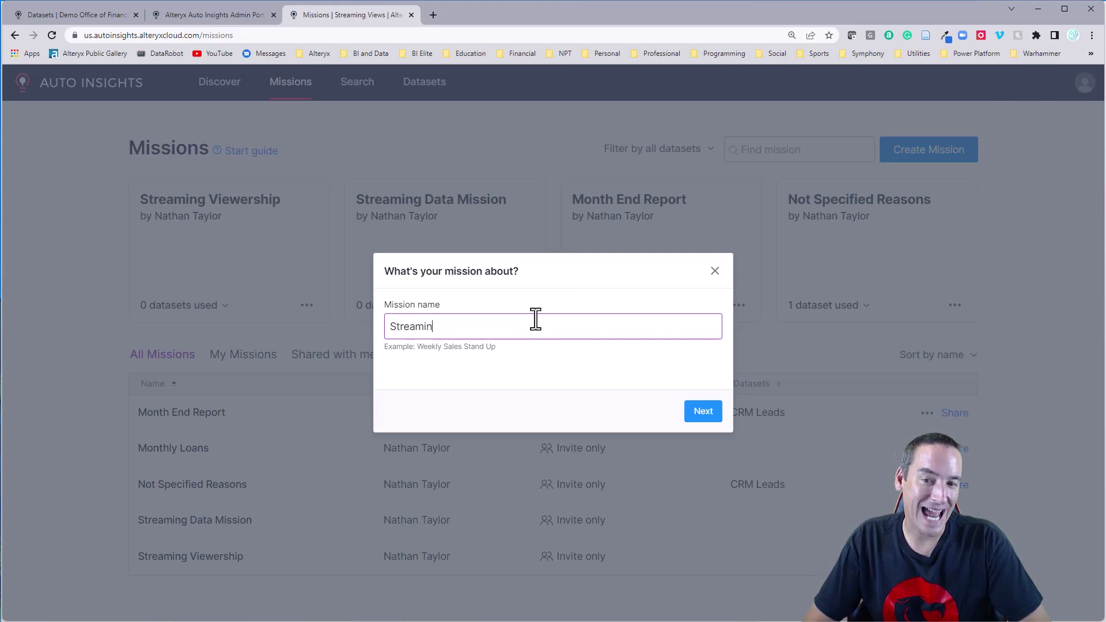
text(g Views Mission)
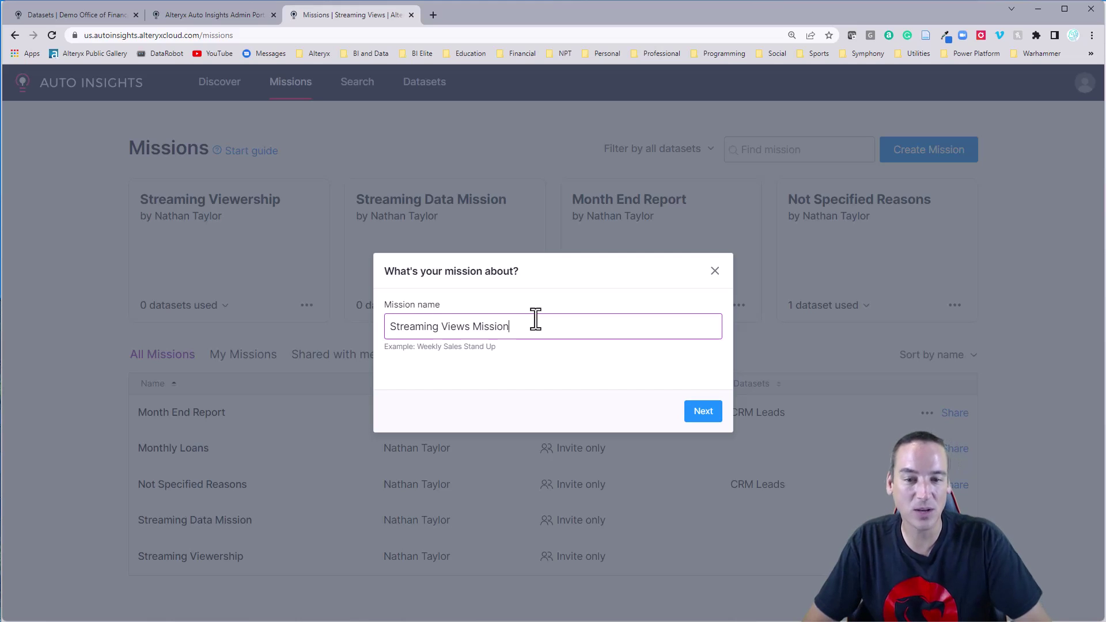
click(703, 413)
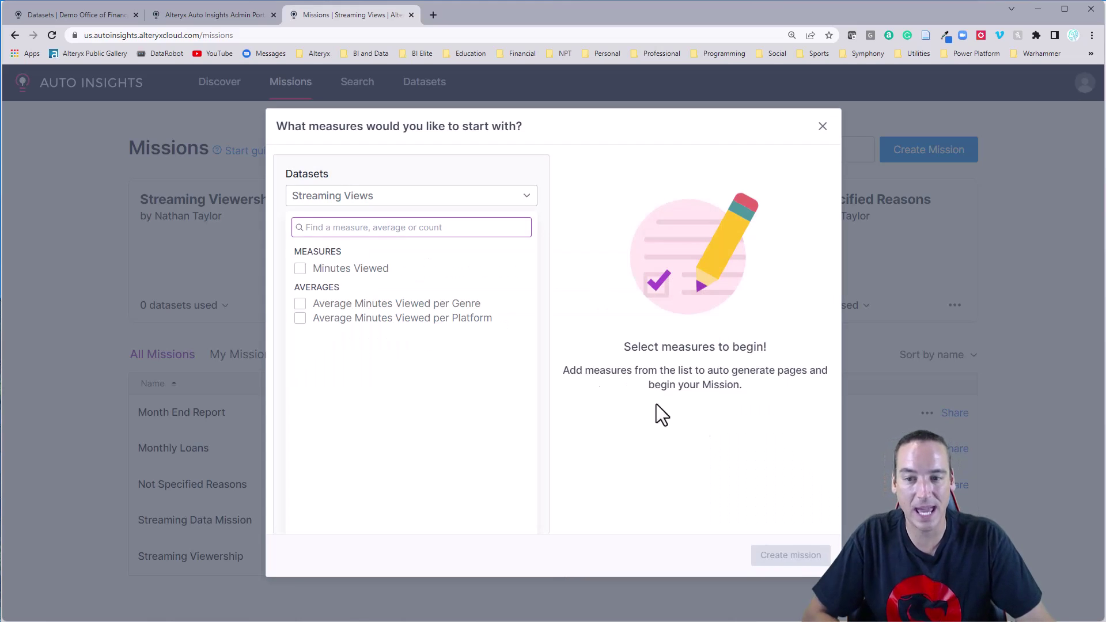
click(352, 269)
click(353, 303)
click(362, 318)
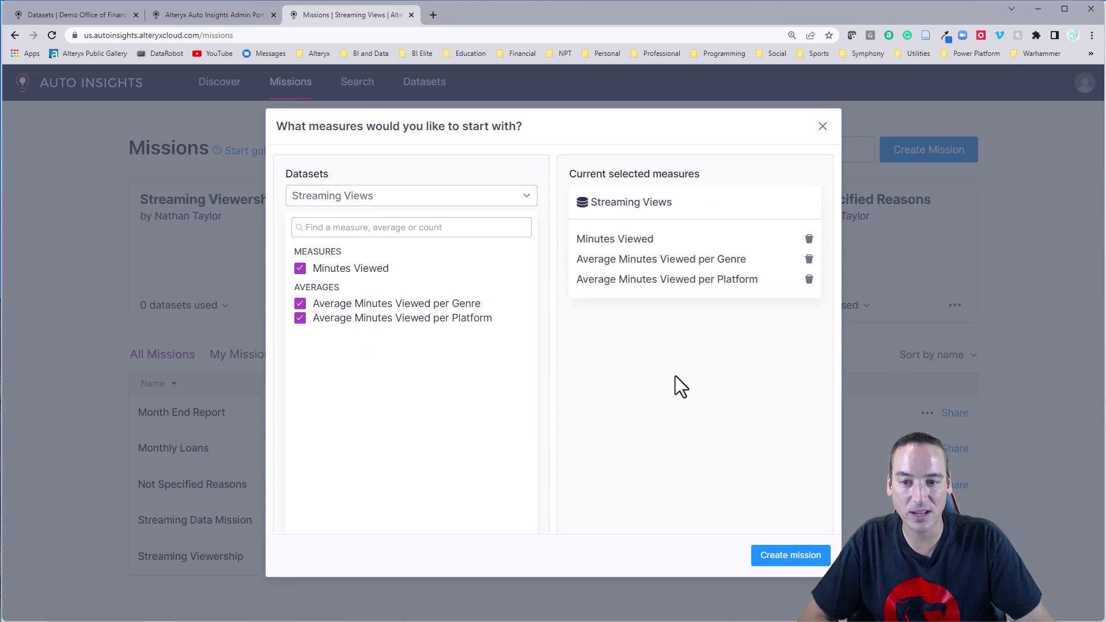
click(790, 556)
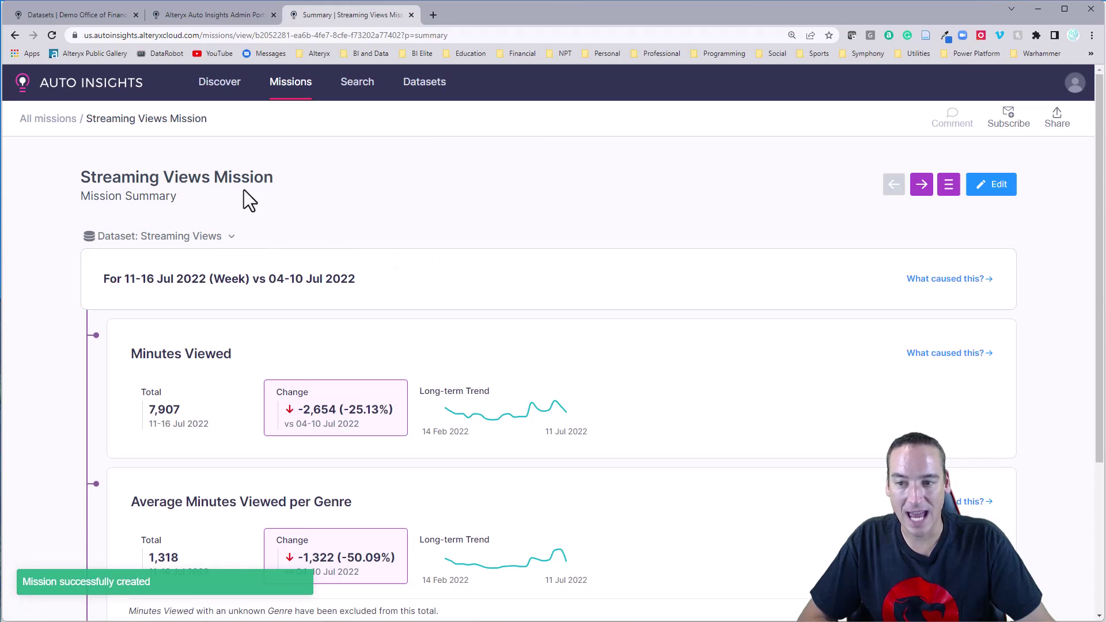
- Go to the mission's Minutes Viewed page
scroll(247, 199, down, 1)
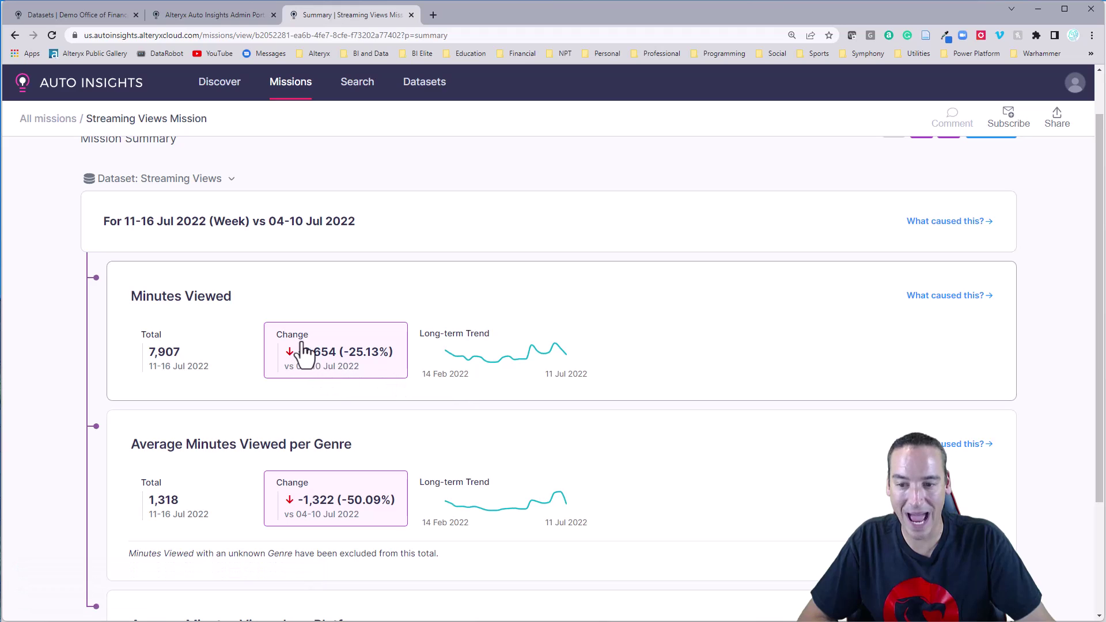
scroll(360, 323, down, 3)
scroll(437, 355, up, 4)
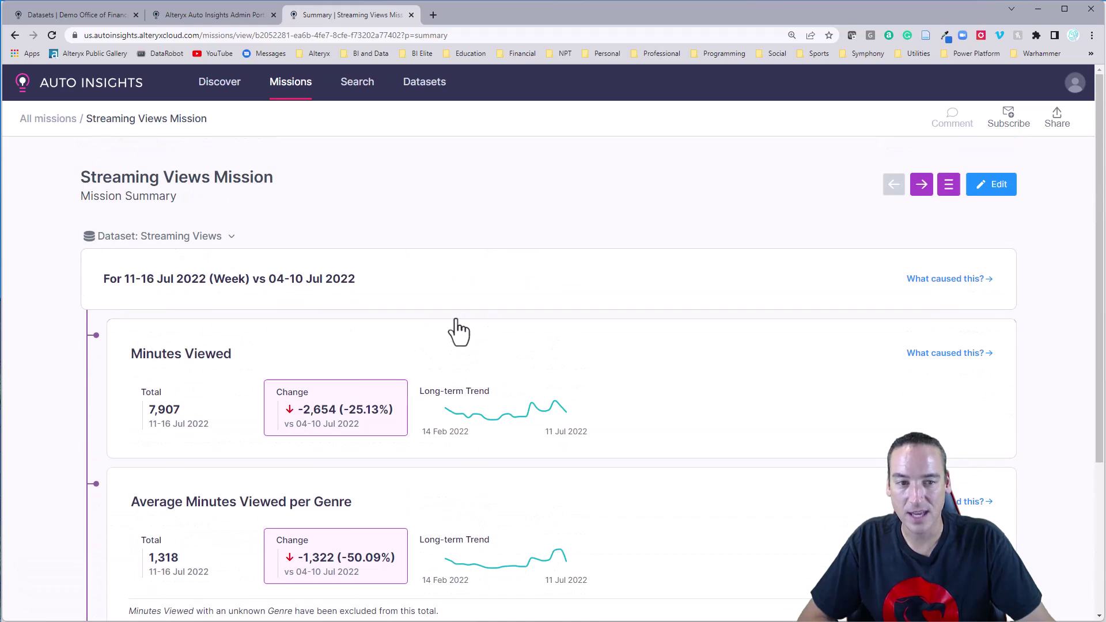
click(921, 189)
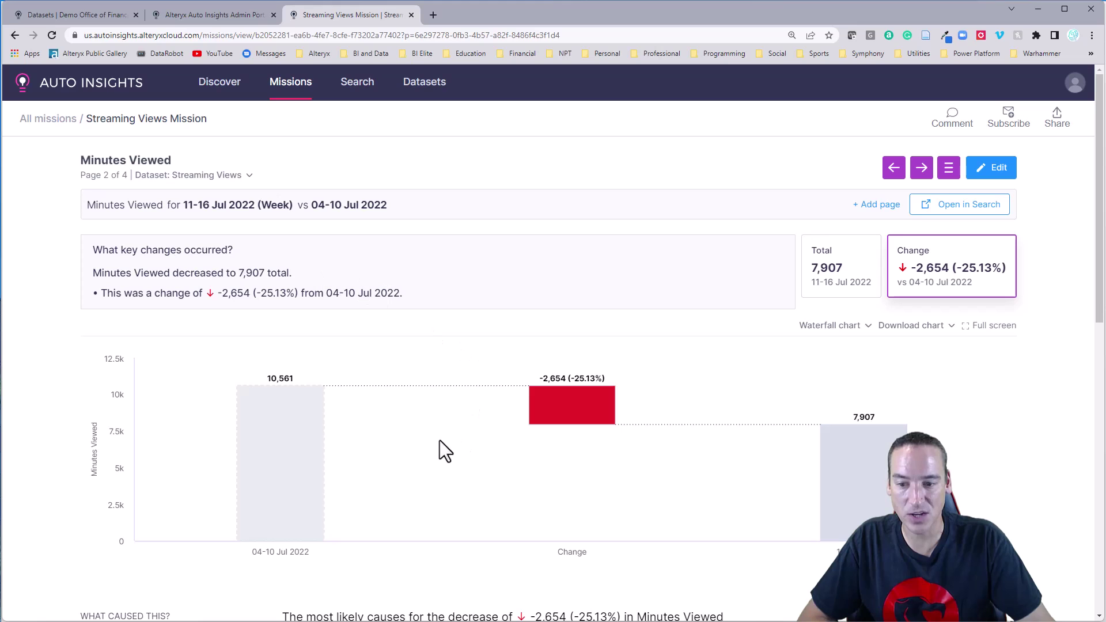
- Stretch the Long Term Trend range from 14 Feb 2022 through the latest week
mouse_move(593, 409)
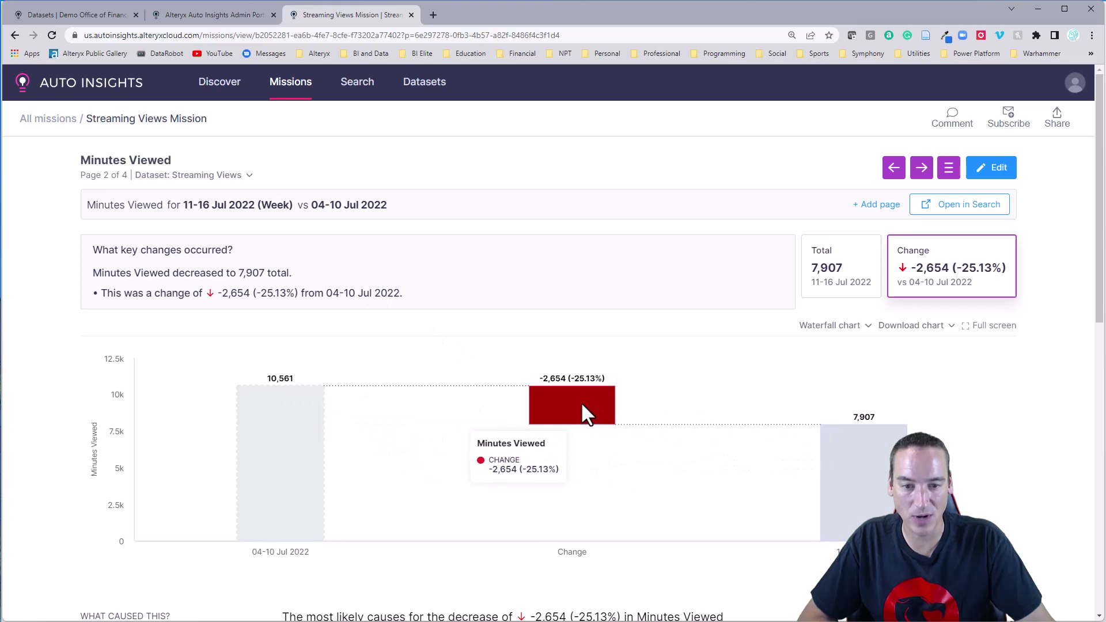
scroll(633, 449, down, 5)
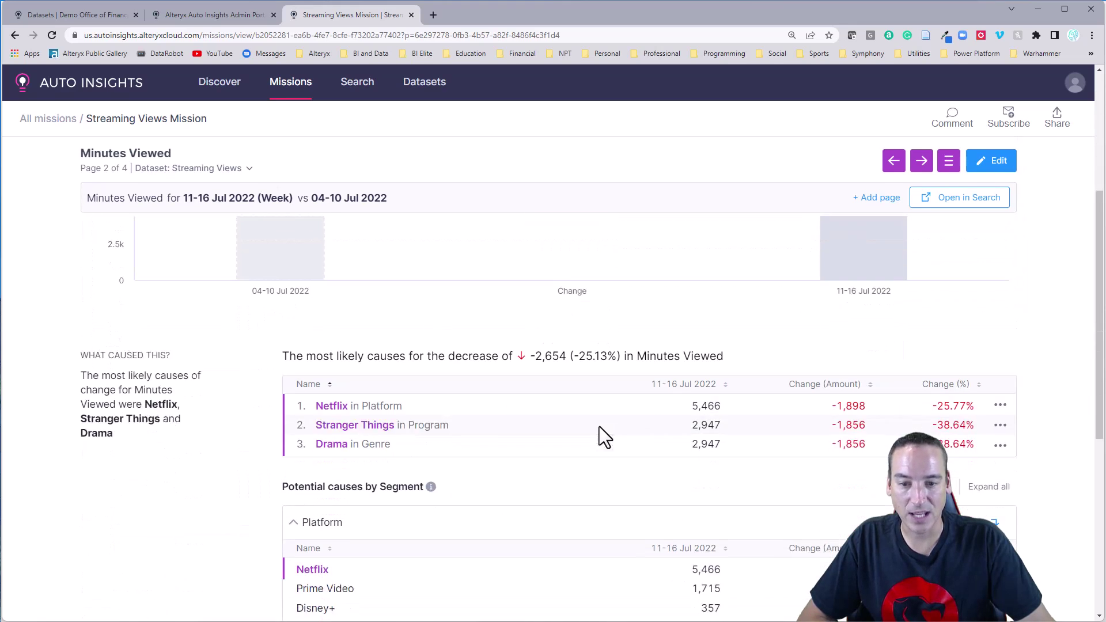
scroll(598, 427, down, 1)
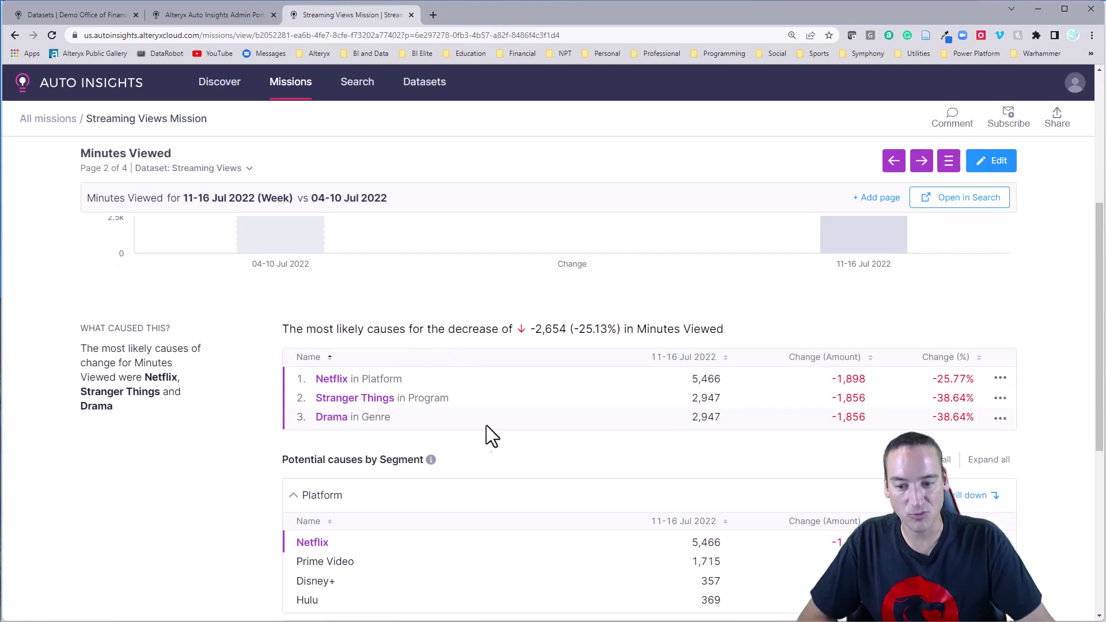
scroll(486, 425, down, 2)
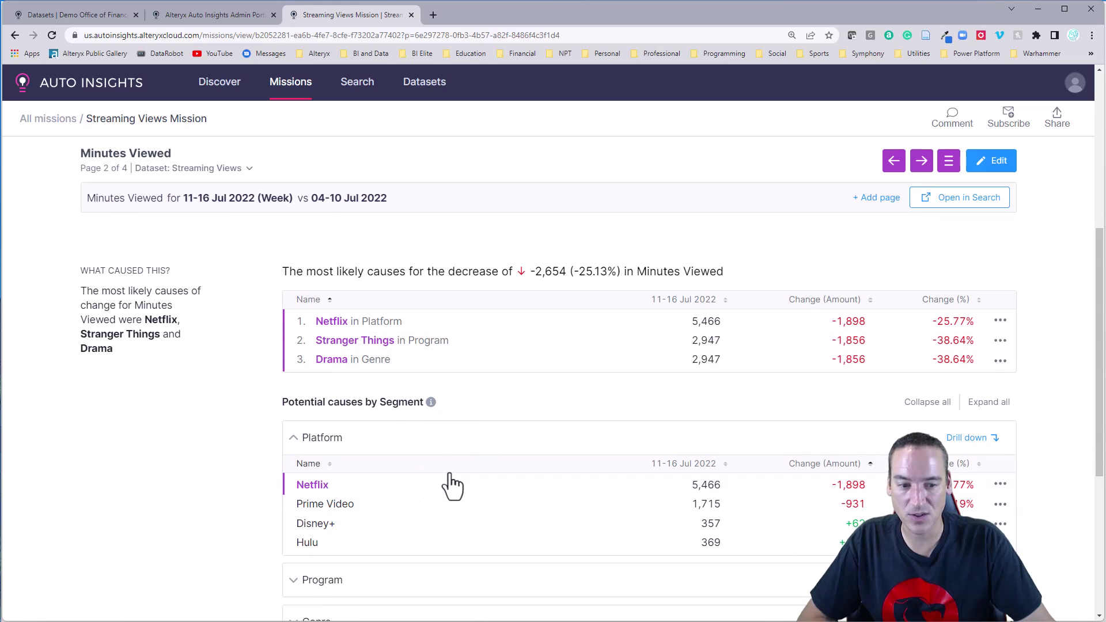
scroll(452, 485, down, 2)
scroll(452, 484, down, 3)
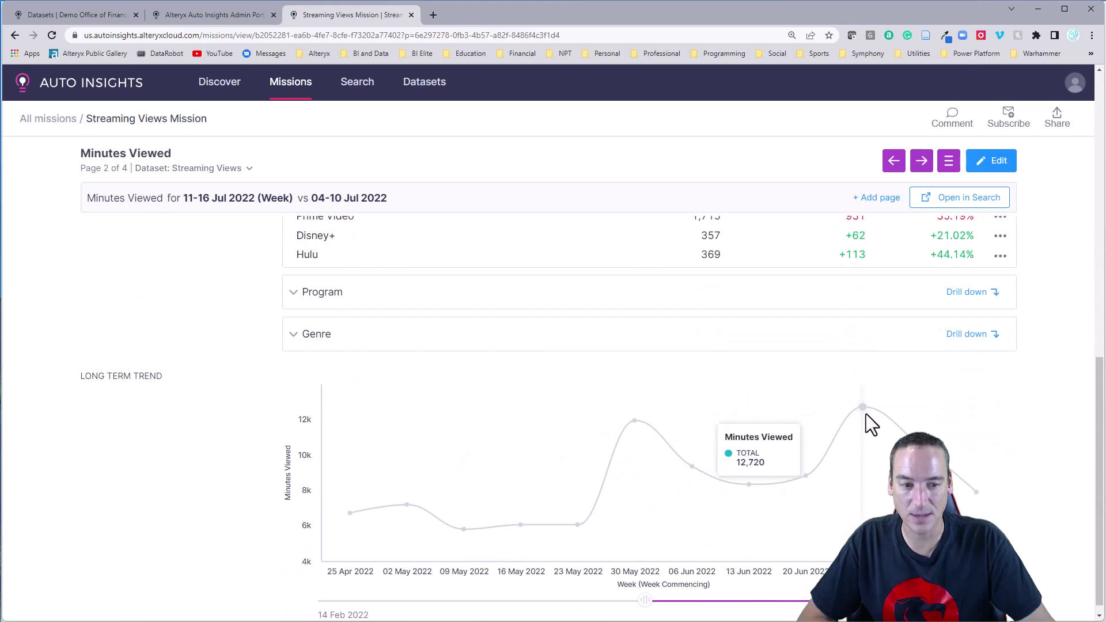
scroll(696, 447, down, 1)
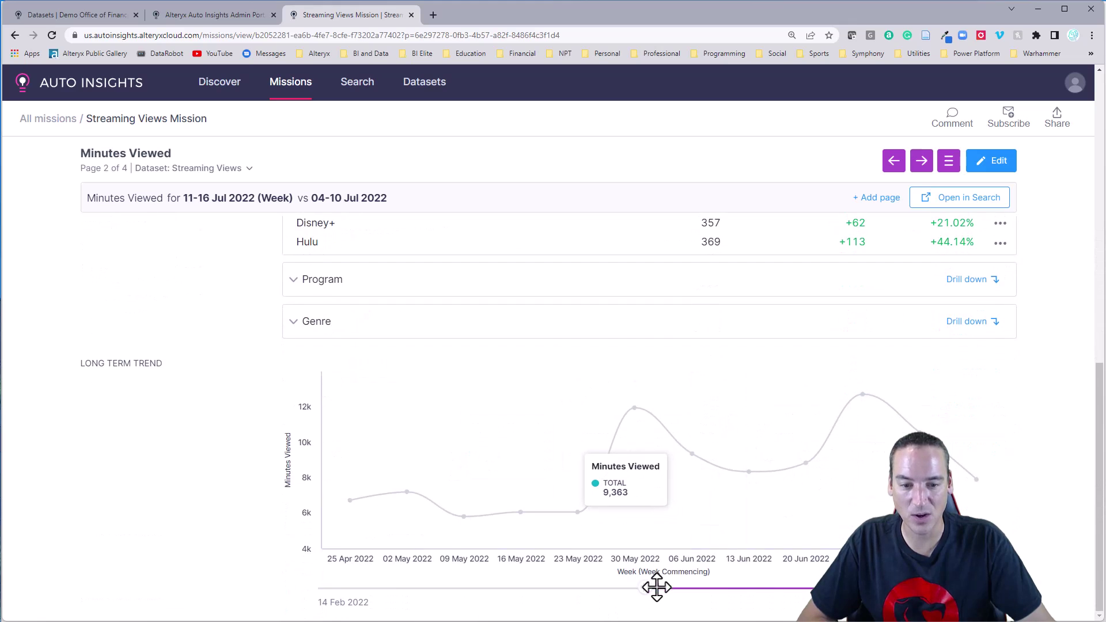
drag(657, 587, 352, 586)
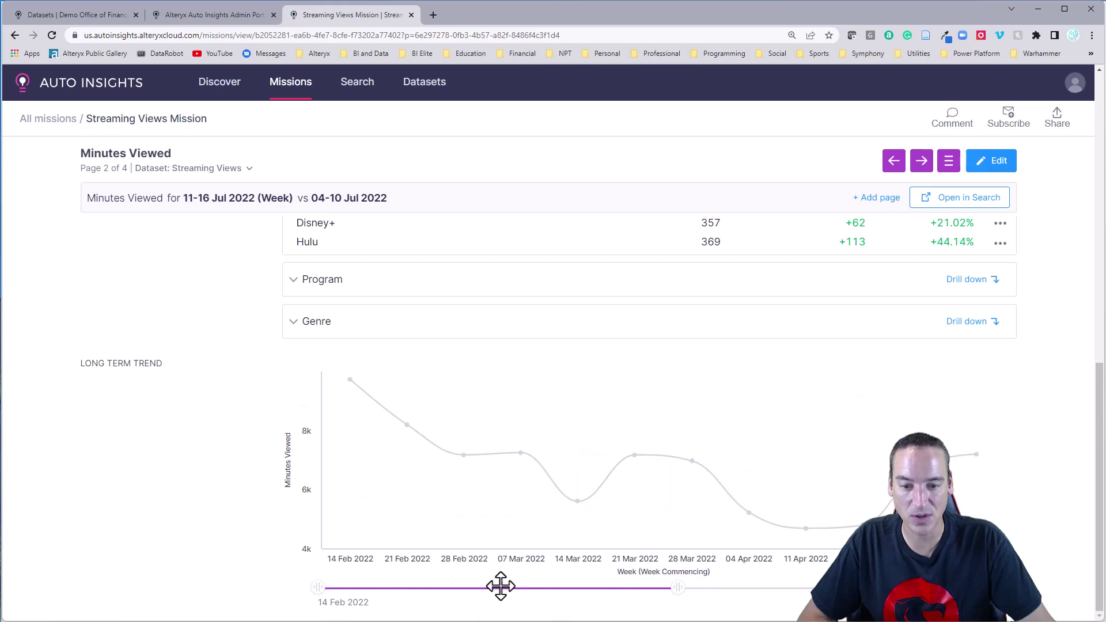
drag(691, 587, 939, 587)
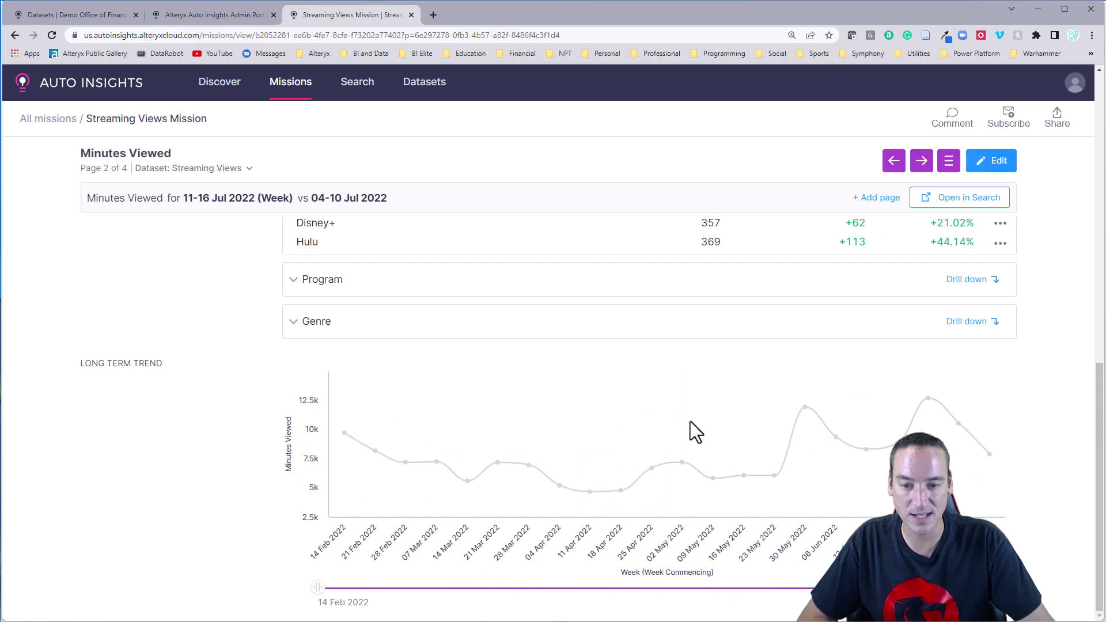
scroll(477, 363, up, 10)
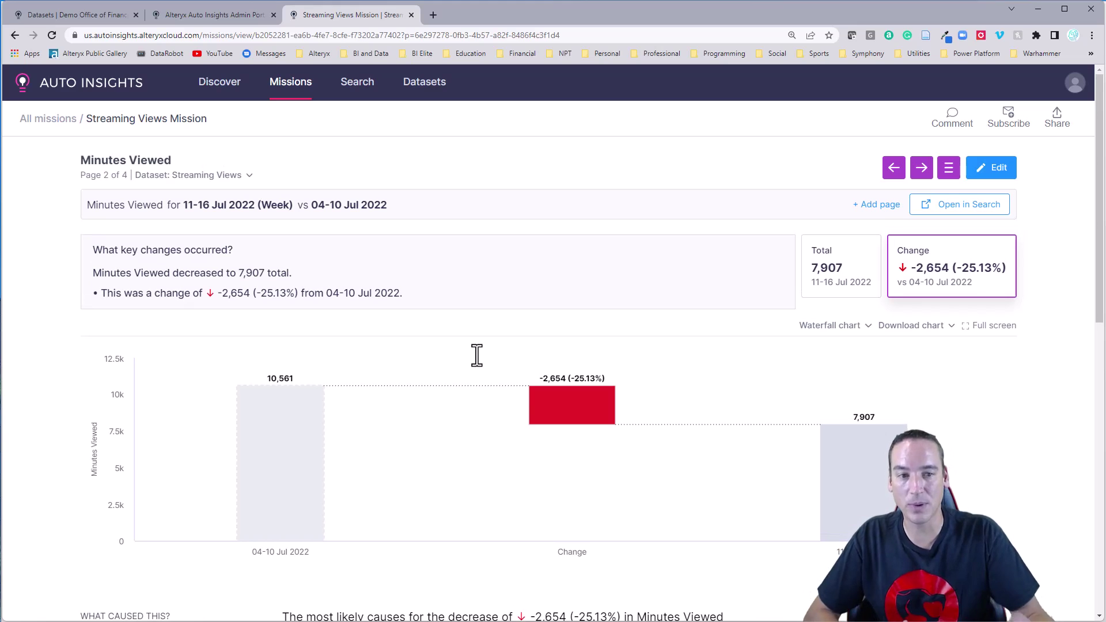
- In edit mode, filter the Minutes Viewed page to the Netflix platform
click(993, 172)
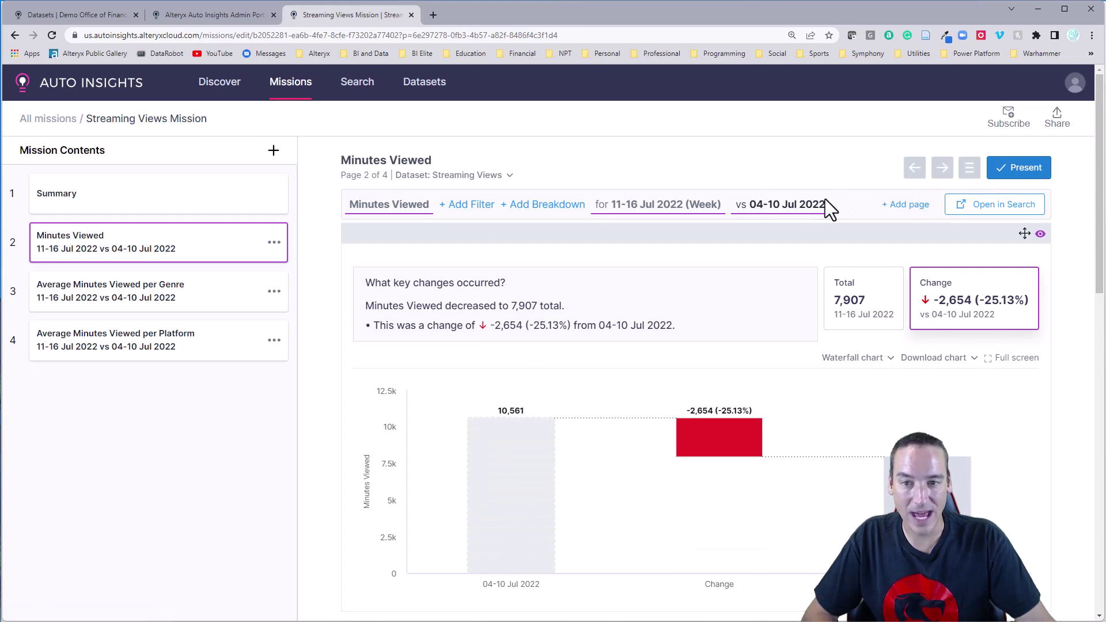
click(469, 207)
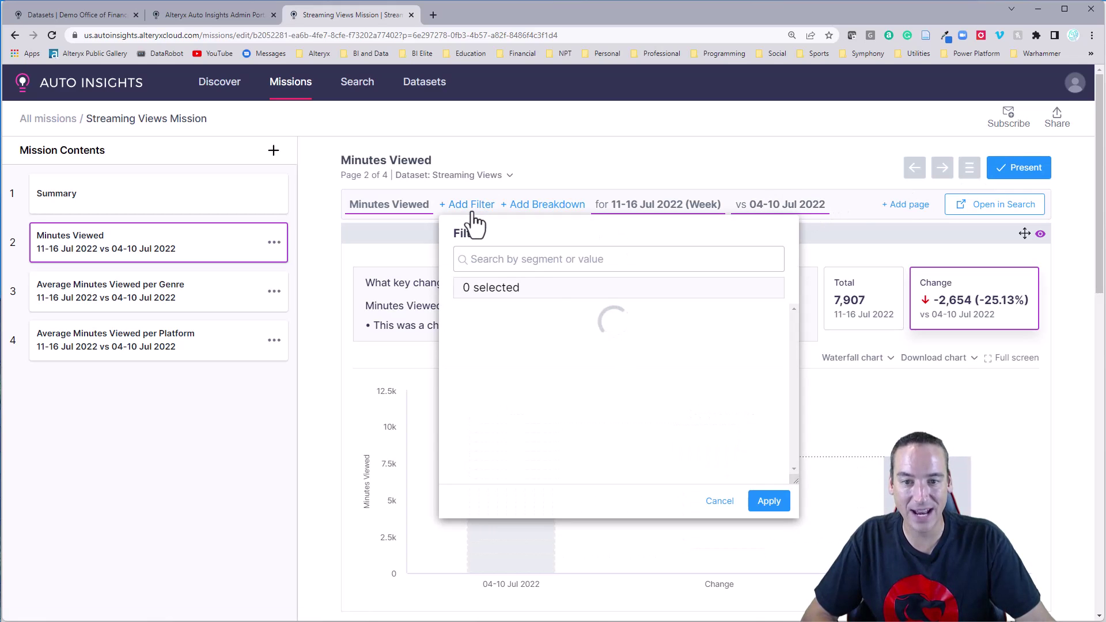
click(464, 339)
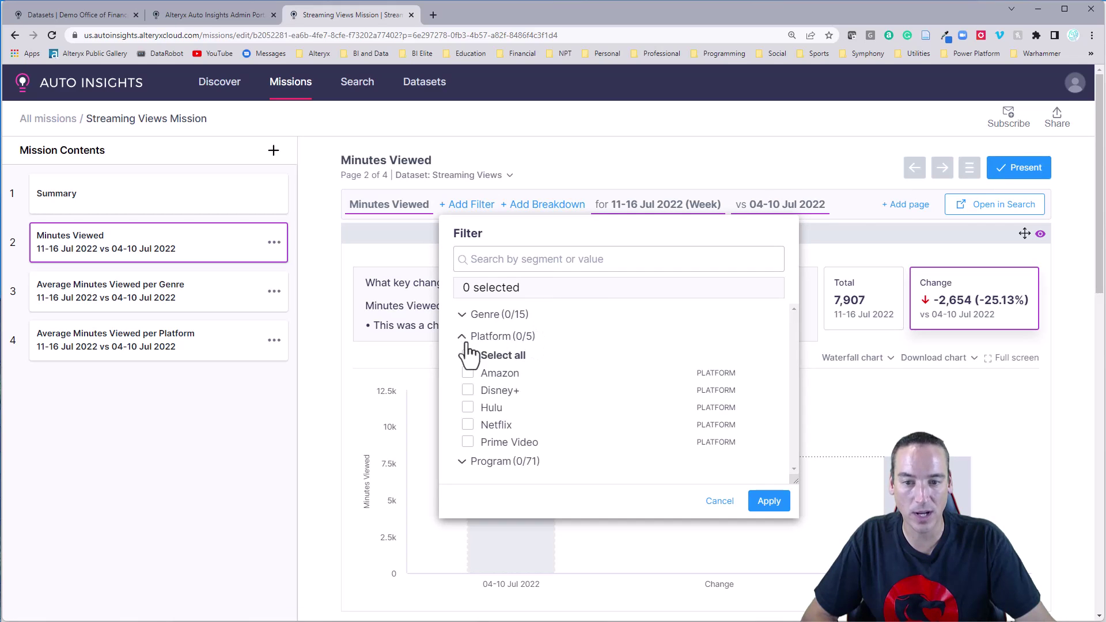
click(468, 424)
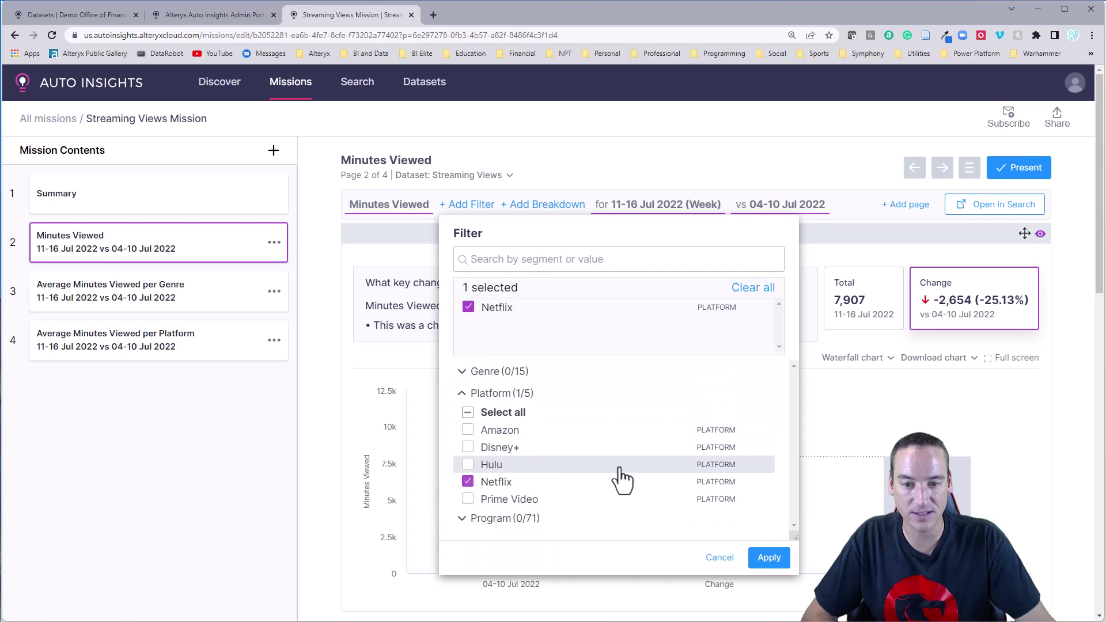
click(769, 558)
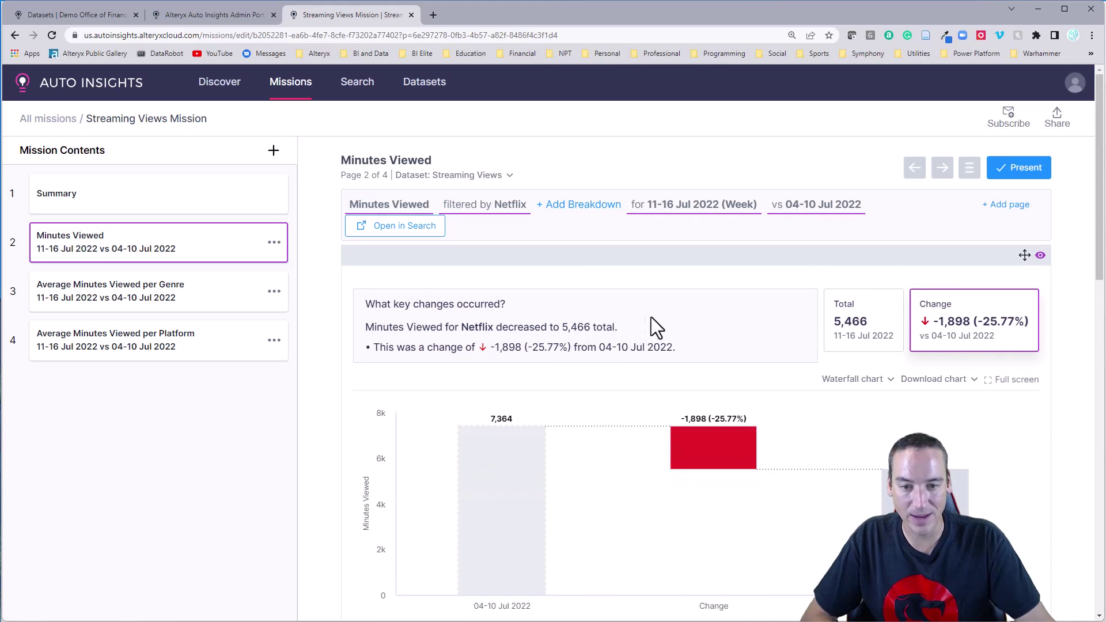
- Review Netflix's drop to 5,466, collapsing the Program causes and expanding Genre causes
scroll(701, 325, down, 5)
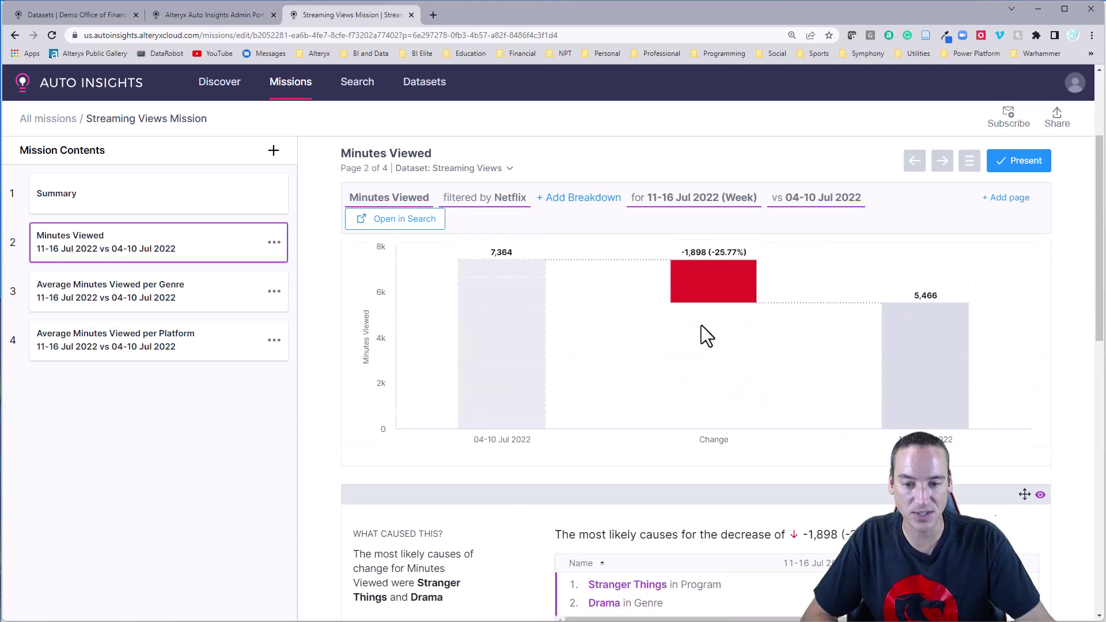
scroll(701, 325, down, 4)
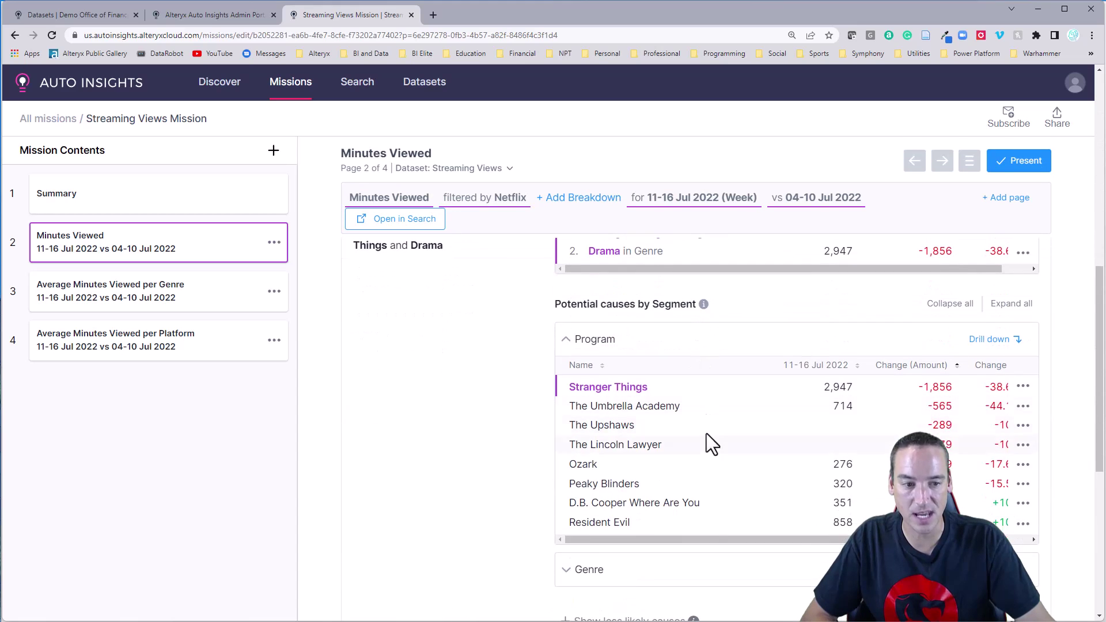
drag(721, 539, 750, 538)
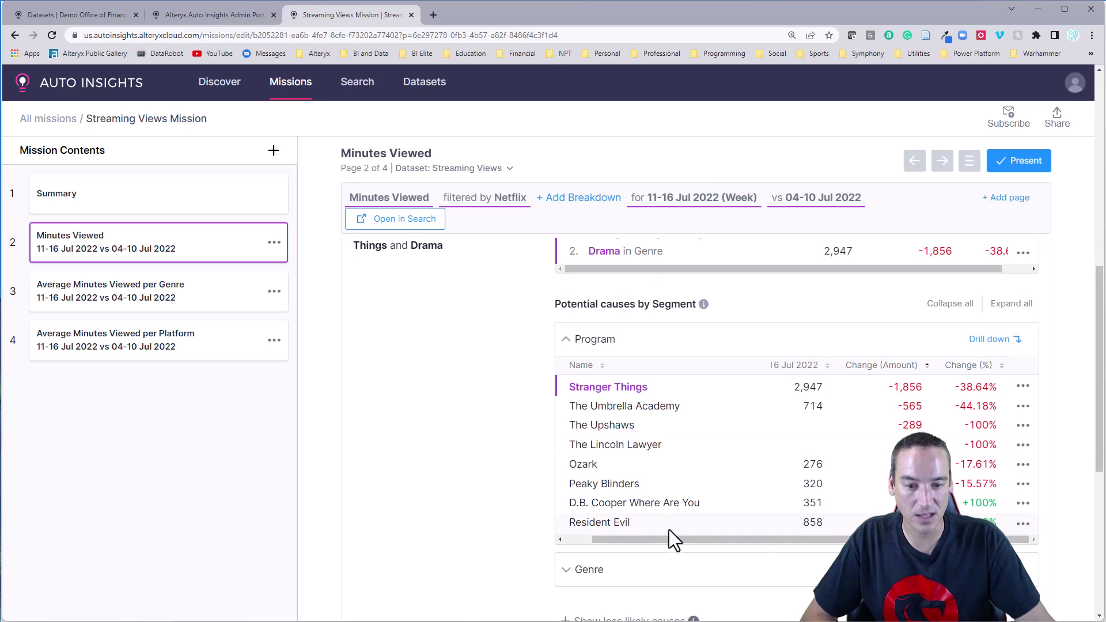
drag(671, 538, 554, 538)
scroll(575, 340, down, 1)
click(585, 284)
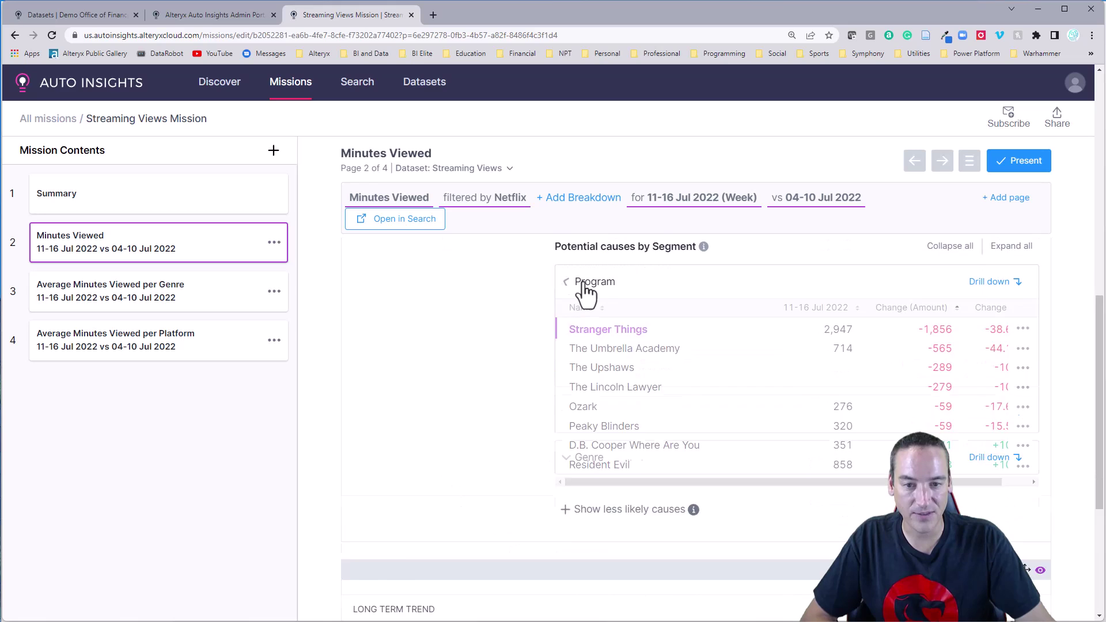
click(583, 324)
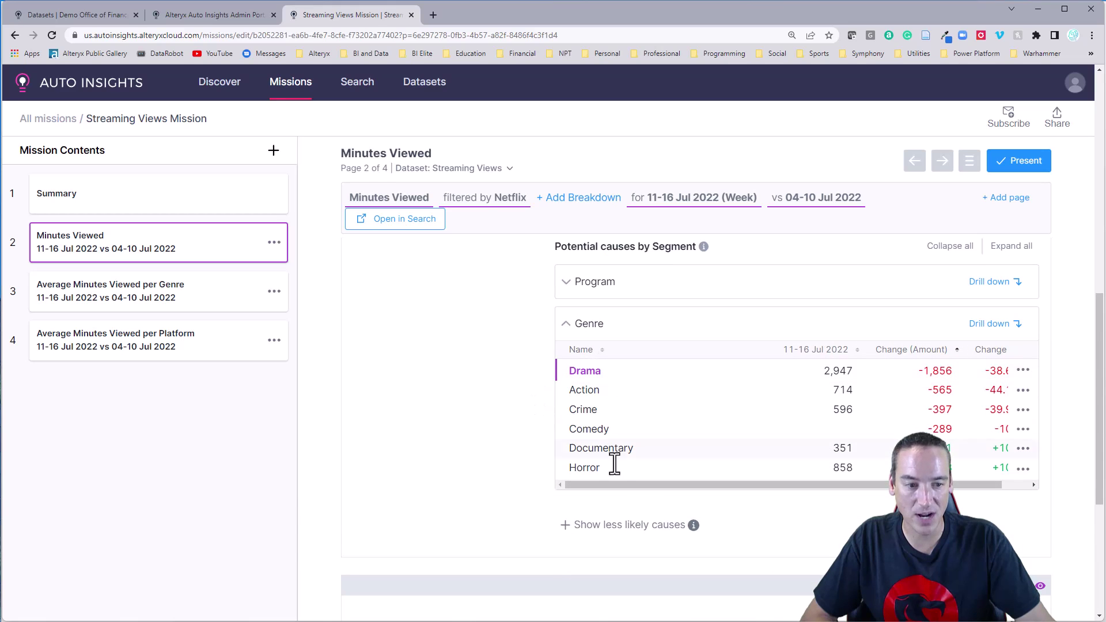
mouse_move(655, 486)
mouse_down()
mouse_move(712, 485)
mouse_move(637, 489)
mouse_move(703, 479)
mouse_move(641, 478)
mouse_up()
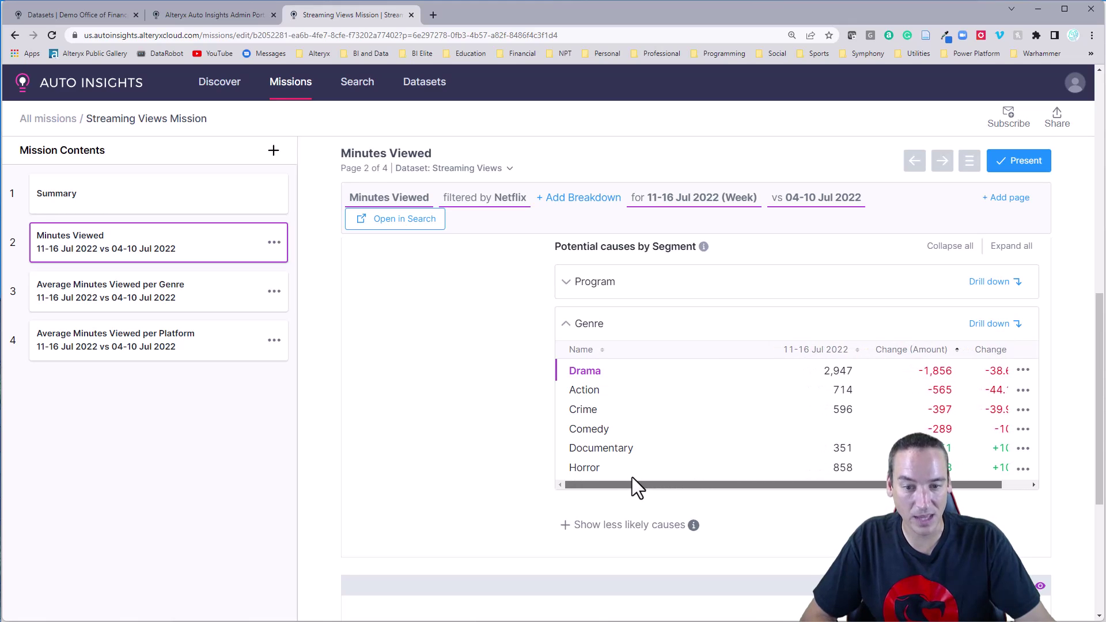
scroll(628, 392, up, 10)
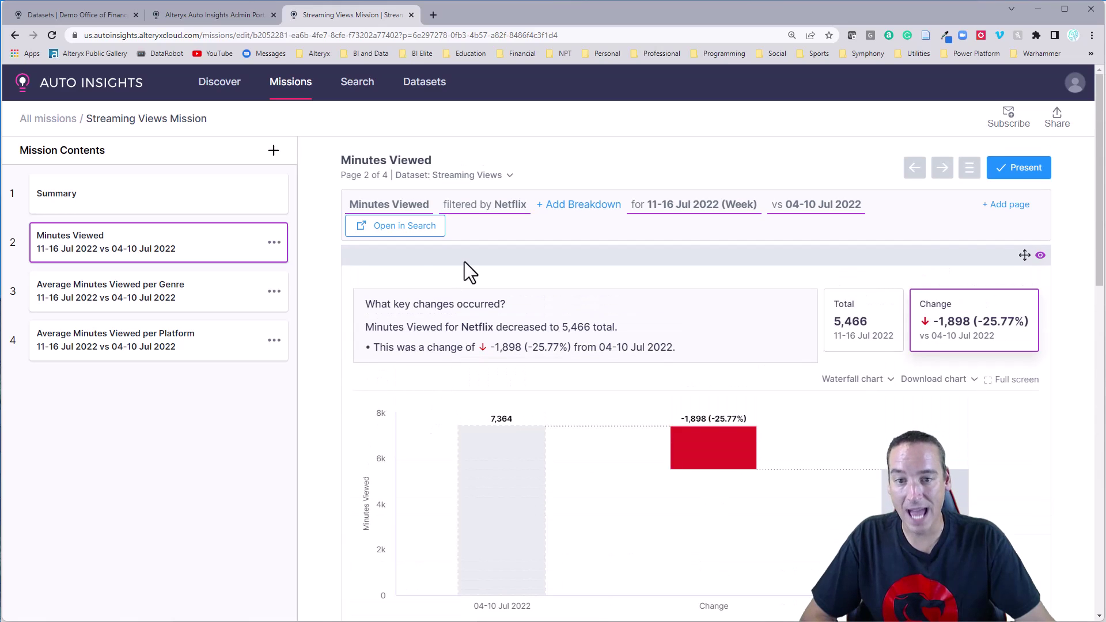
- Duplicate the Minutes Viewed page and filter it to the four non-Netflix platforms
click(274, 243)
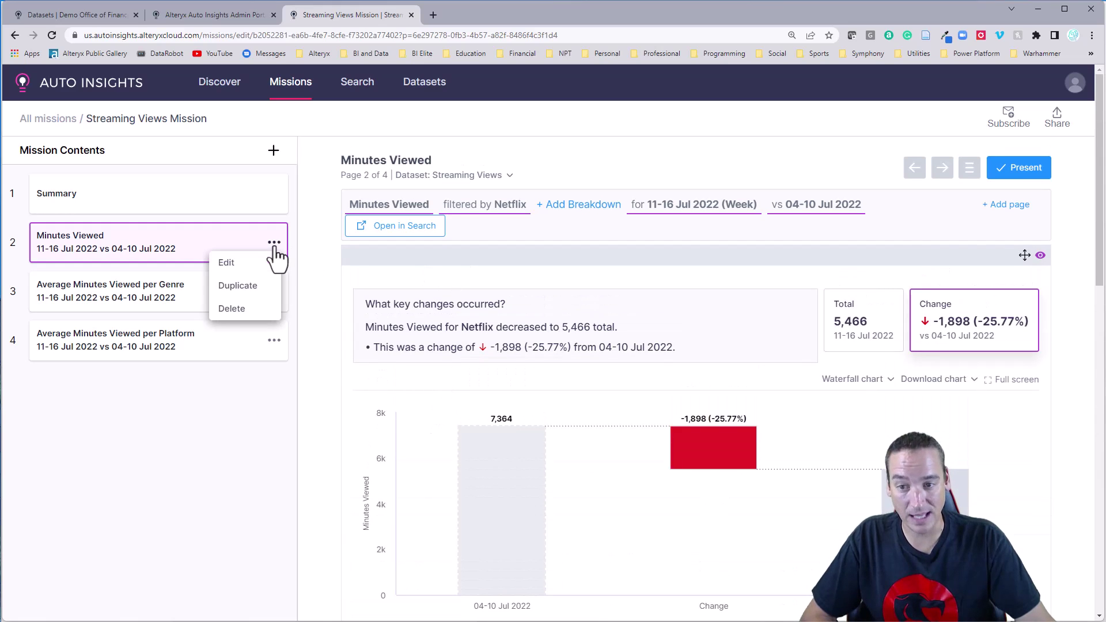
click(258, 286)
click(499, 207)
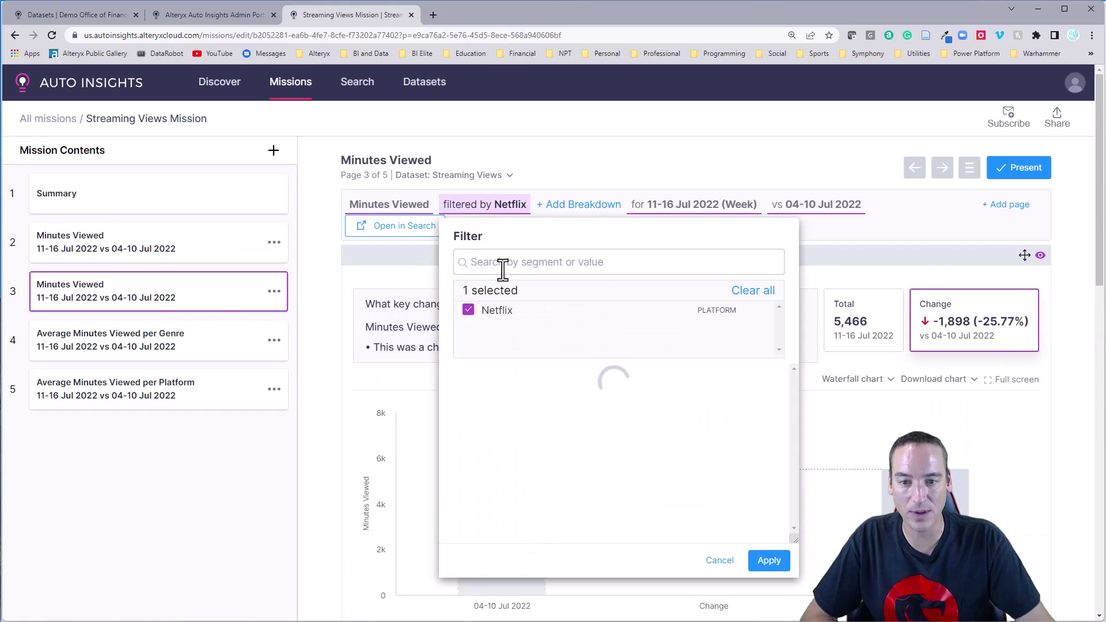
click(750, 290)
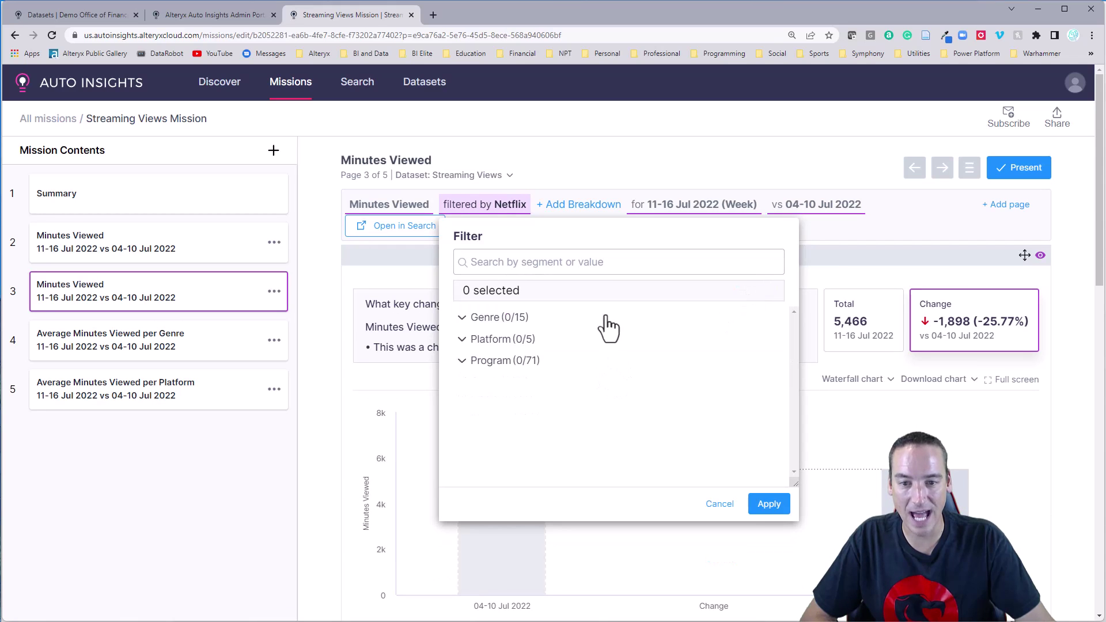
click(467, 342)
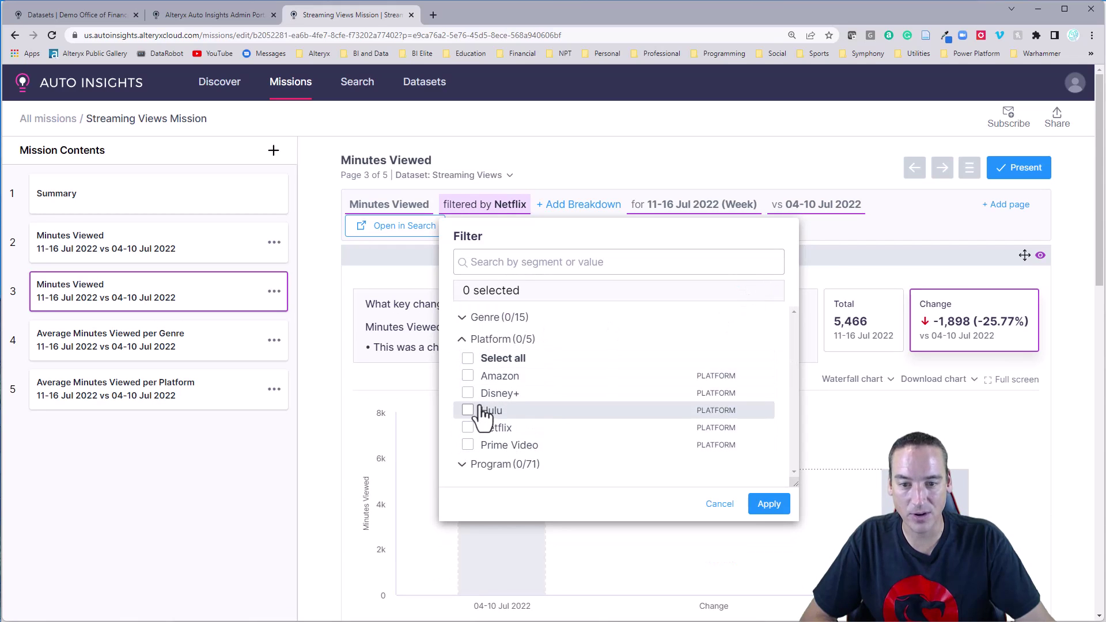
click(468, 359)
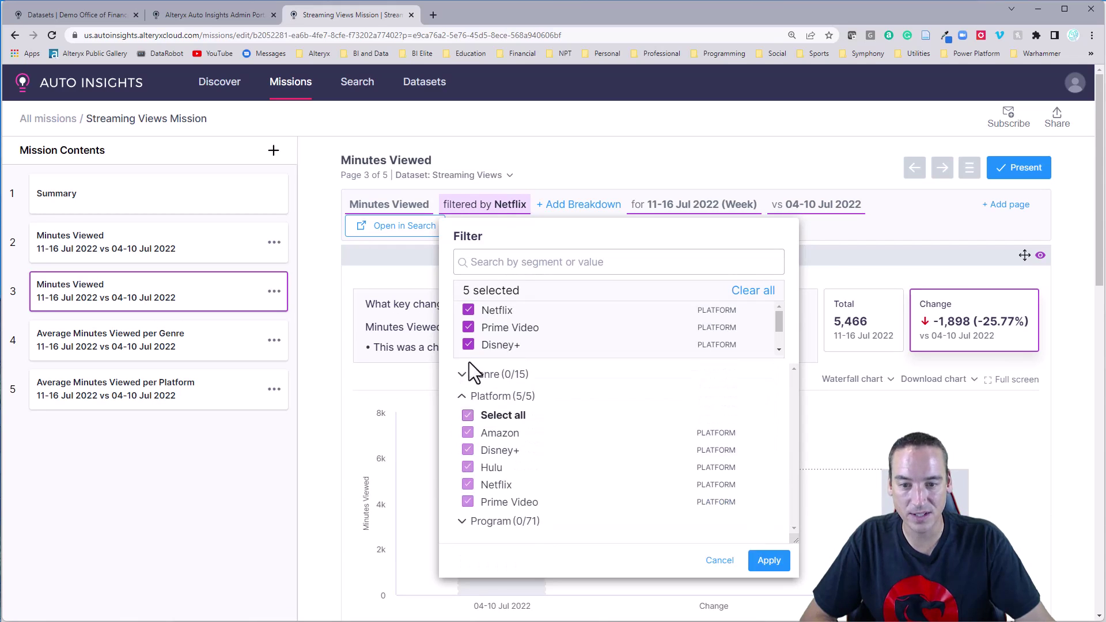
click(469, 311)
click(769, 560)
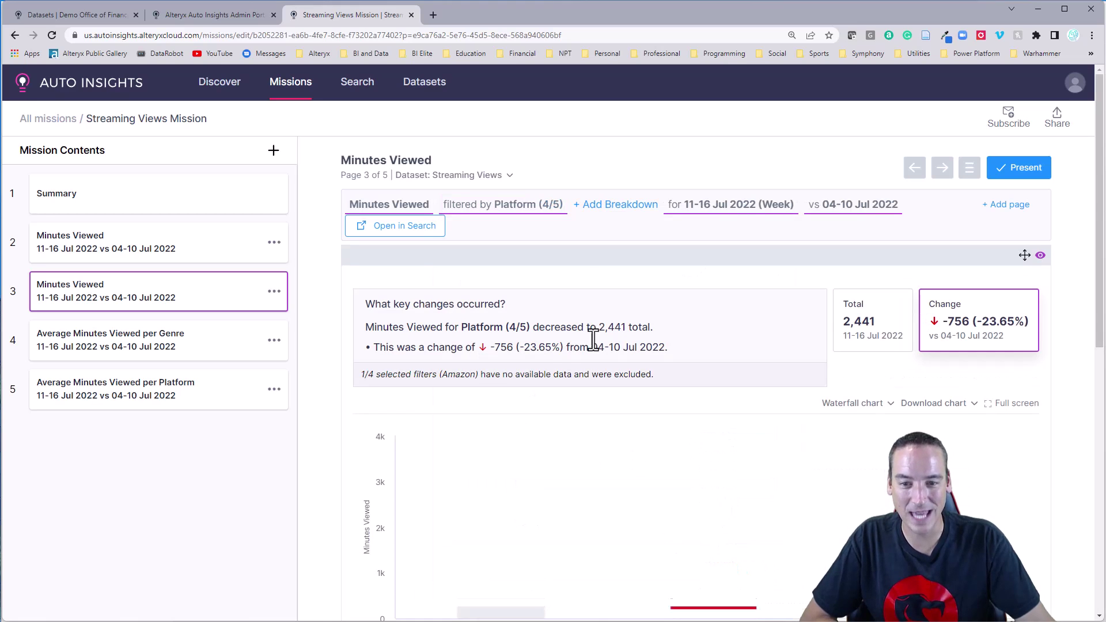
- Review the Program causes of the four platforms' drop to 2,441
scroll(582, 430, down, 4)
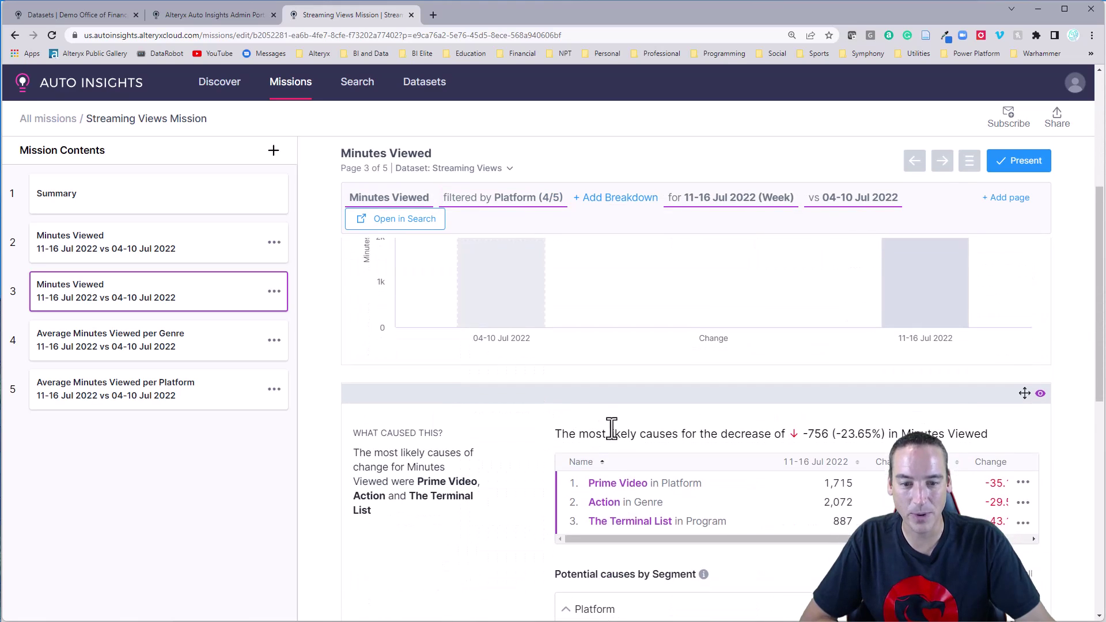
scroll(676, 440, down, 3)
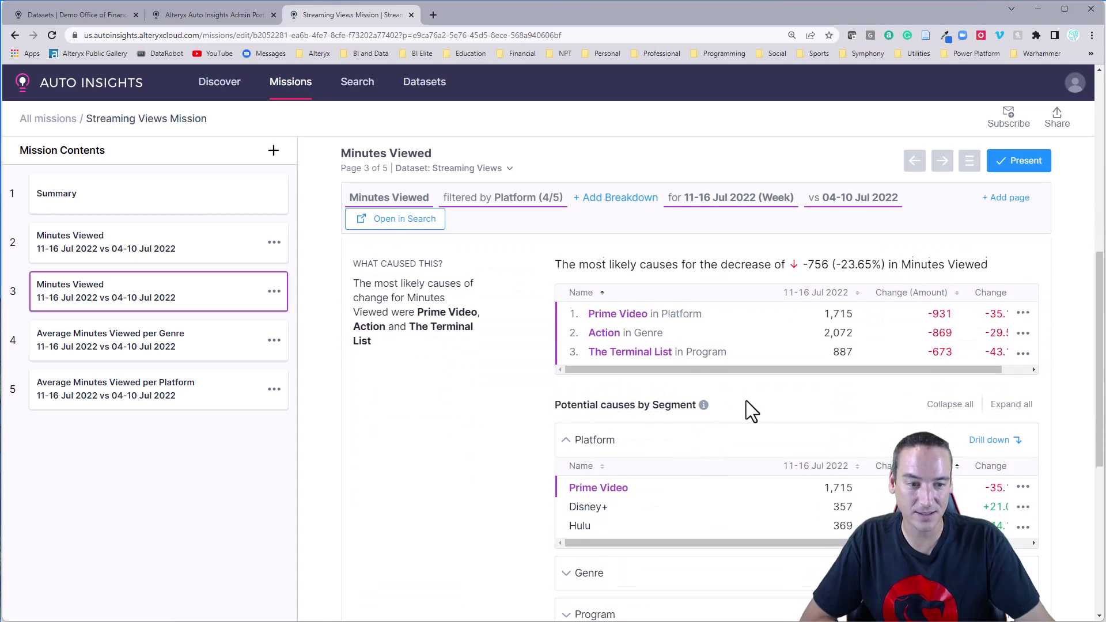
scroll(746, 406, down, 2)
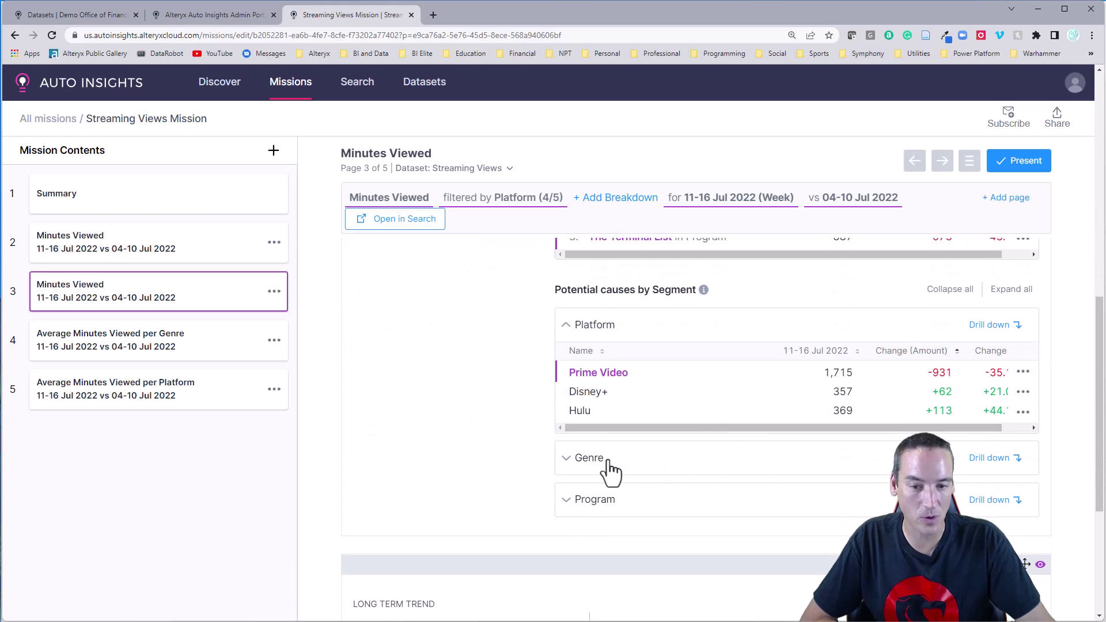
click(600, 503)
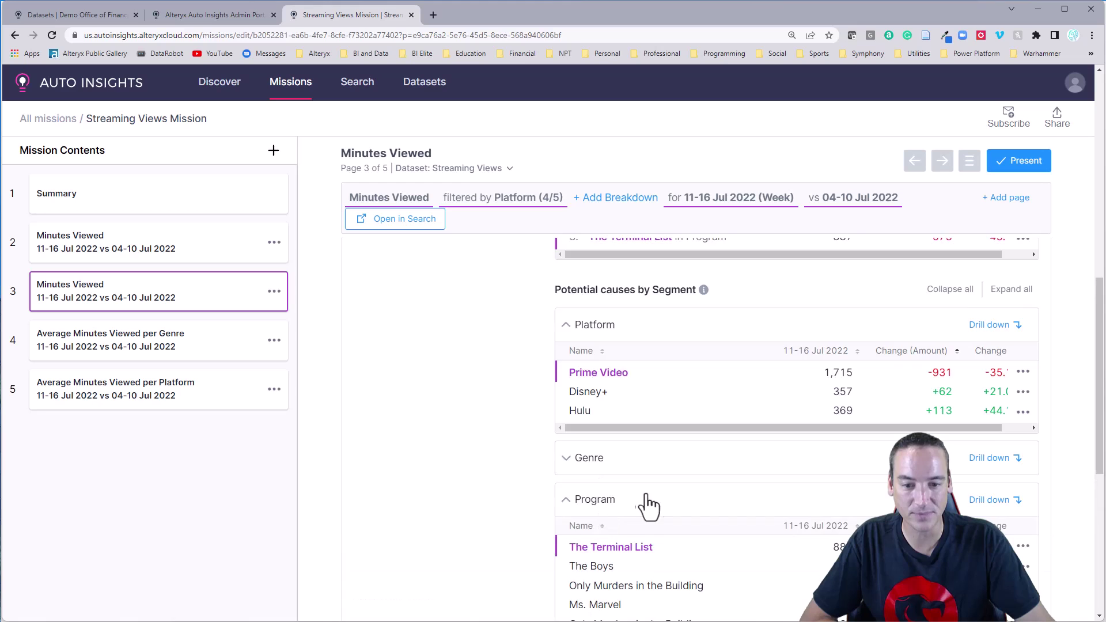
scroll(721, 438, down, 3)
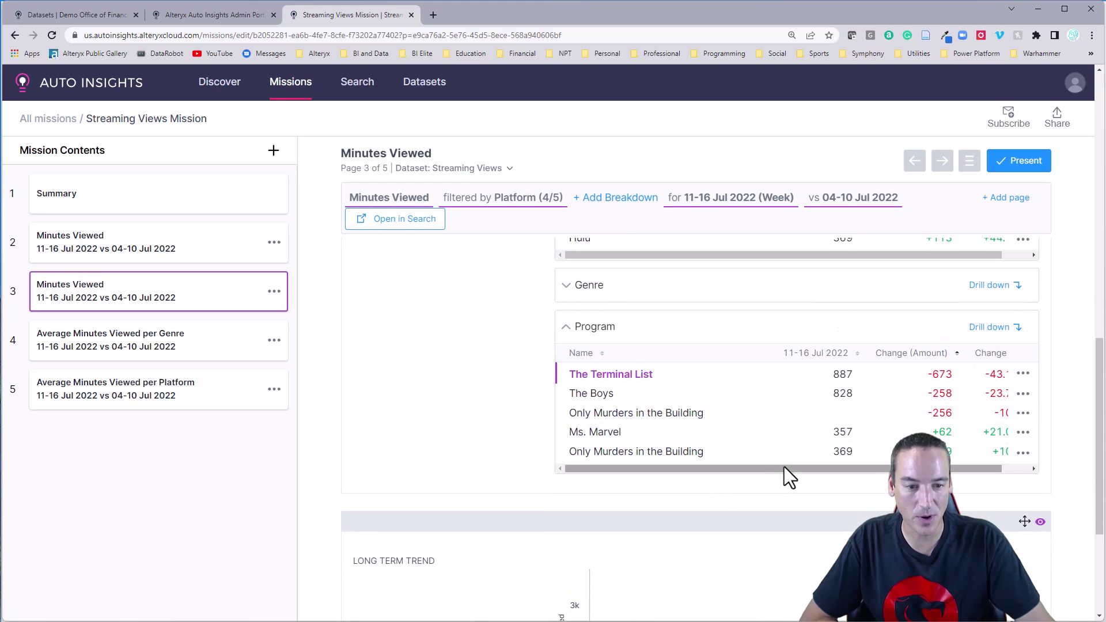
drag(785, 468, 757, 468)
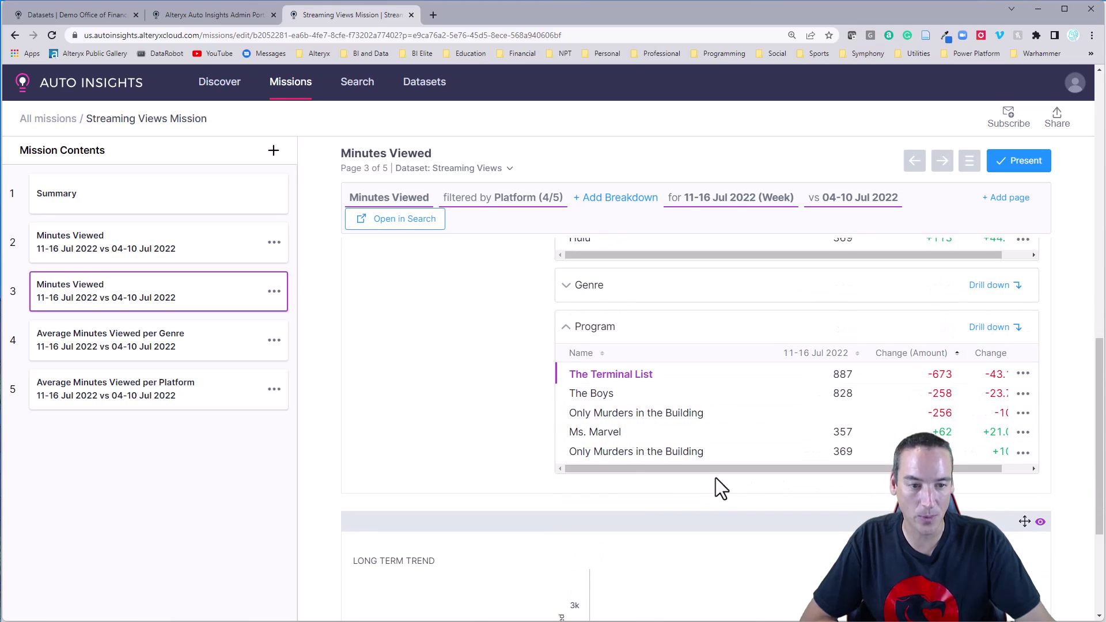
scroll(403, 438, up, 2)
scroll(385, 431, up, 10)
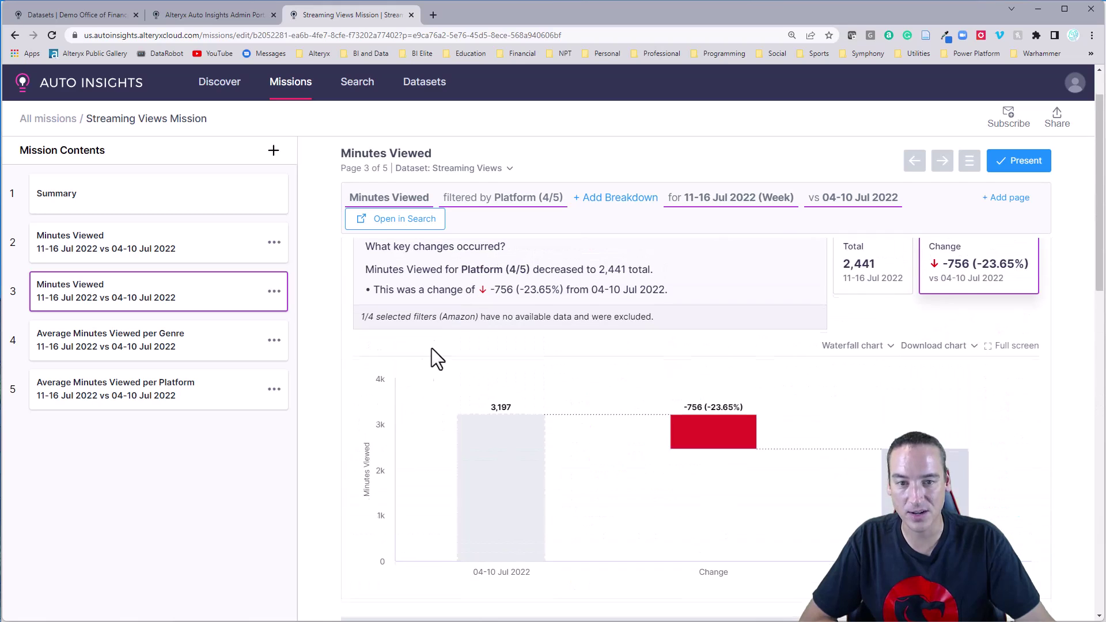
- Add a Genre breakdown to page 3's Minutes Viewed and review the results
click(627, 208)
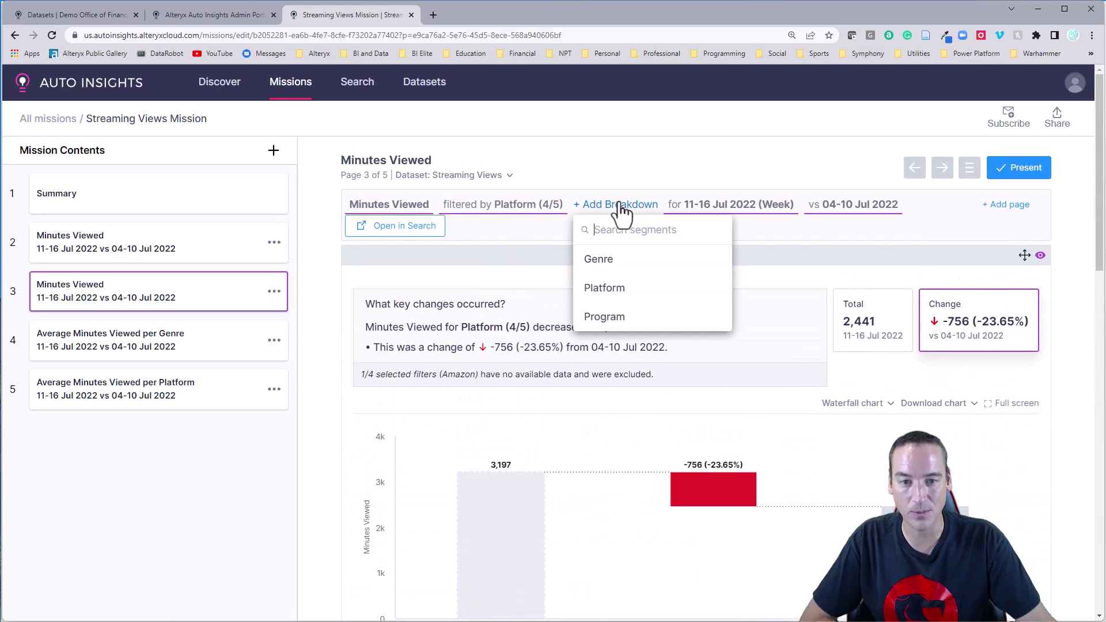
click(608, 265)
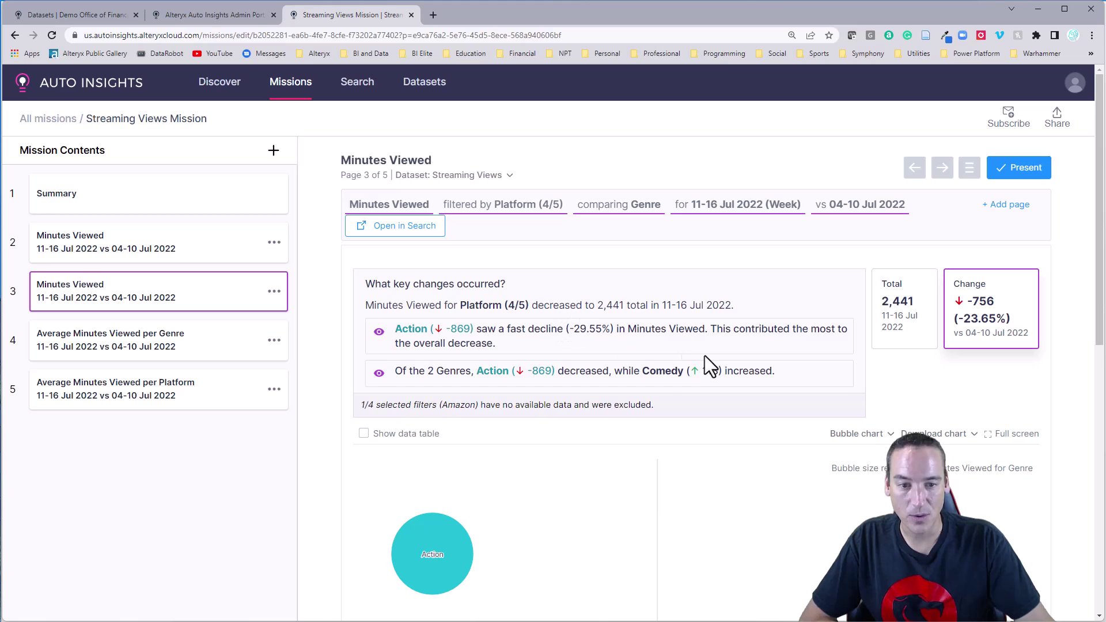
scroll(668, 360, down, 3)
scroll(682, 376, down, 5)
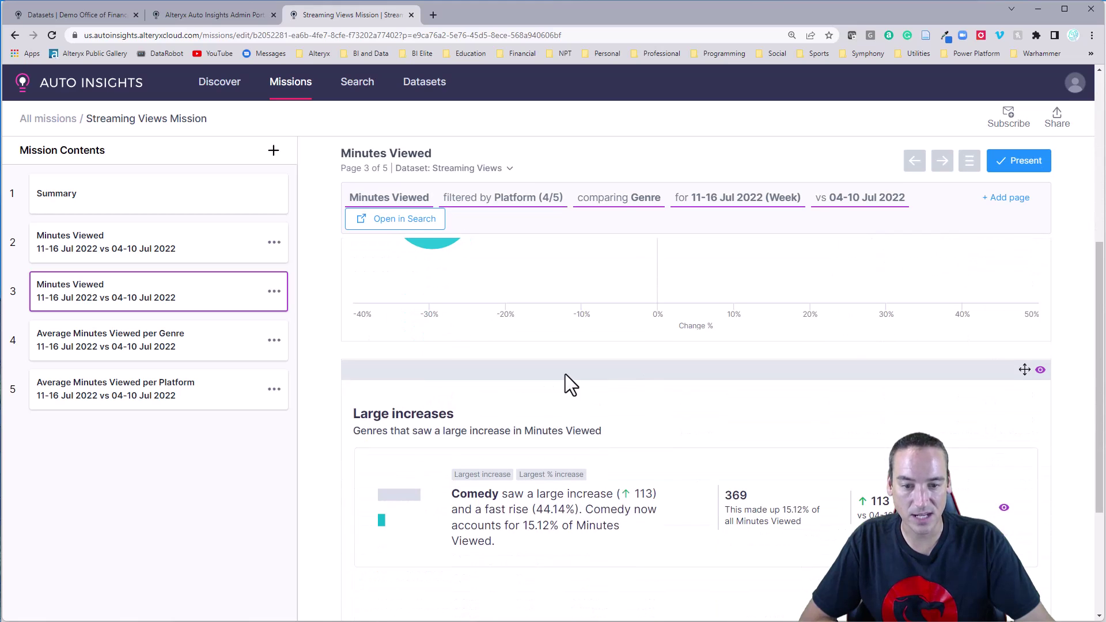
scroll(617, 346, down, 2)
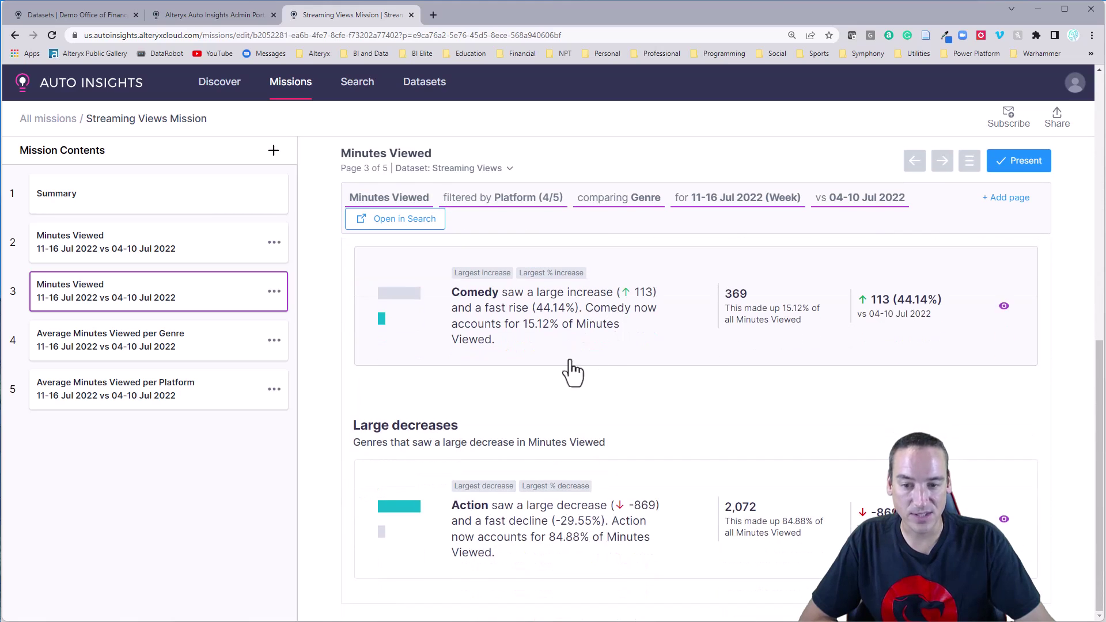
scroll(403, 334, up, 8)
- Return to page 2 showing Netflix Minutes Viewed at 5,466
click(137, 254)
scroll(574, 331, down, 10)
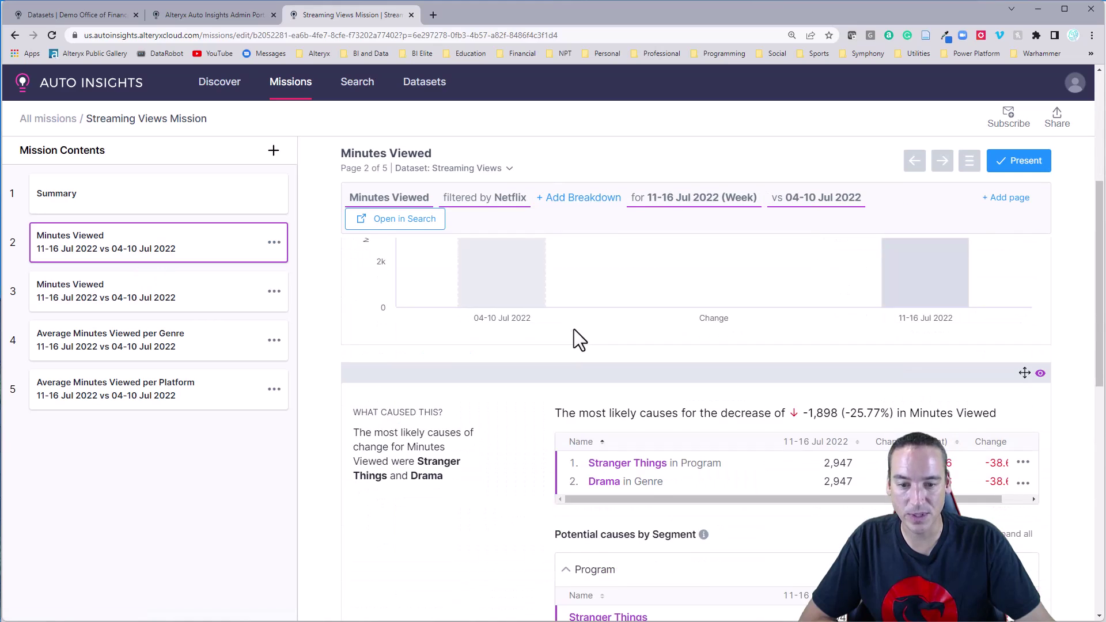
scroll(535, 313, up, 8)
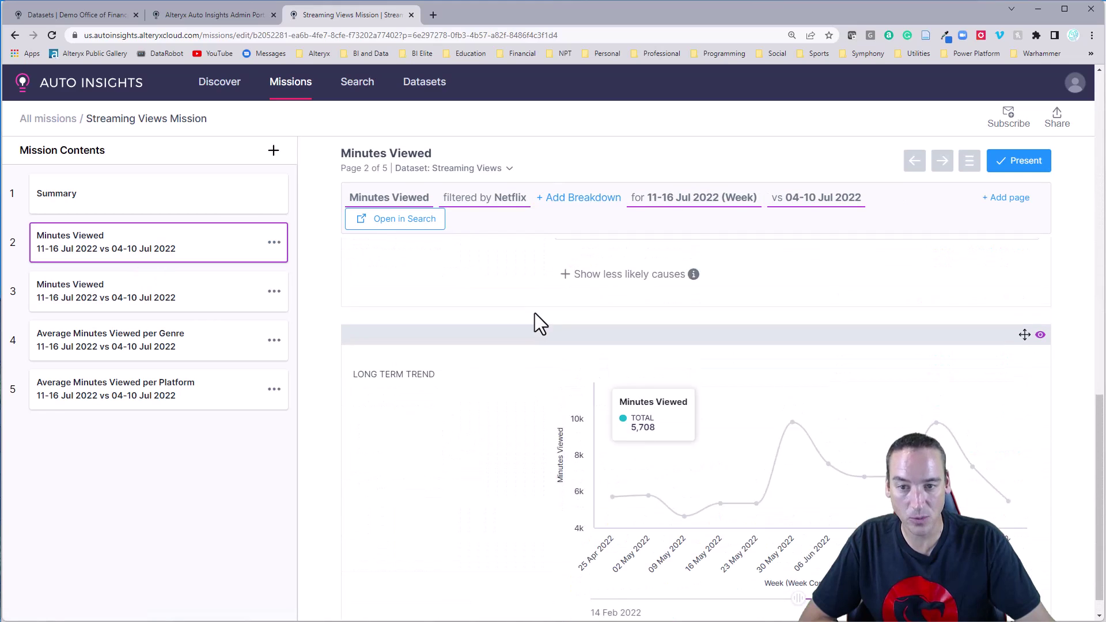
scroll(521, 279, up, 4)
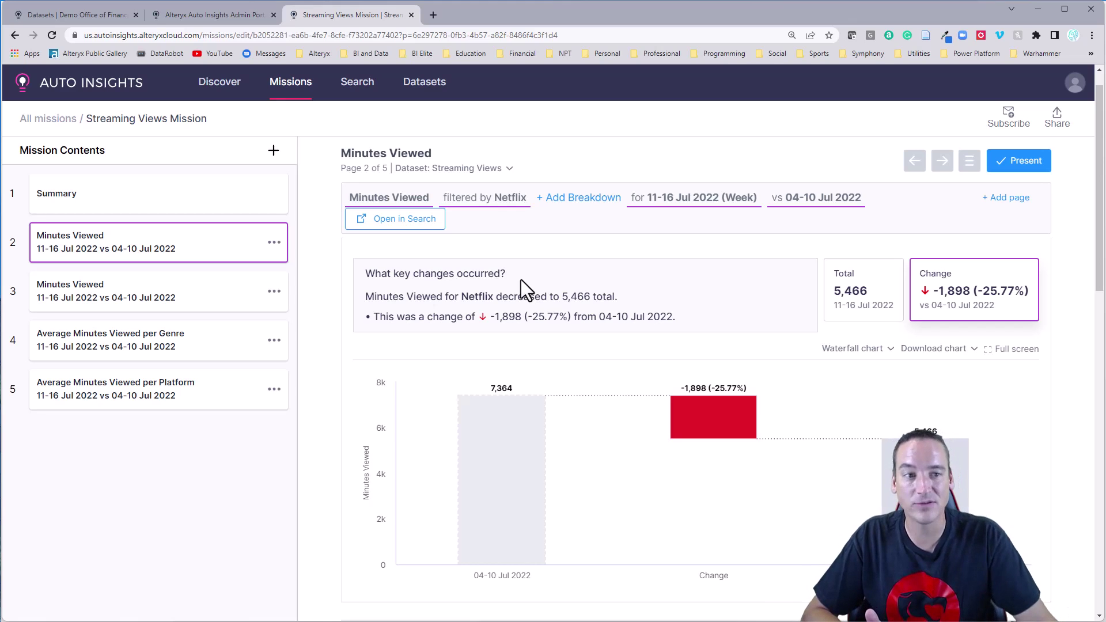
click(1011, 120)
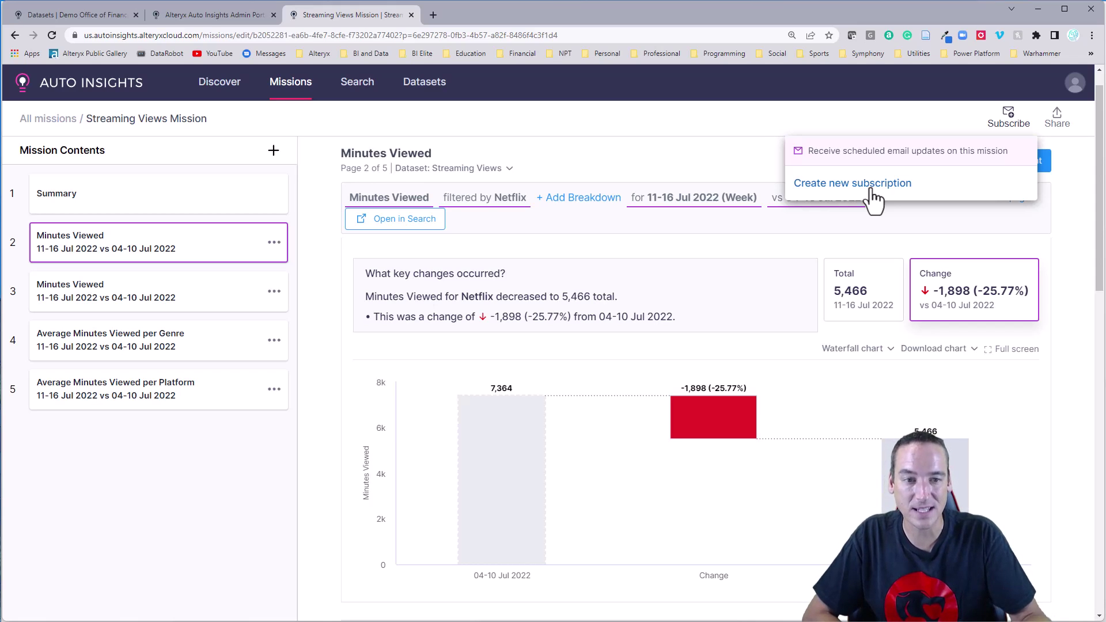
click(618, 115)
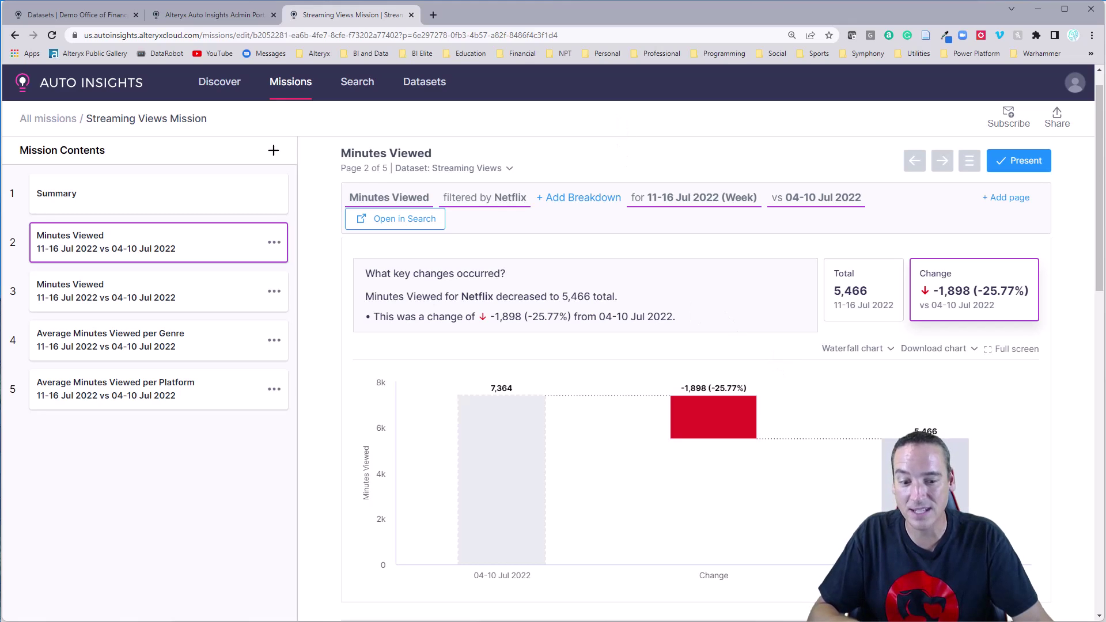
- In Designer's Streaming Shows workflow, inspect the Input Data tool reading Original Programs Streaming Data - Copy.csv
key(alt+Tab)
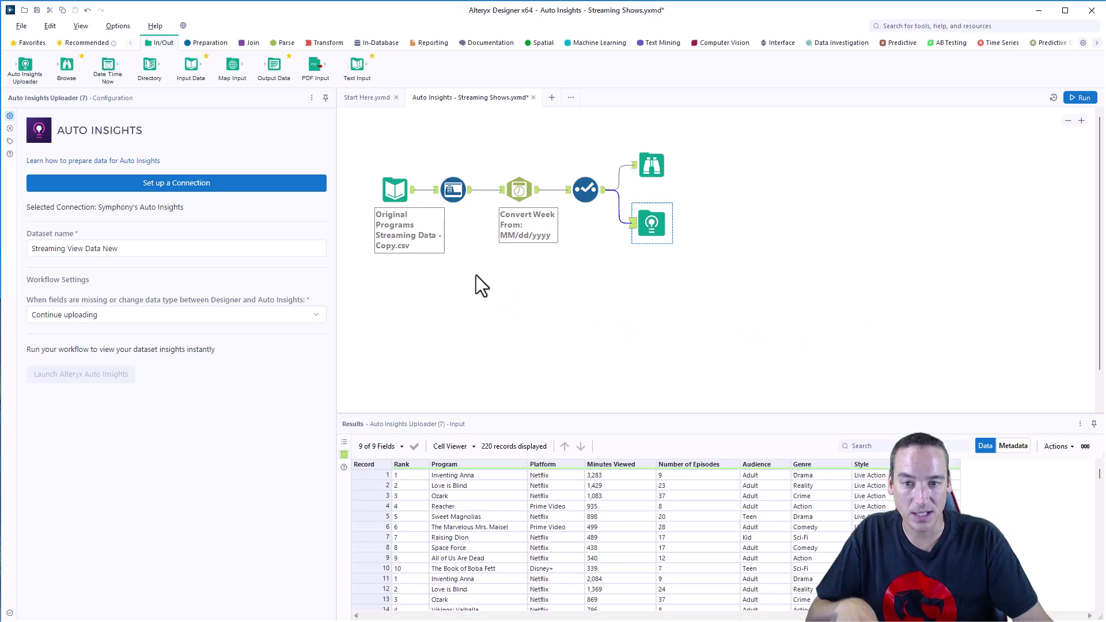
click(423, 153)
click(396, 185)
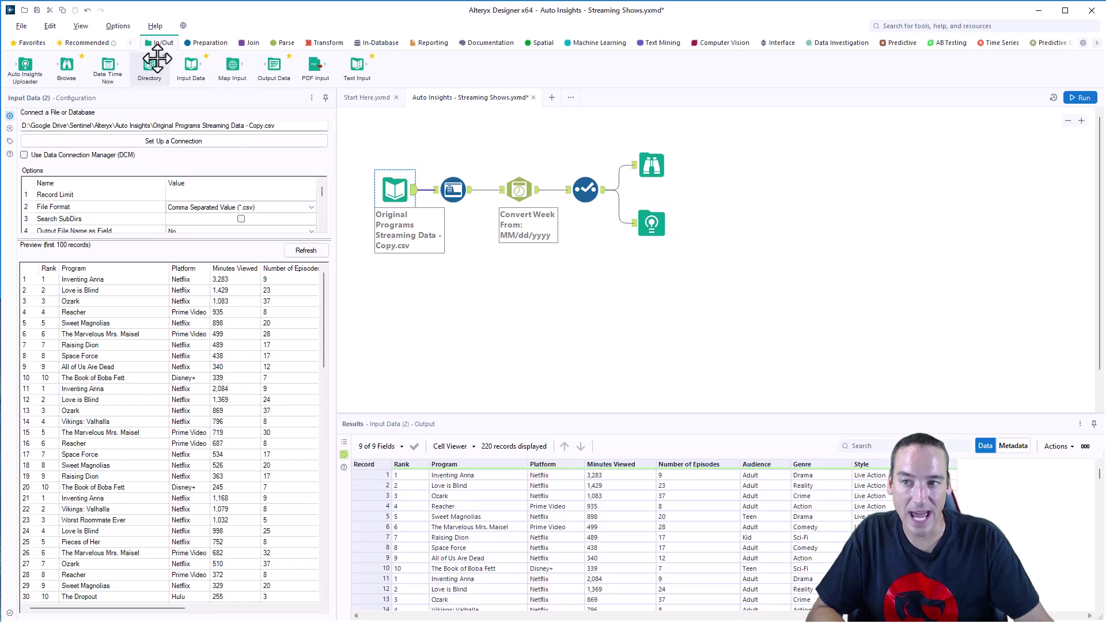
click(51, 26)
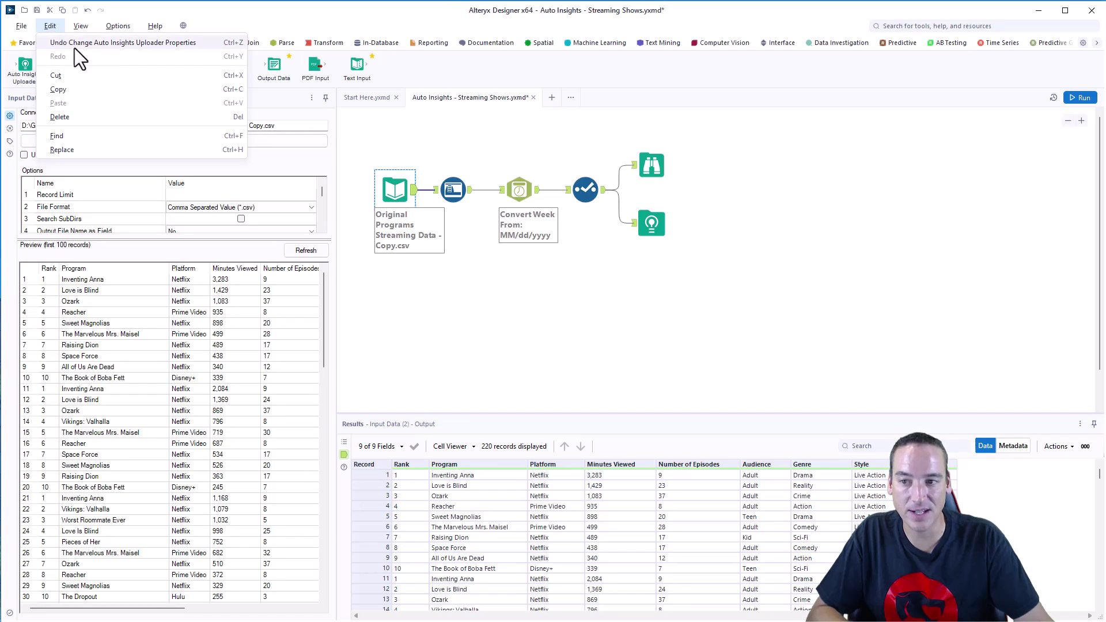
click(118, 26)
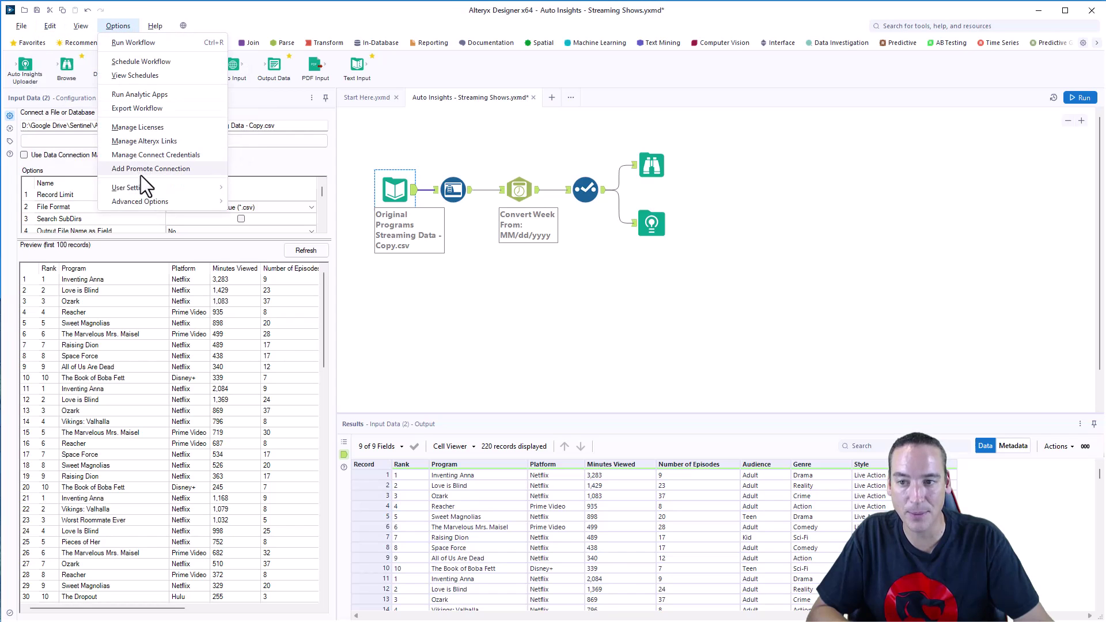
mouse_move(145, 187)
click(268, 192)
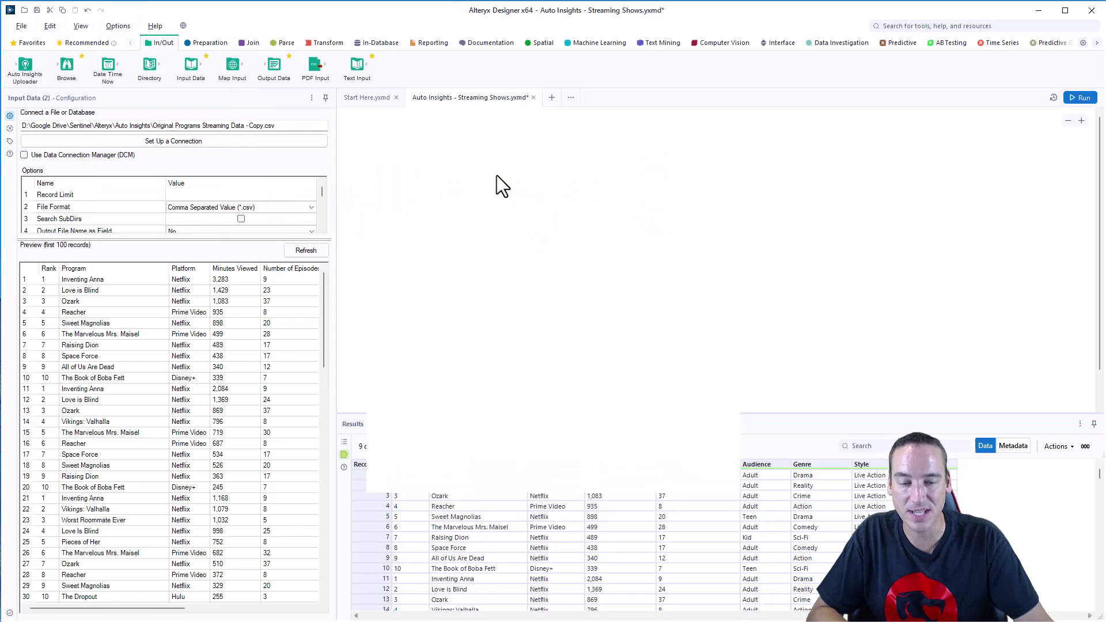
click(489, 160)
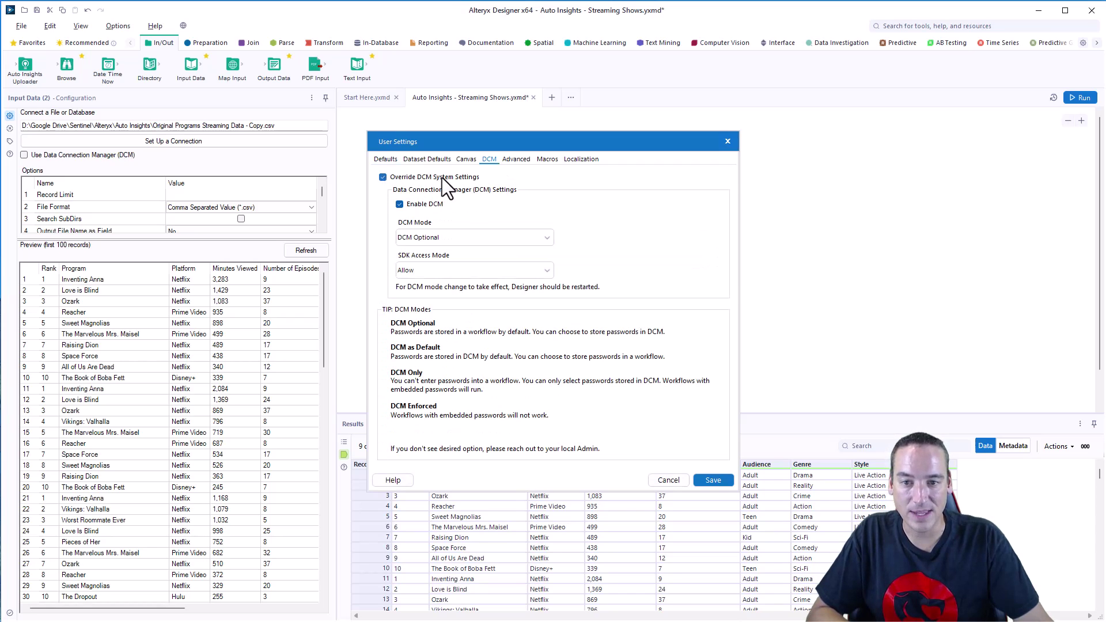
click(440, 274)
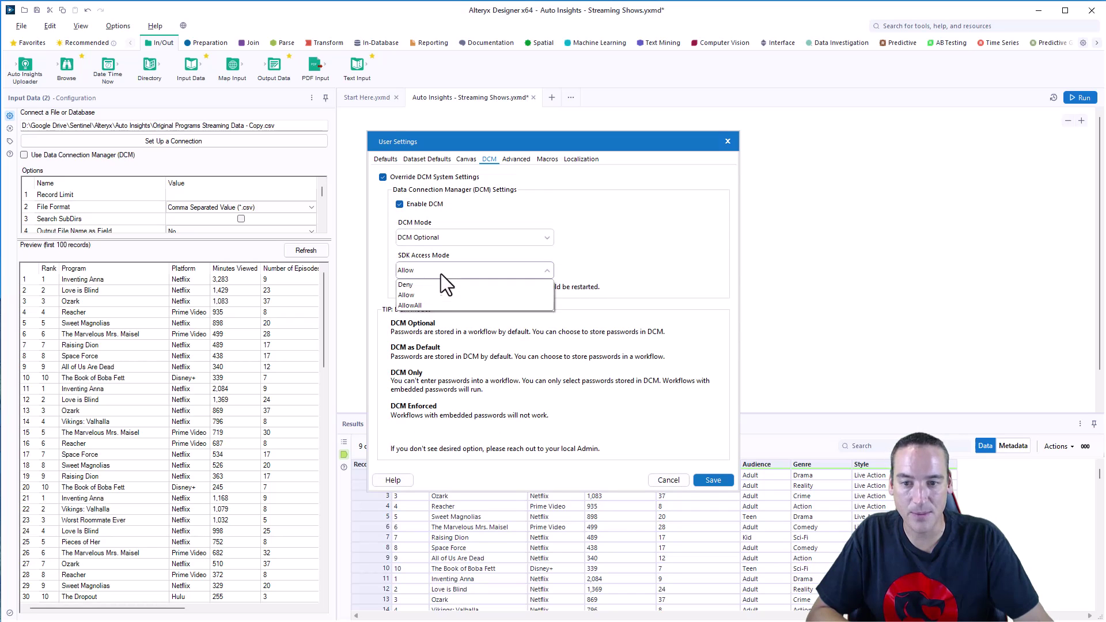
click(621, 258)
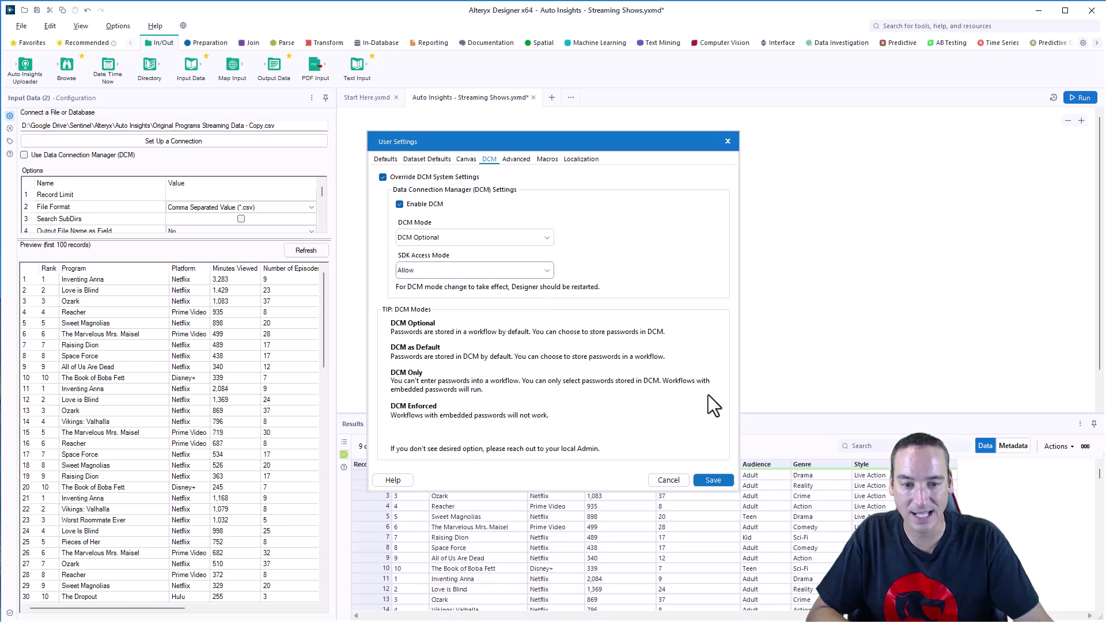
click(684, 479)
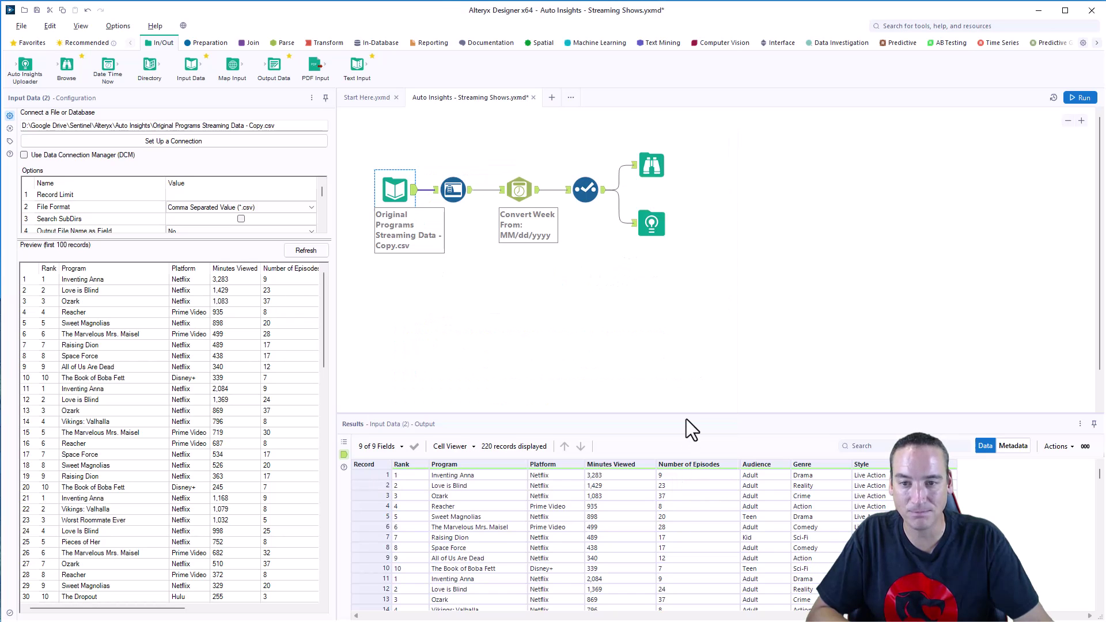
click(633, 316)
click(393, 190)
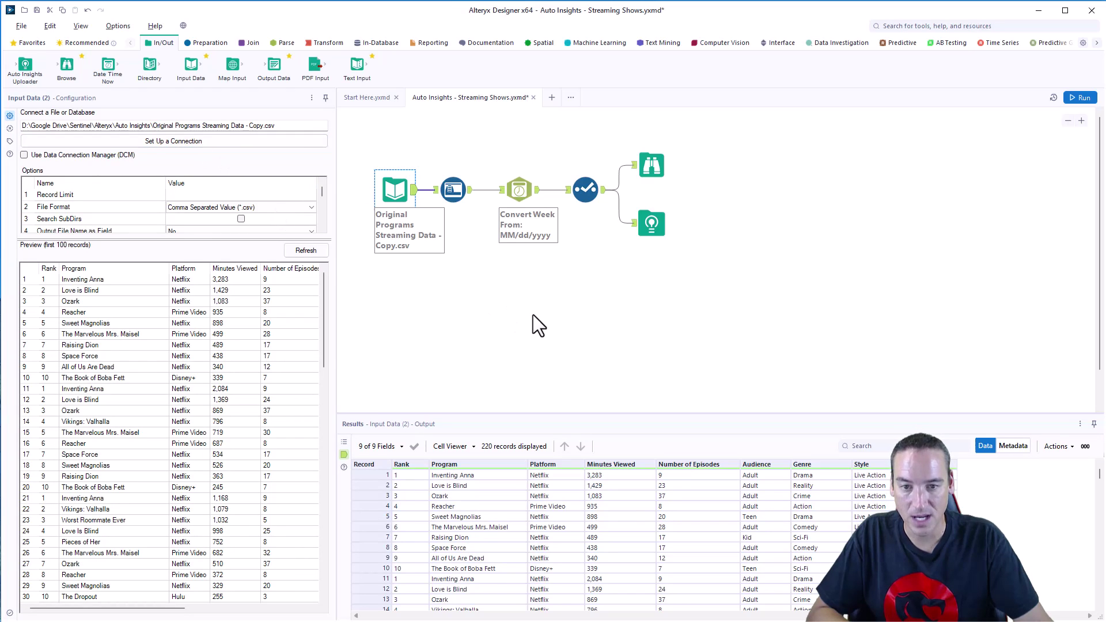
- Inspect the Auto Field, Convert Week DateTime, Browse and Auto Insights Uploader tool settings
click(461, 196)
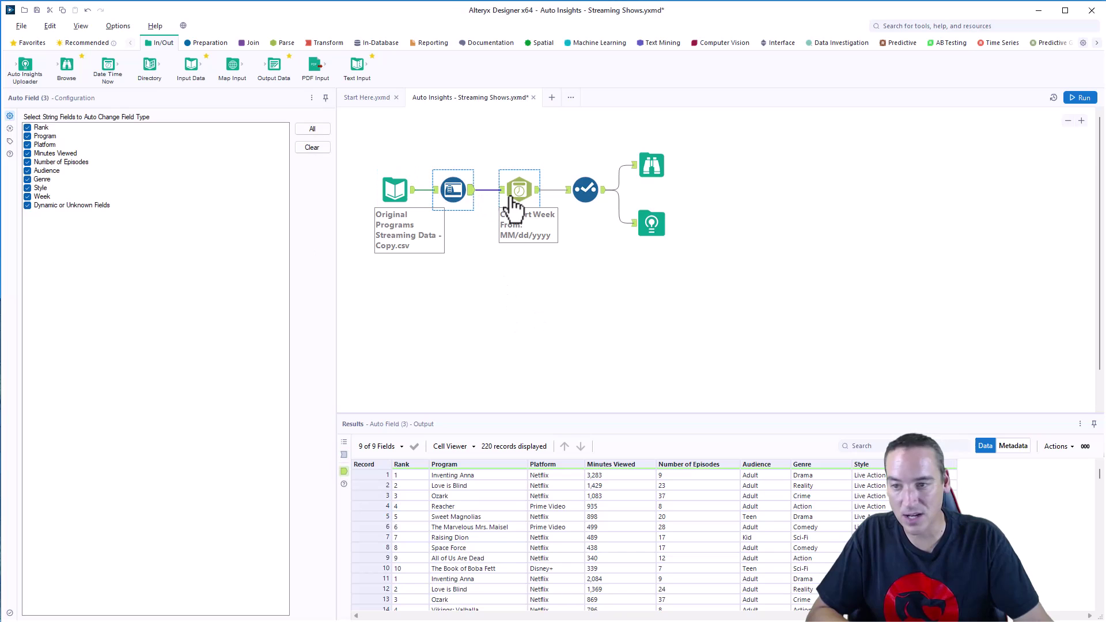
ctrl+click(520, 189)
click(520, 189)
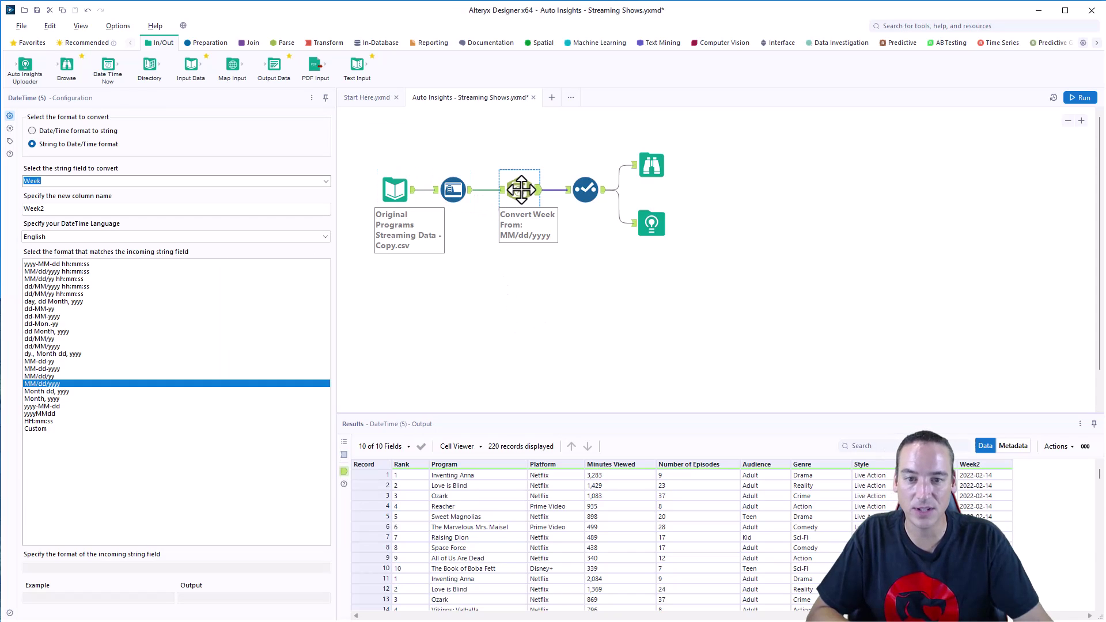
click(649, 168)
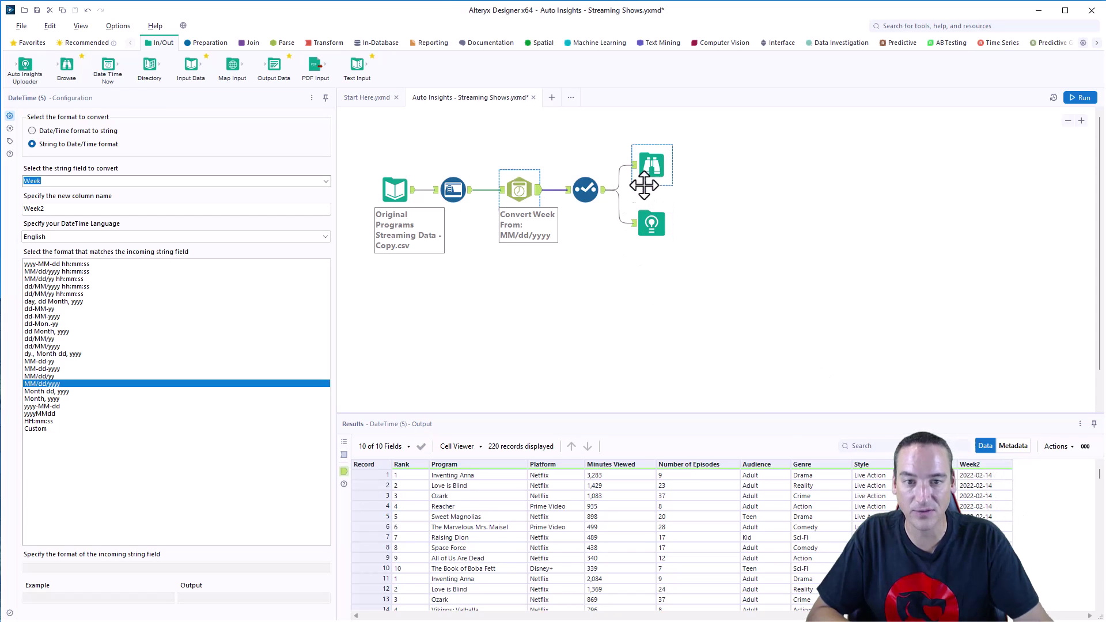
click(651, 226)
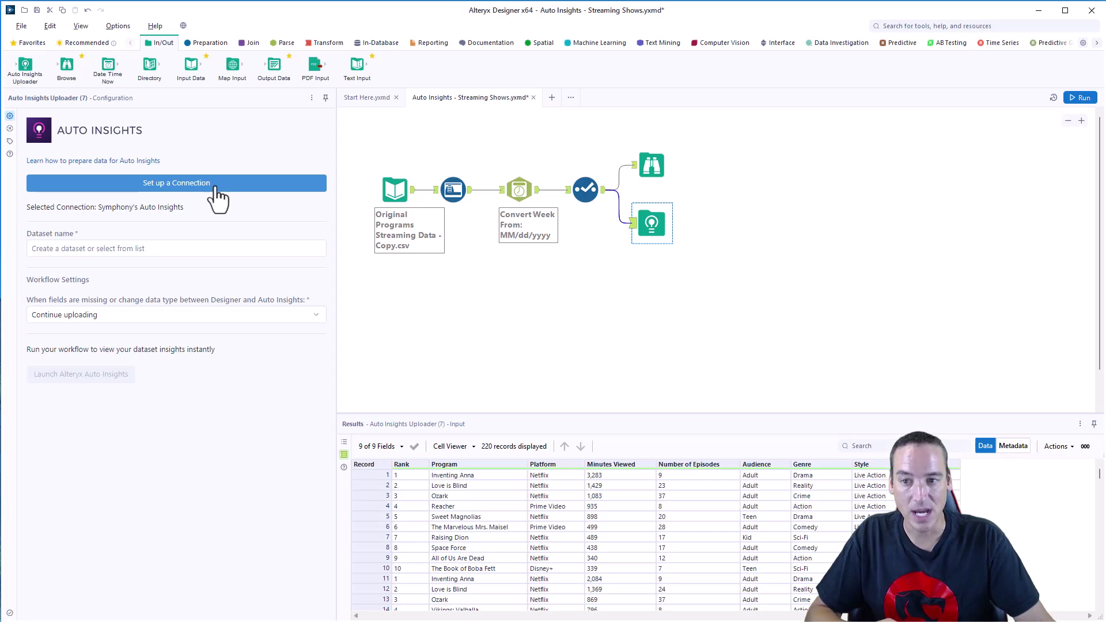
- In Connection Manager, create a credential named 'Name' using the Auto Insights API Token method
click(214, 185)
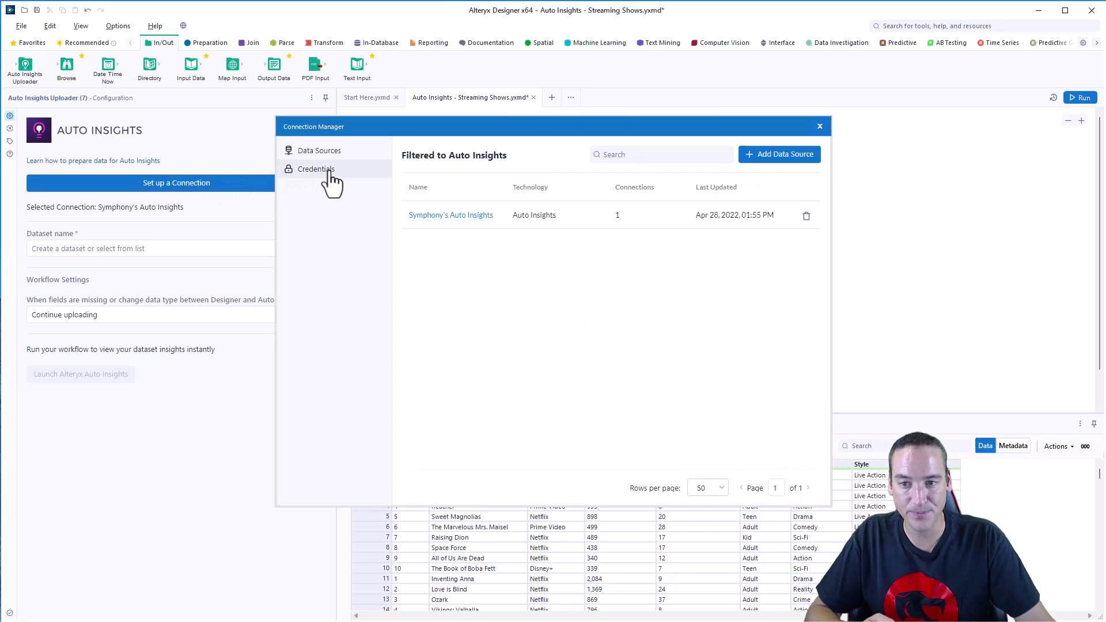
click(330, 172)
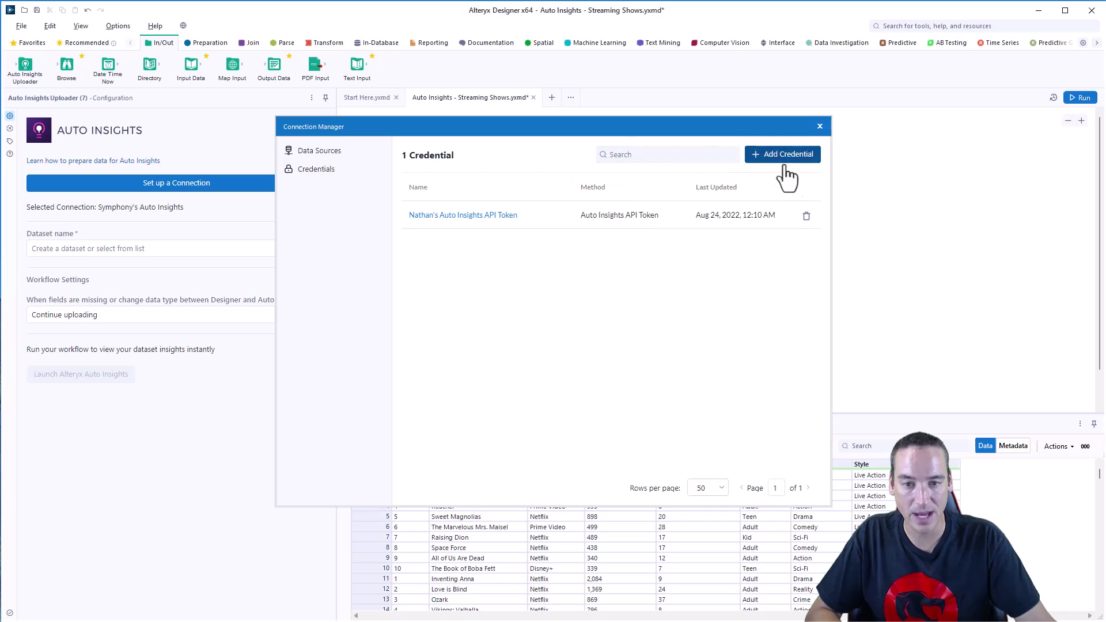
click(784, 155)
click(610, 206)
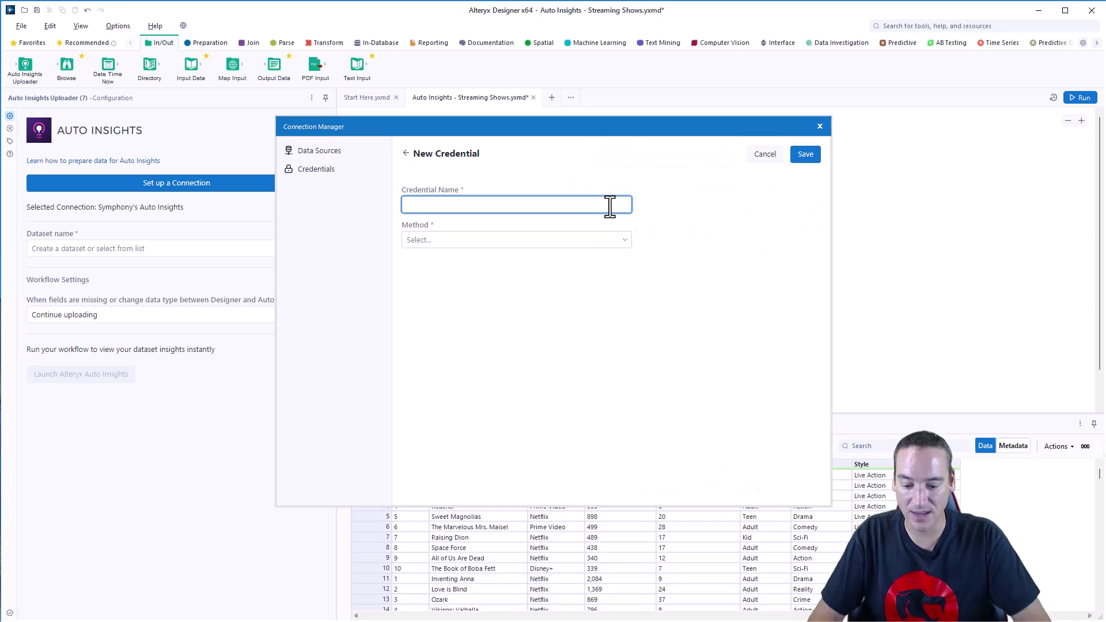
text(Na)
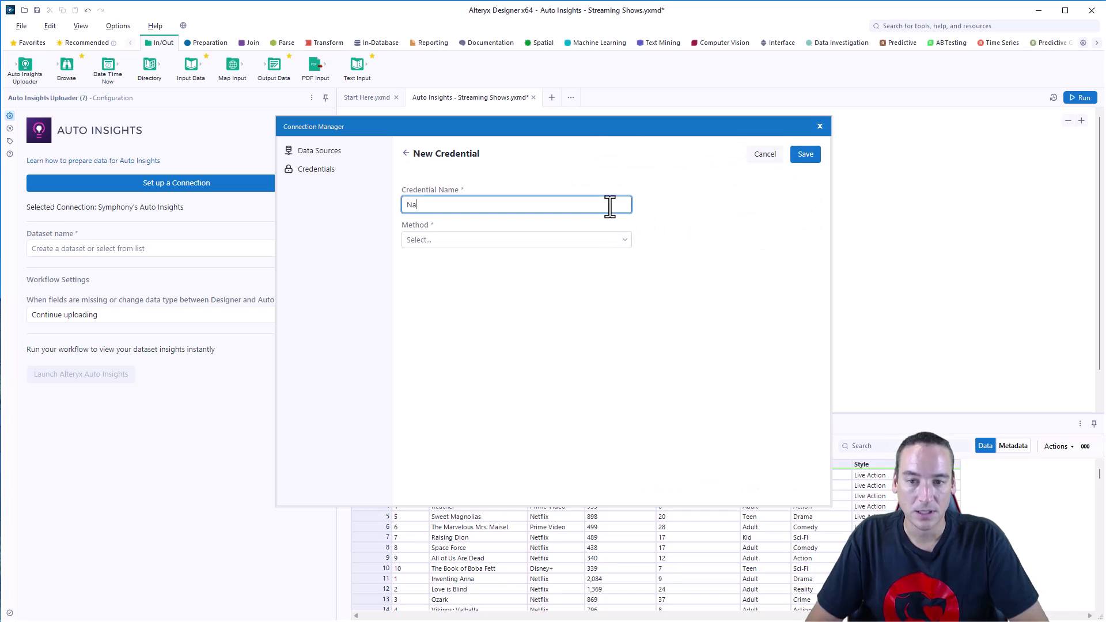
text(me)
click(616, 241)
scroll(576, 358, down, 3)
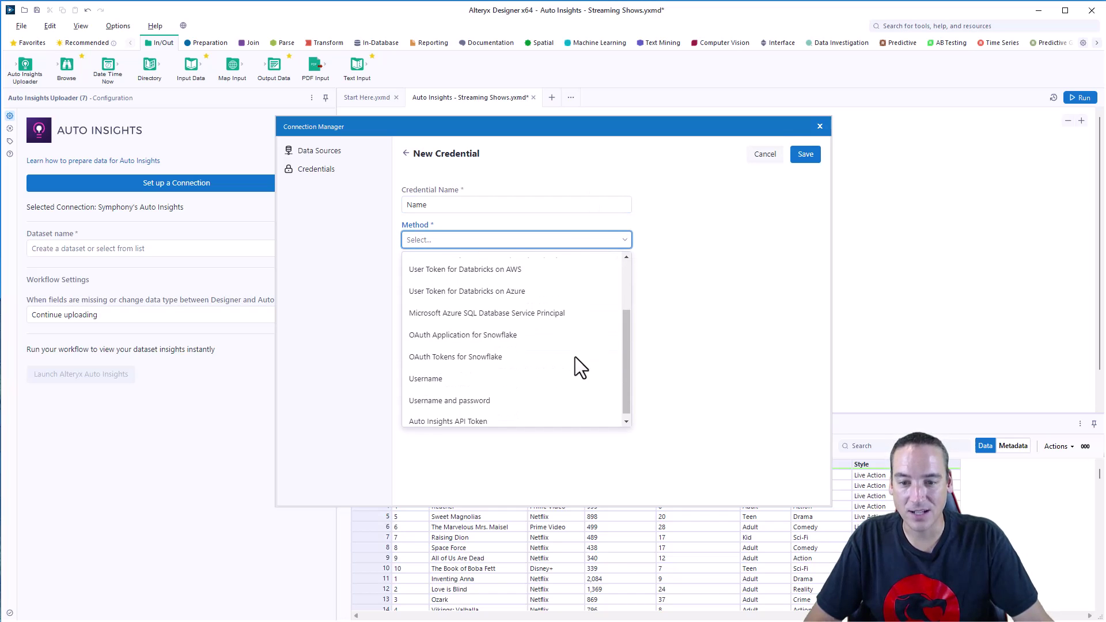
click(486, 422)
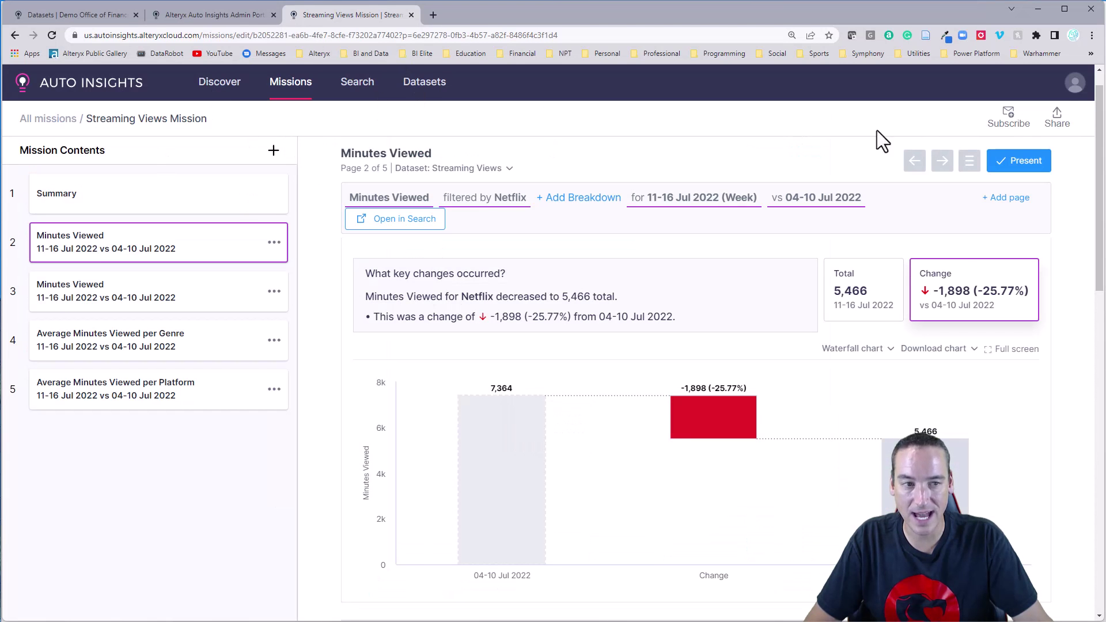
- Review the Auto Insights account settings and Admin Portal, then return to Designer
click(1074, 83)
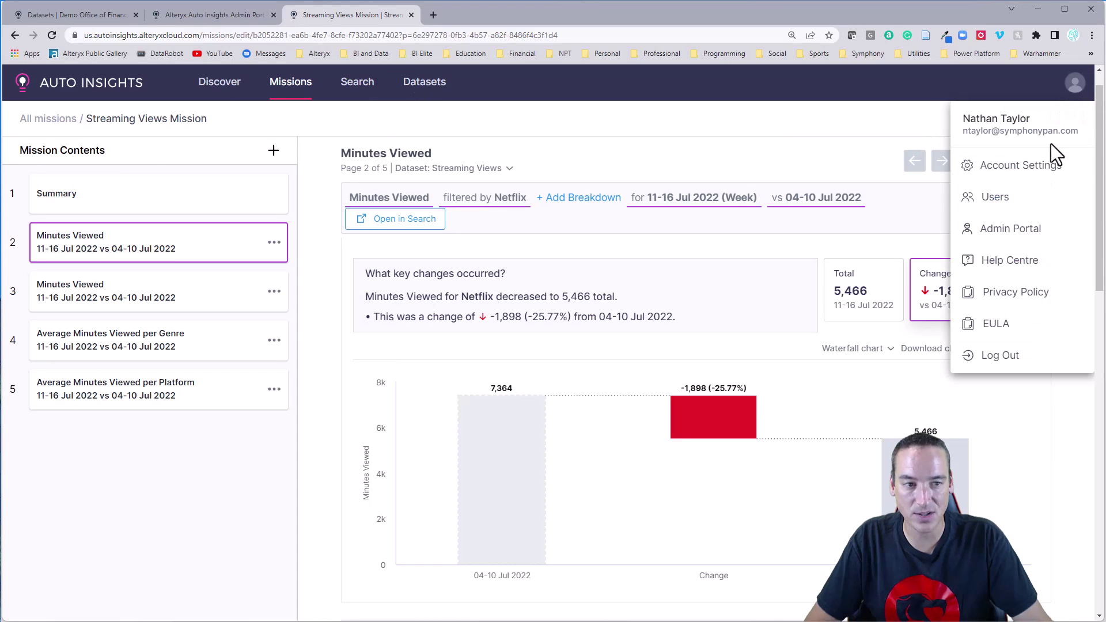
click(1019, 170)
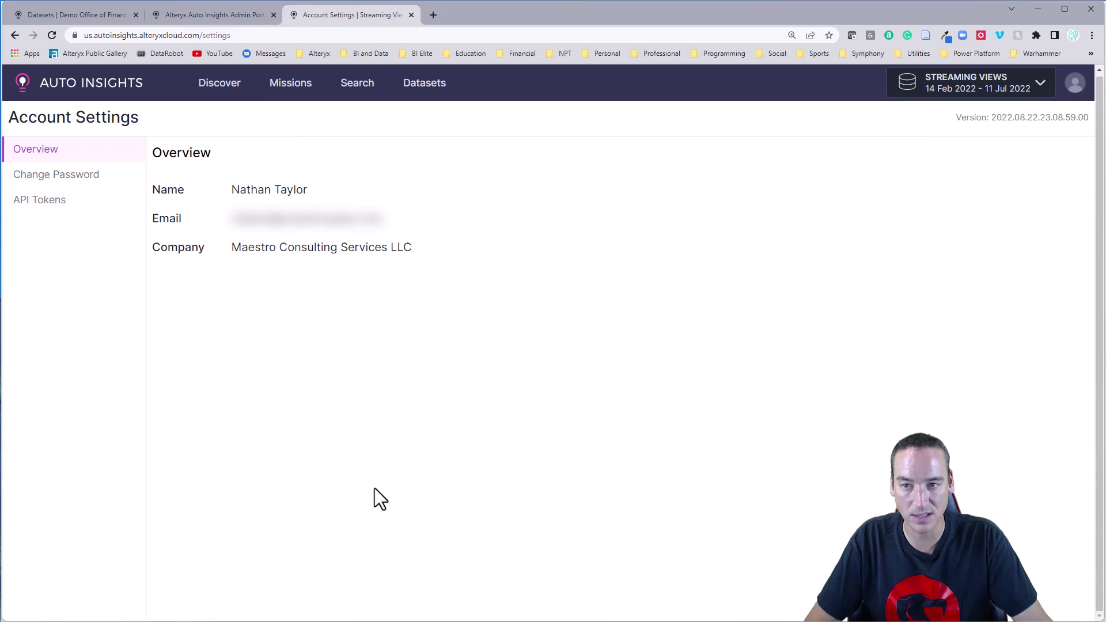
click(197, 13)
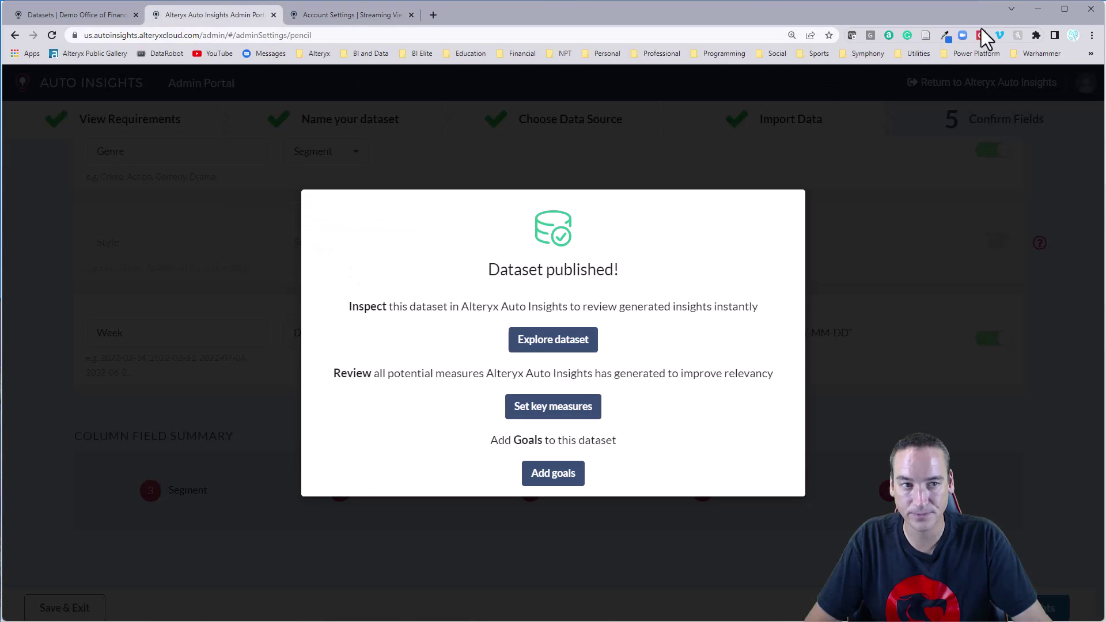
click(1039, 9)
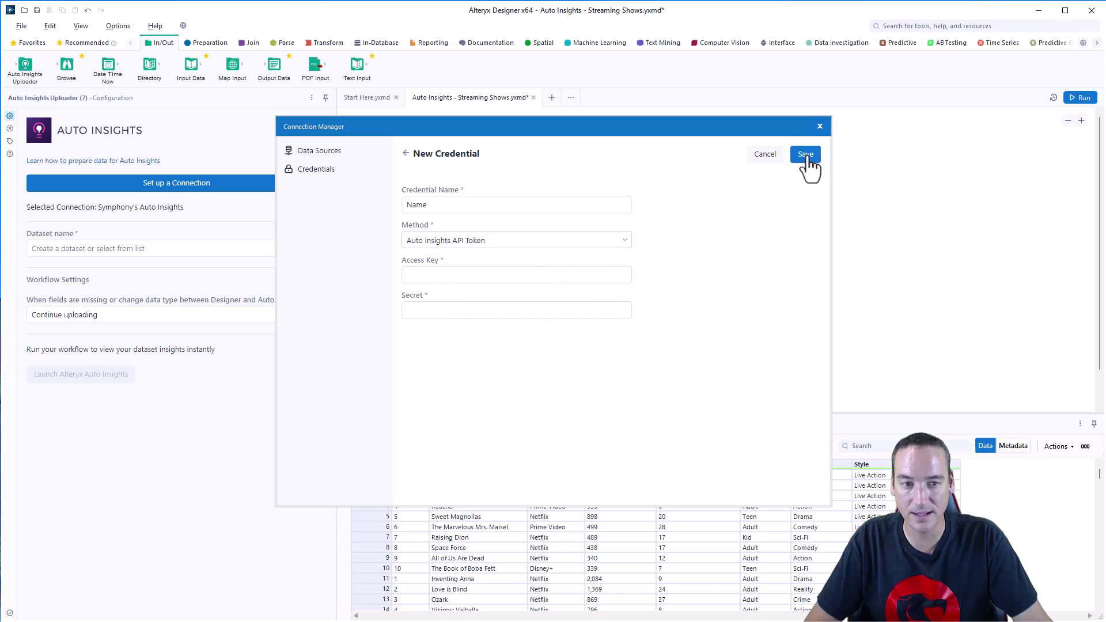
- Cancel the unfinished API token credential and begin adding a new data source
click(765, 154)
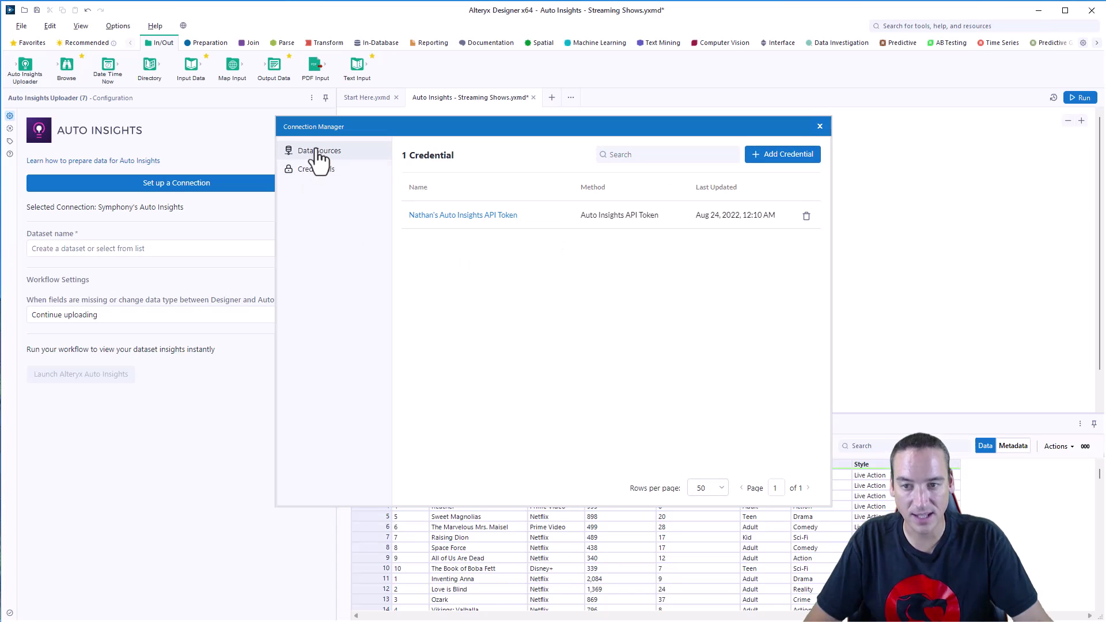
click(319, 155)
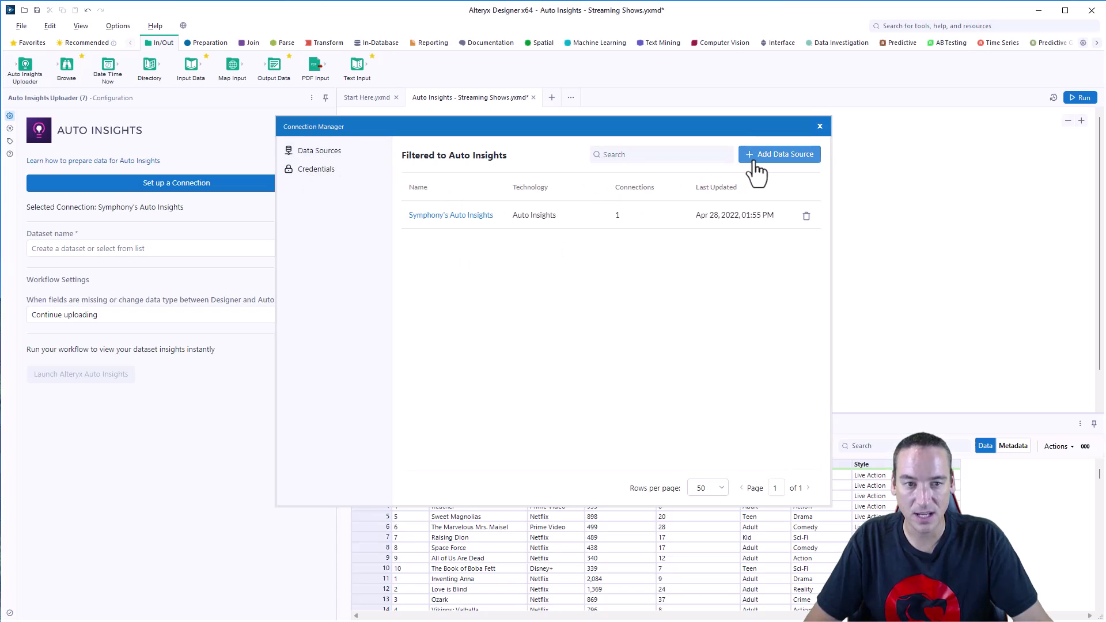
click(763, 159)
click(504, 209)
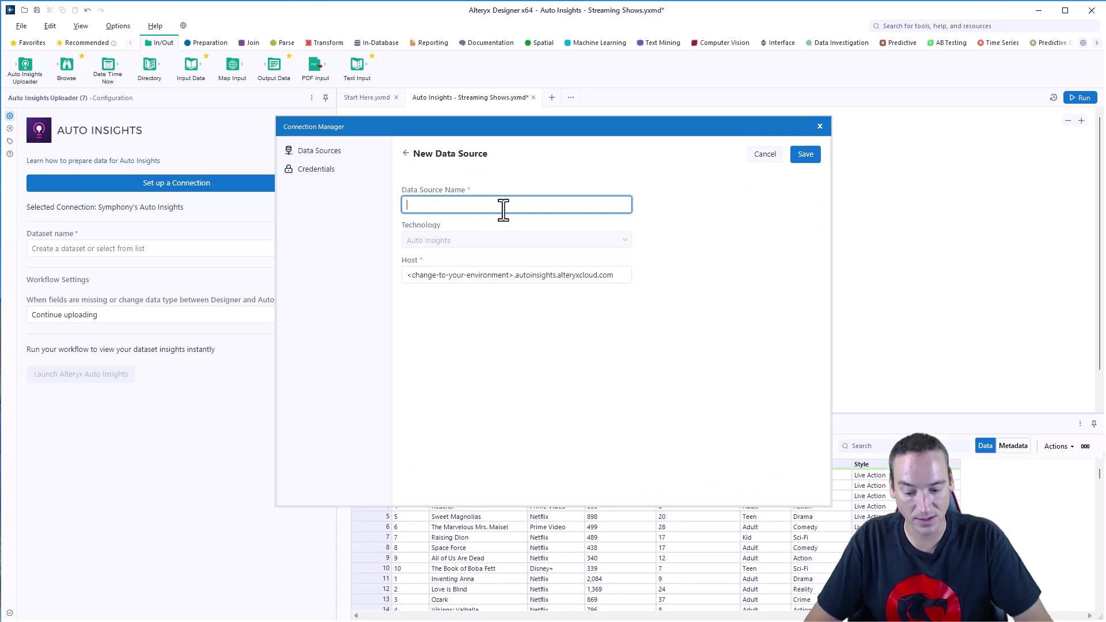
- Enter 'Name' as the data source name and 'us' as the host environment, then discard it unsaved
text(Name)
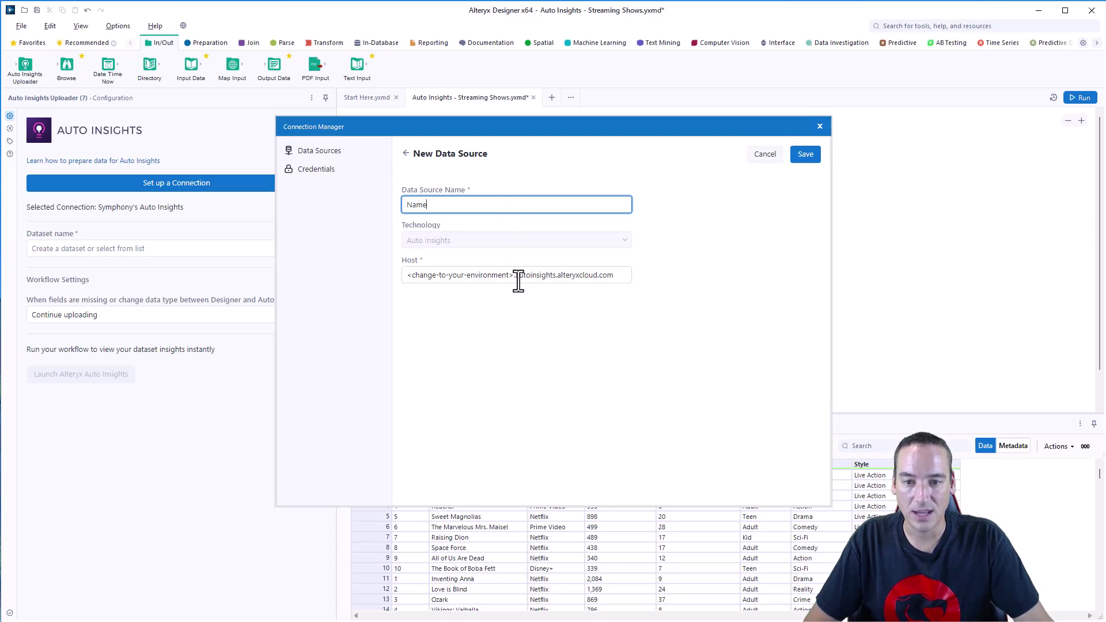
click(517, 282)
drag(514, 278, 402, 279)
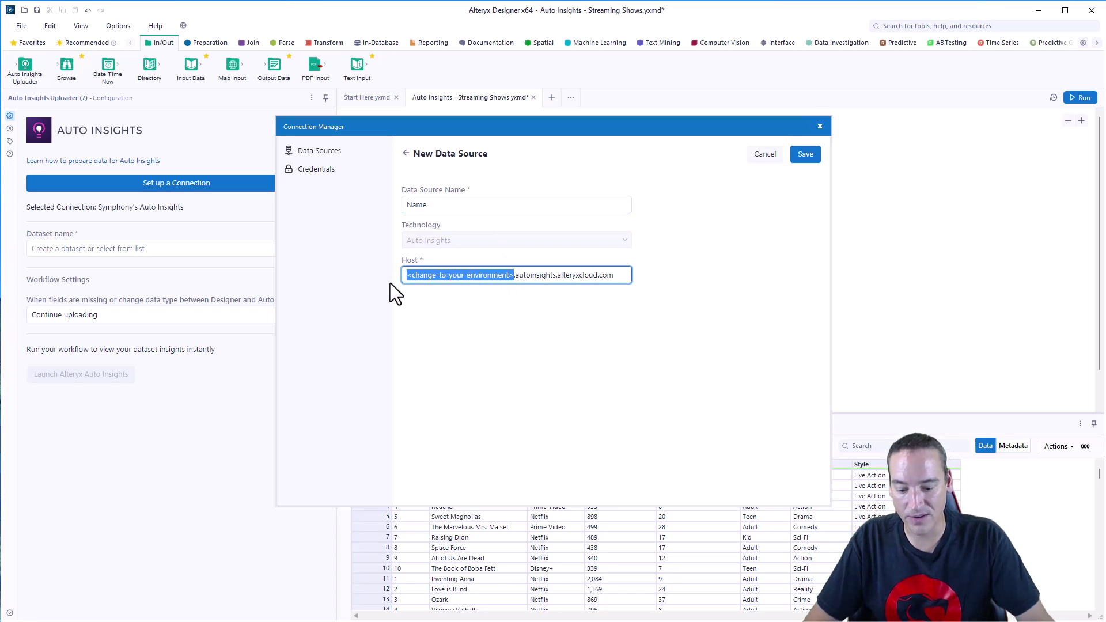
text(us)
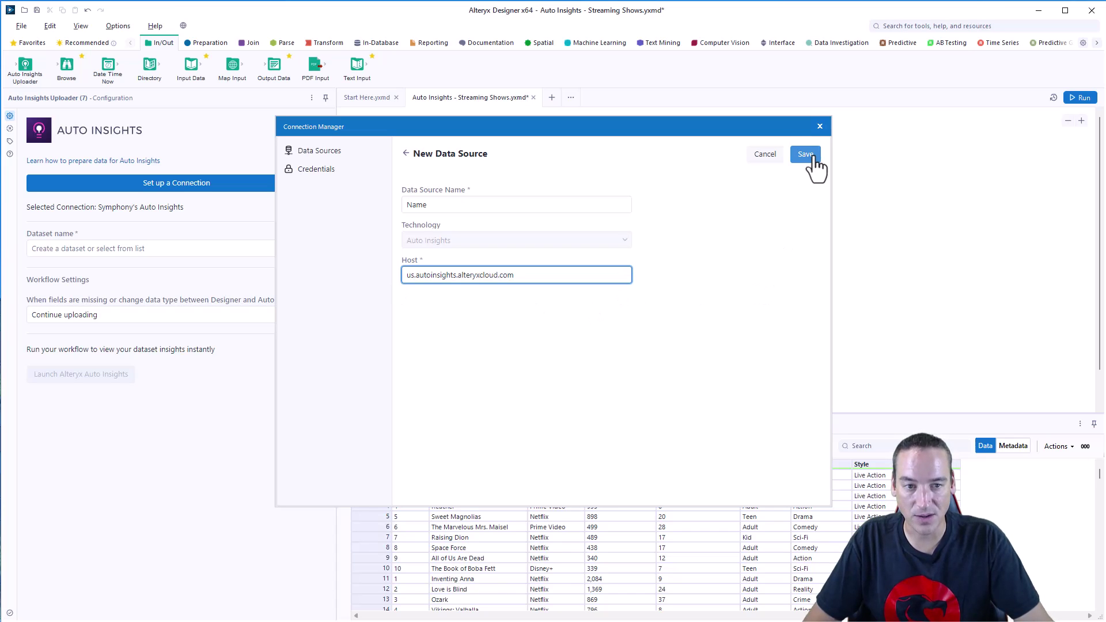
click(768, 155)
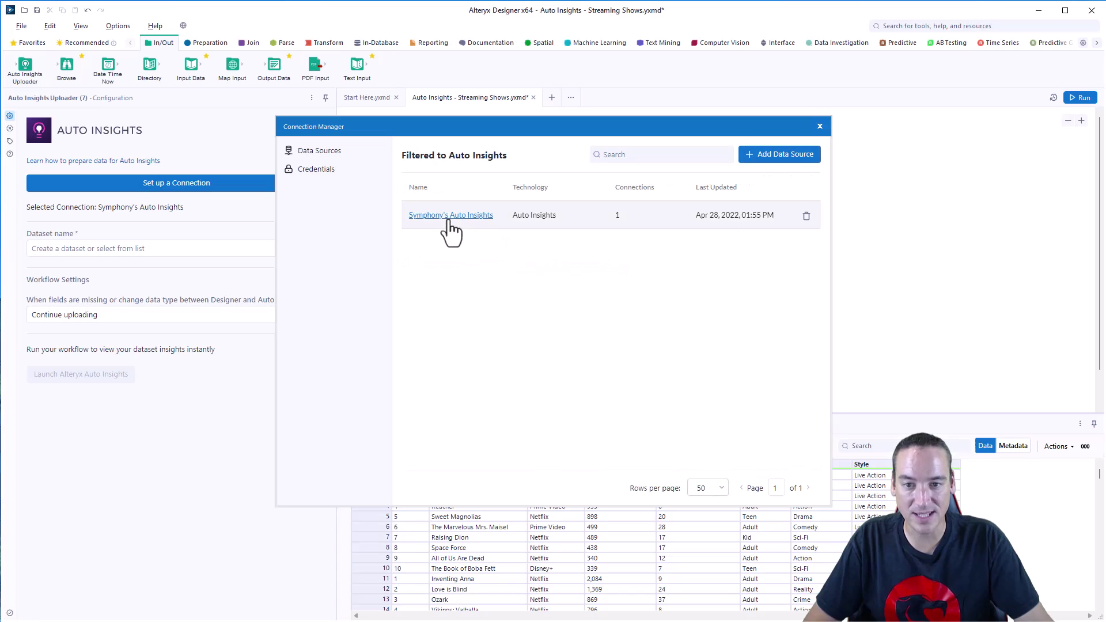
- Connect Symphony's Auto Insights data source using its existing saved API token credential
click(448, 219)
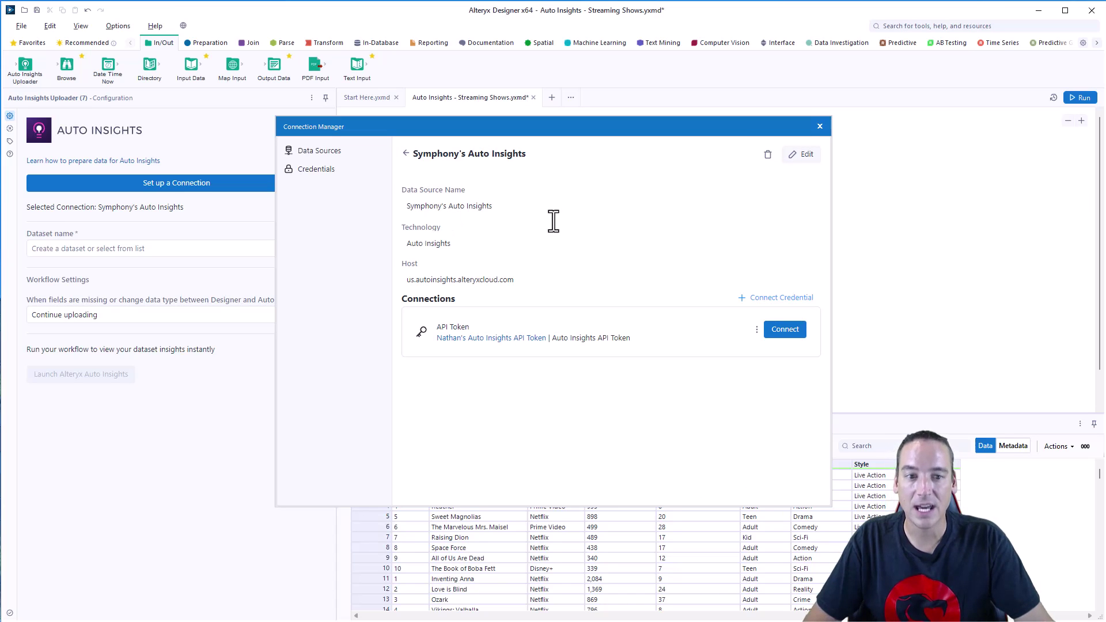
click(774, 299)
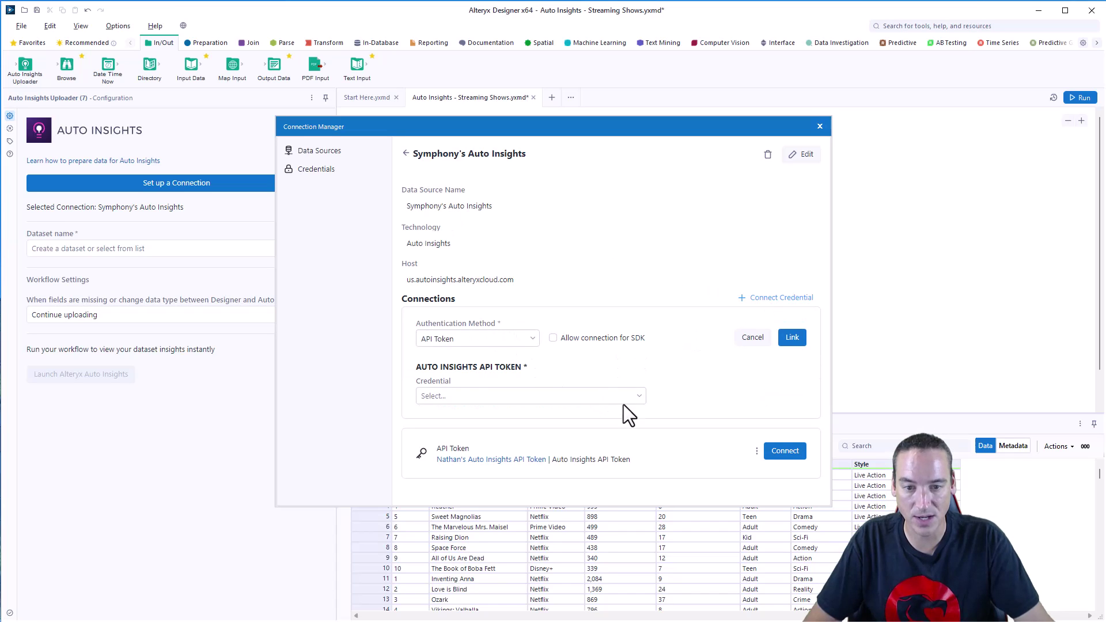
click(523, 340)
click(634, 397)
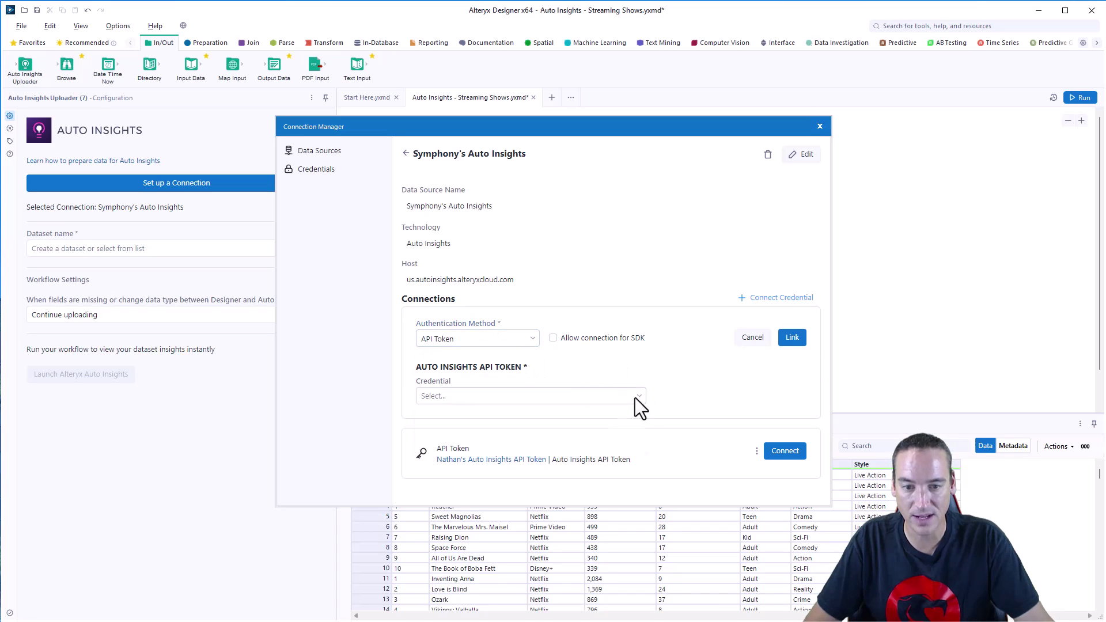
click(637, 396)
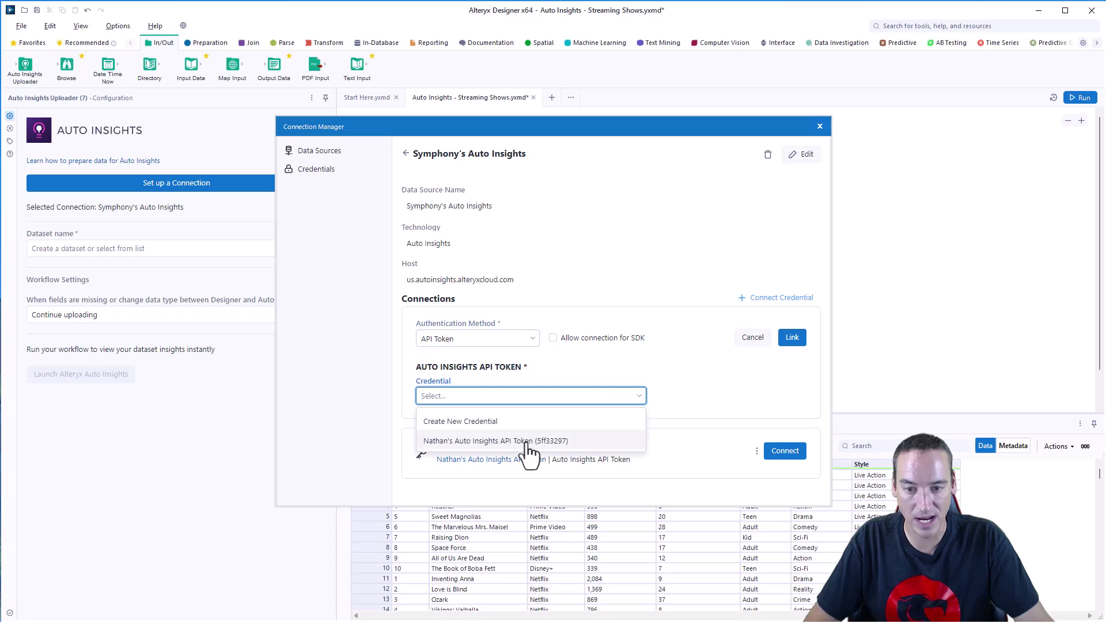
click(716, 387)
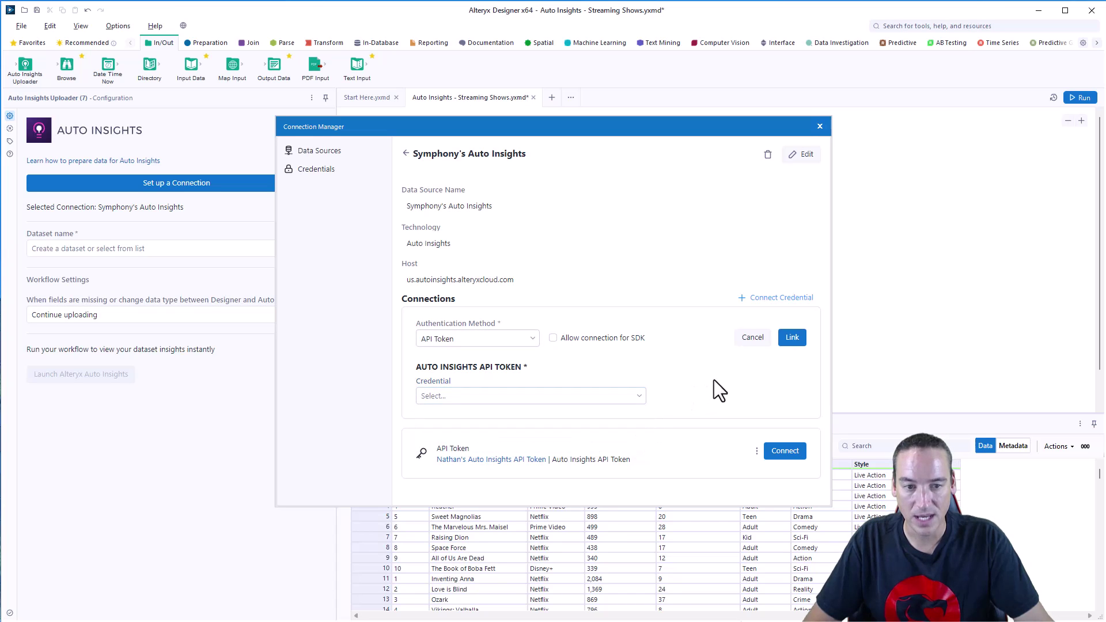
click(752, 338)
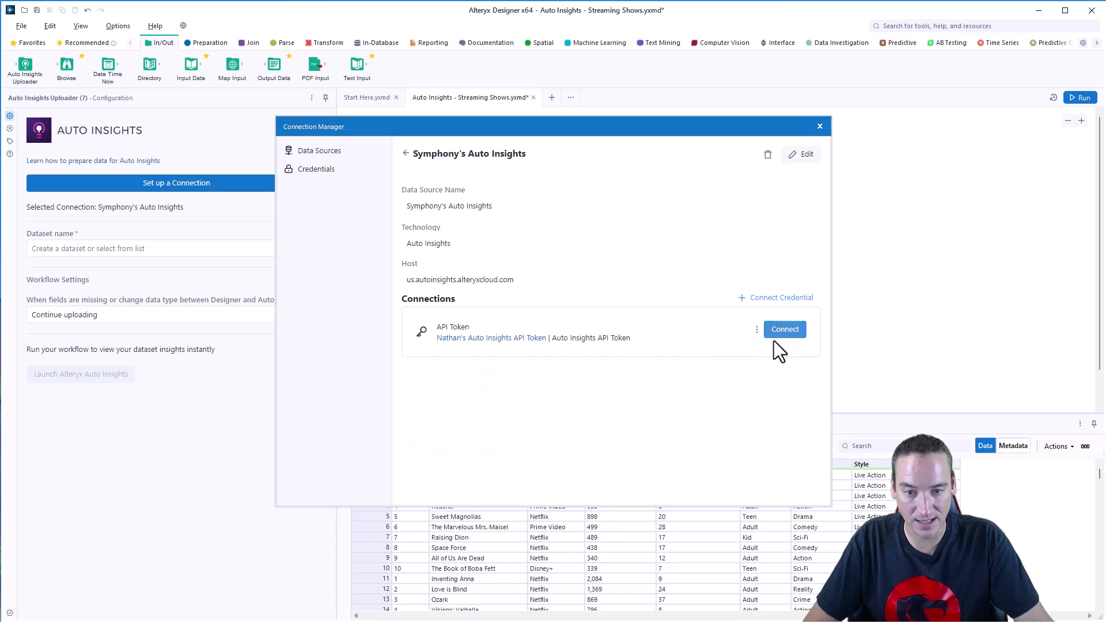
click(785, 330)
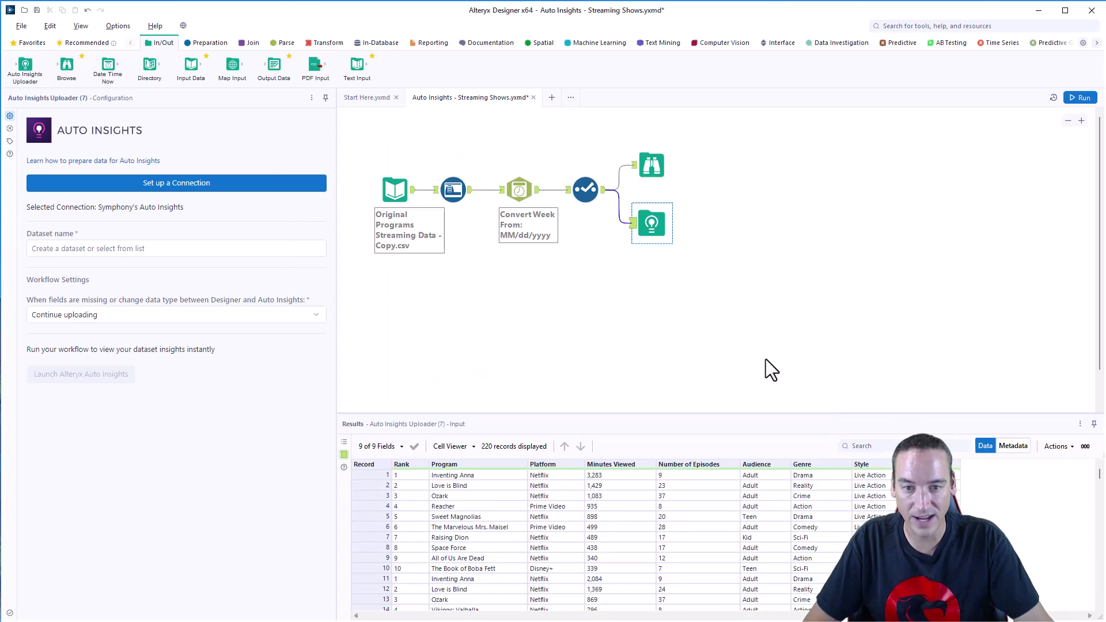
- Set the Uploader to create a new dataset named 'Streaming Views New'
click(129, 248)
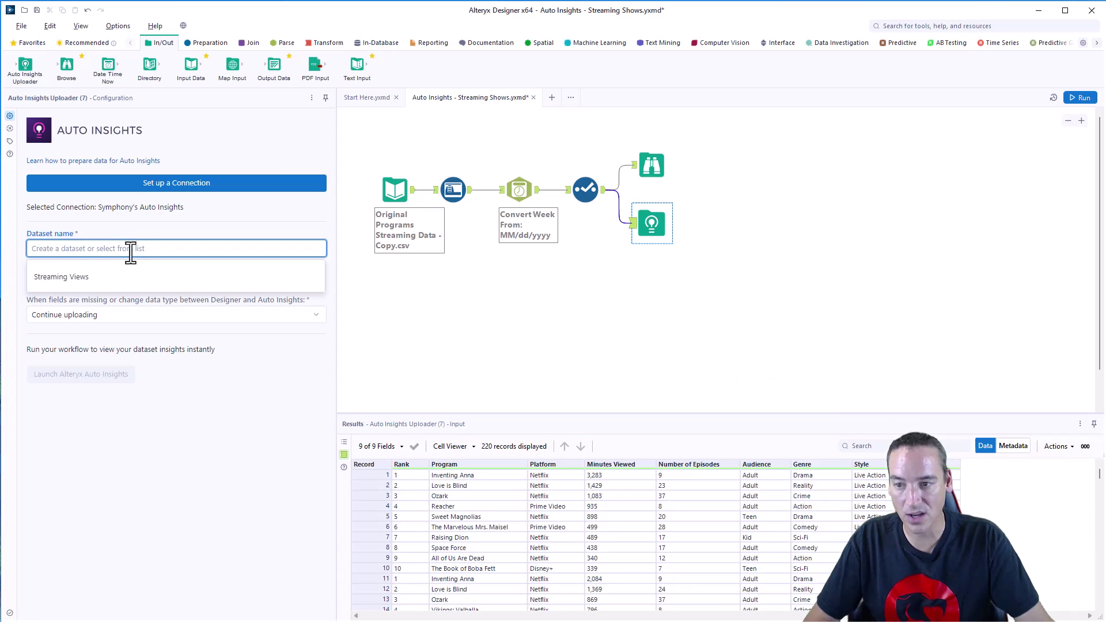
click(129, 277)
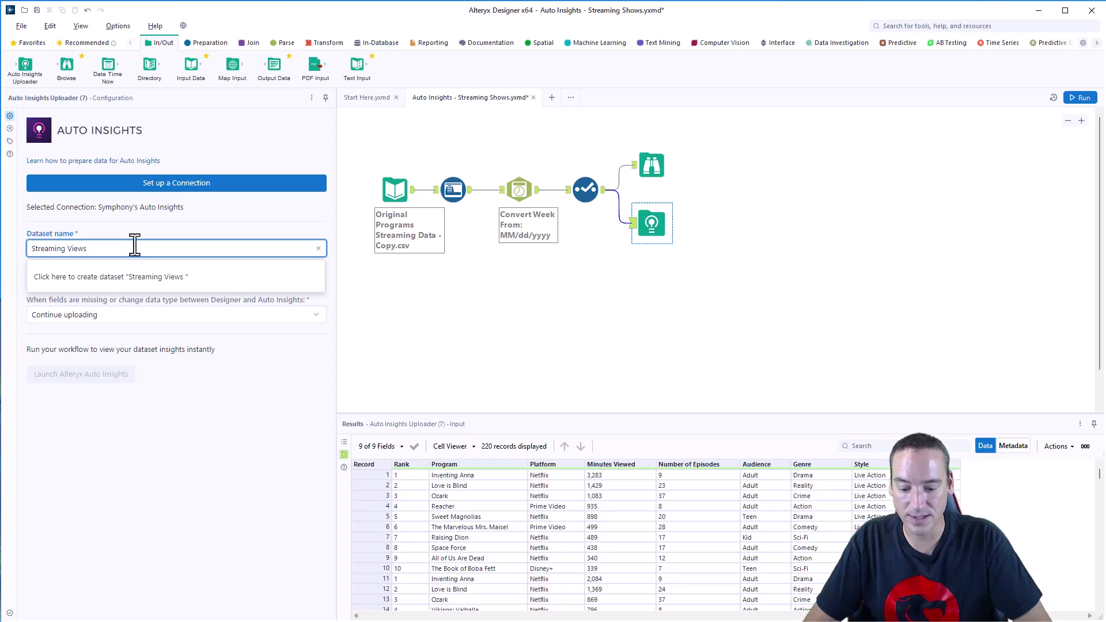
text(New)
click(190, 285)
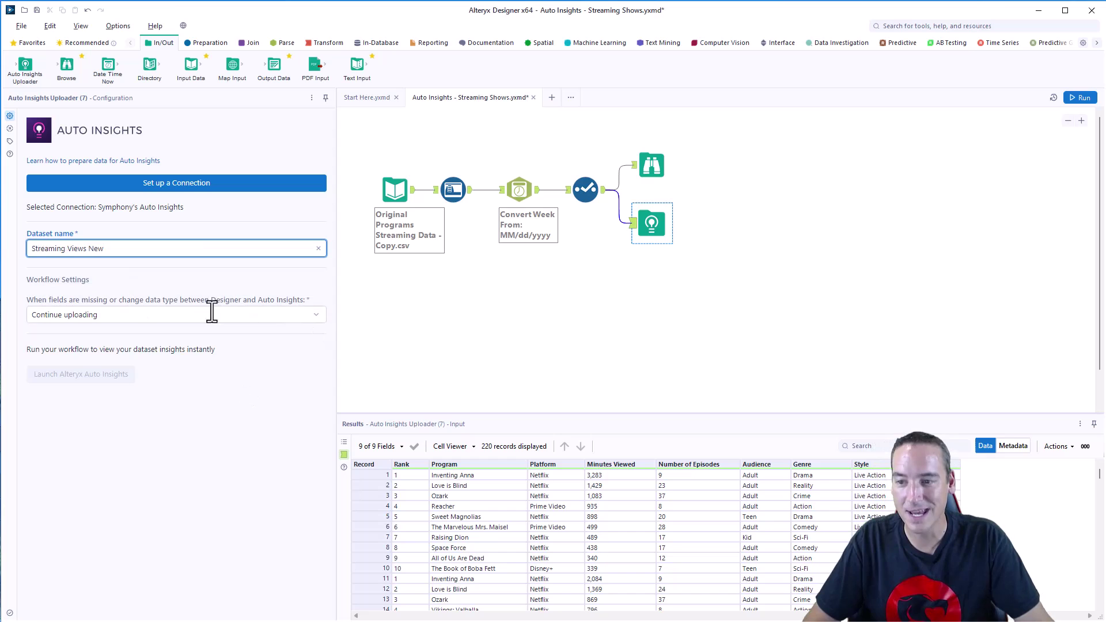
- Keep 'Continue uploading' for changed fields and run the workflow
click(316, 316)
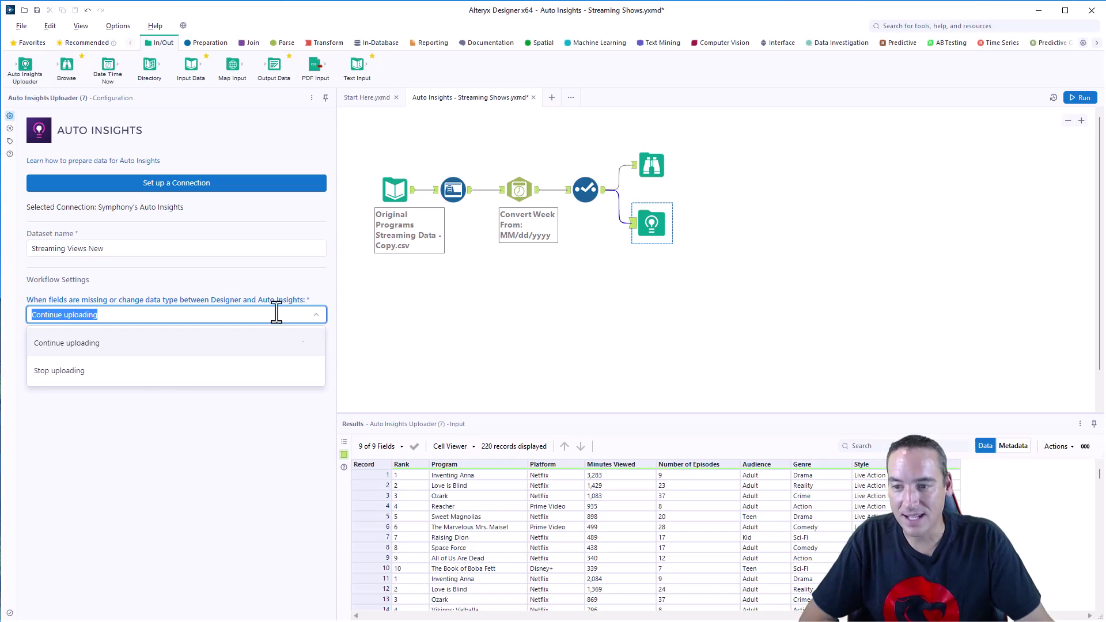
click(178, 348)
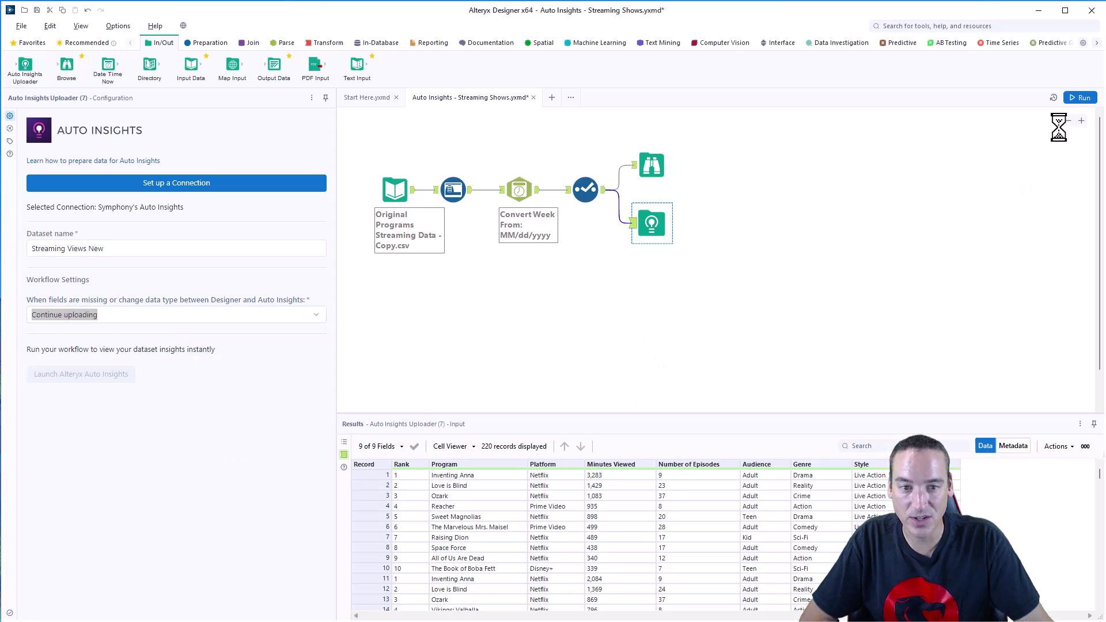
click(1080, 98)
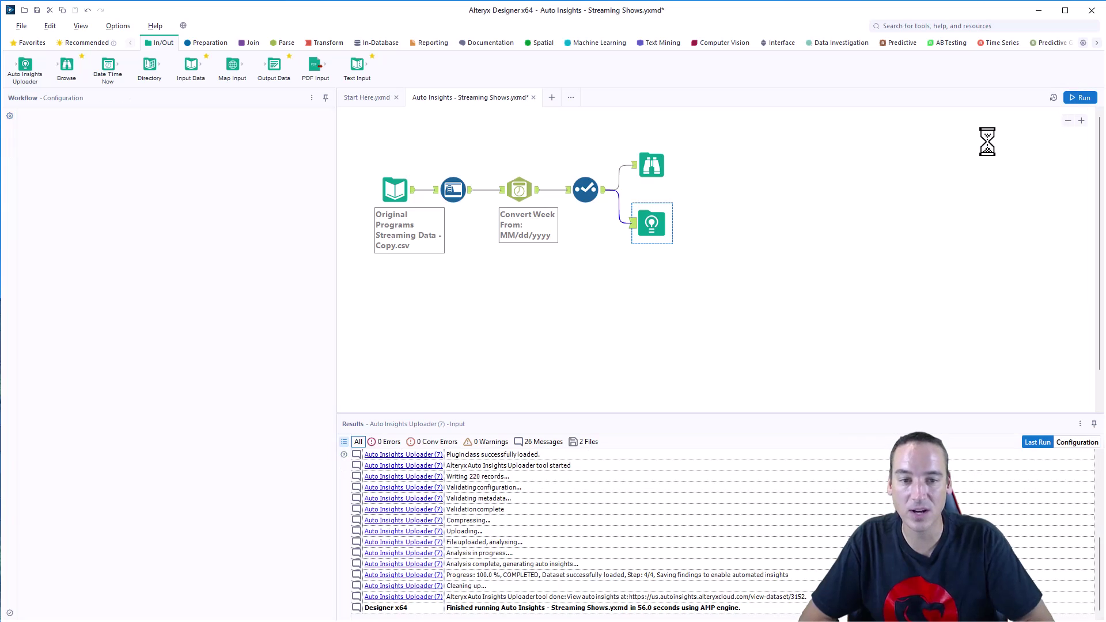
click(987, 141)
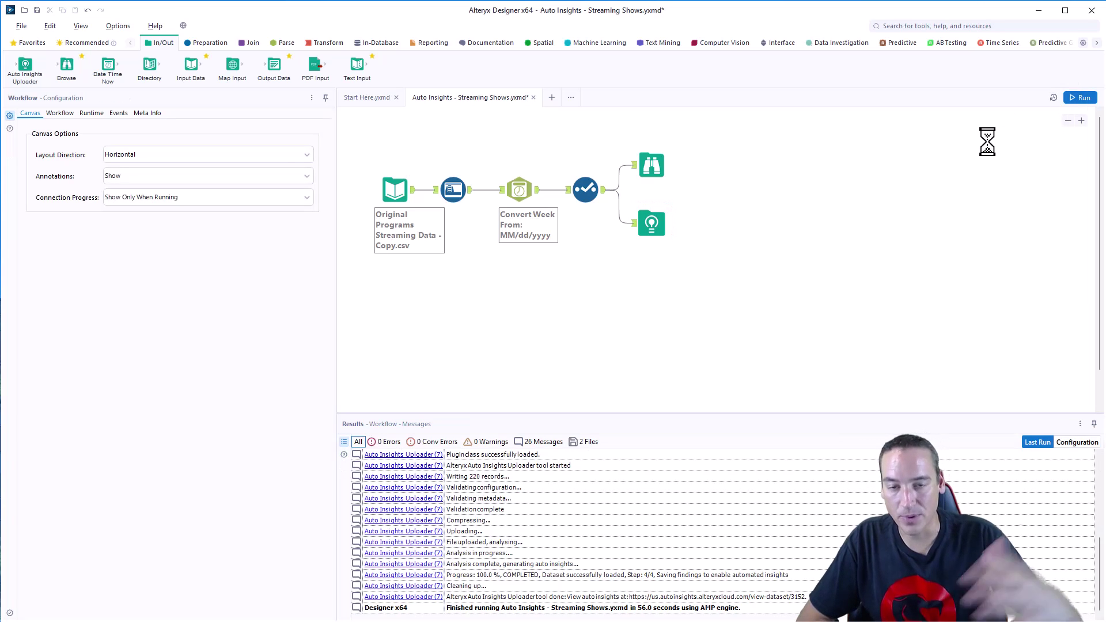